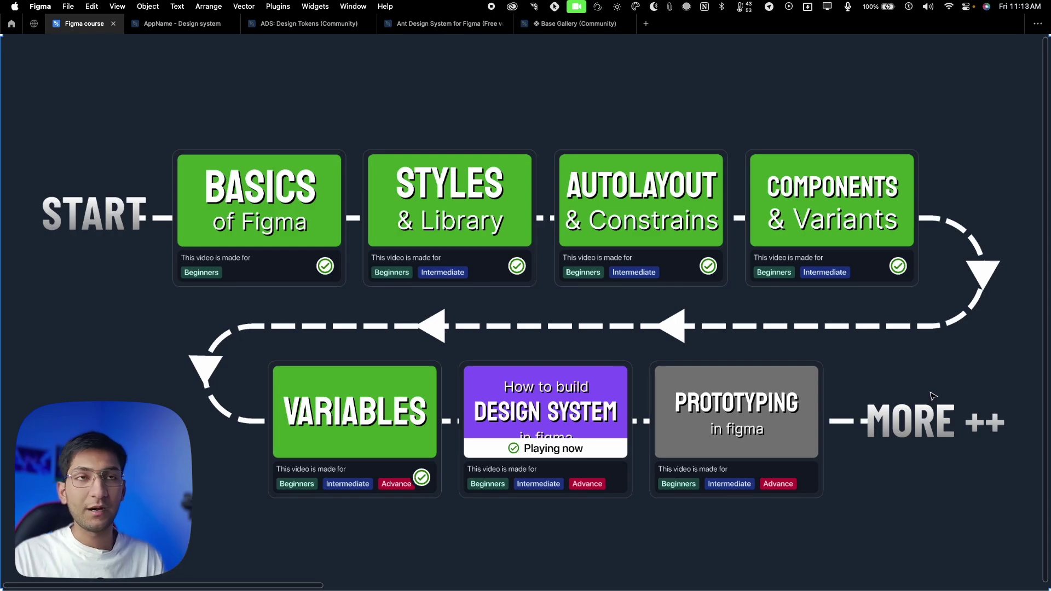
Switch to Chrome and review the 7 Day Figma design course playlist and the English and Hindi UI/UX course playlists.
key(ctrl+Right)
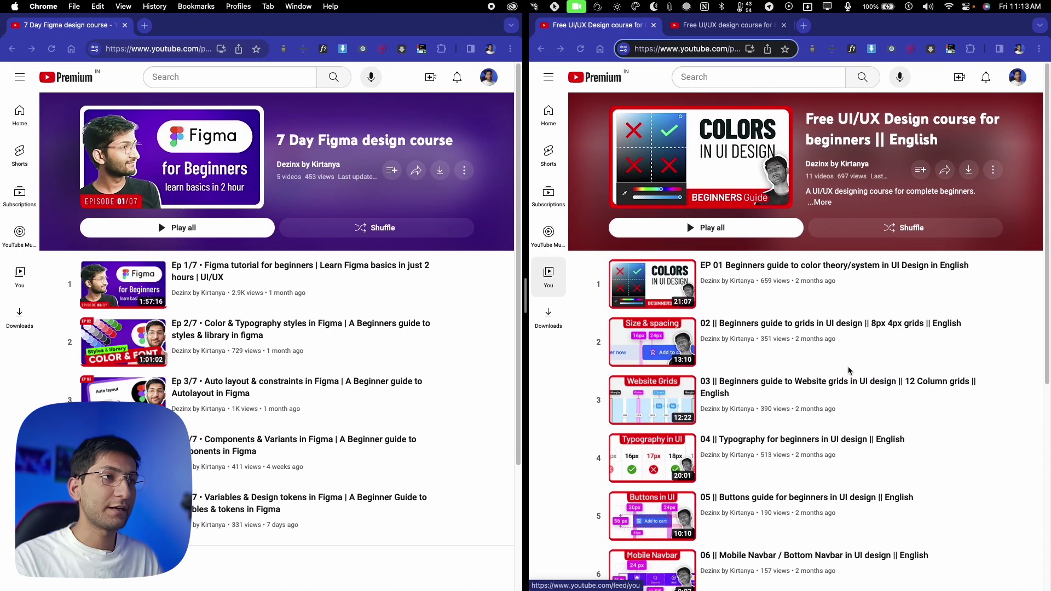
click(789, 302)
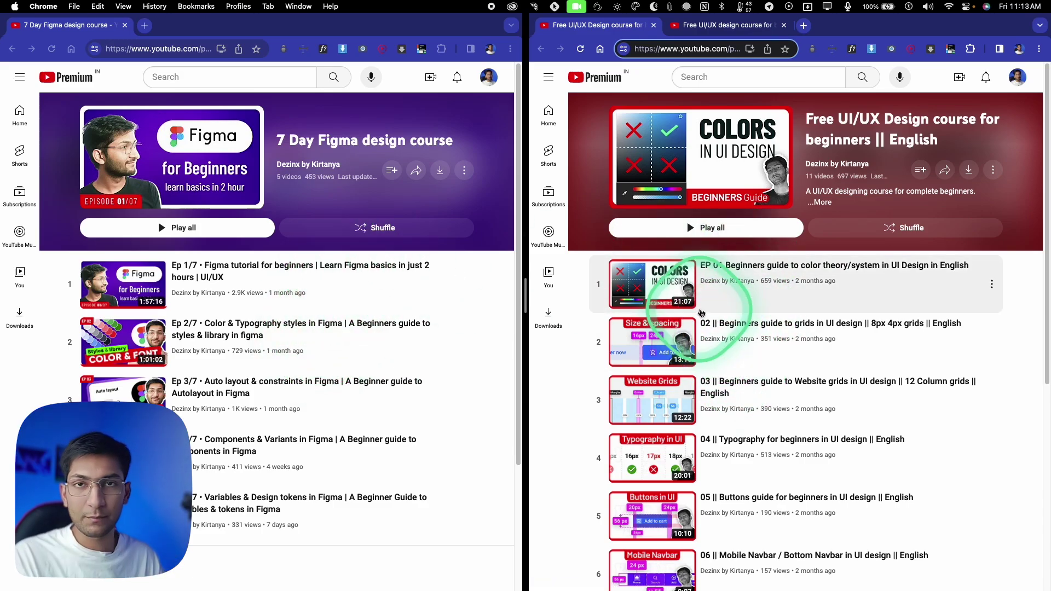
scroll(702, 313, down, 6)
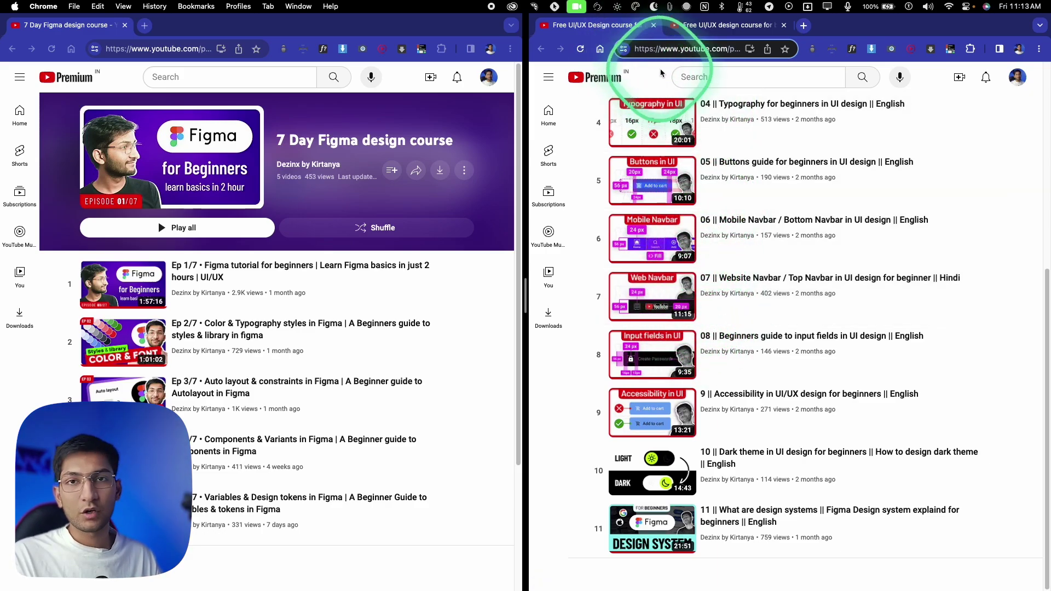
key(super+bracketleft)
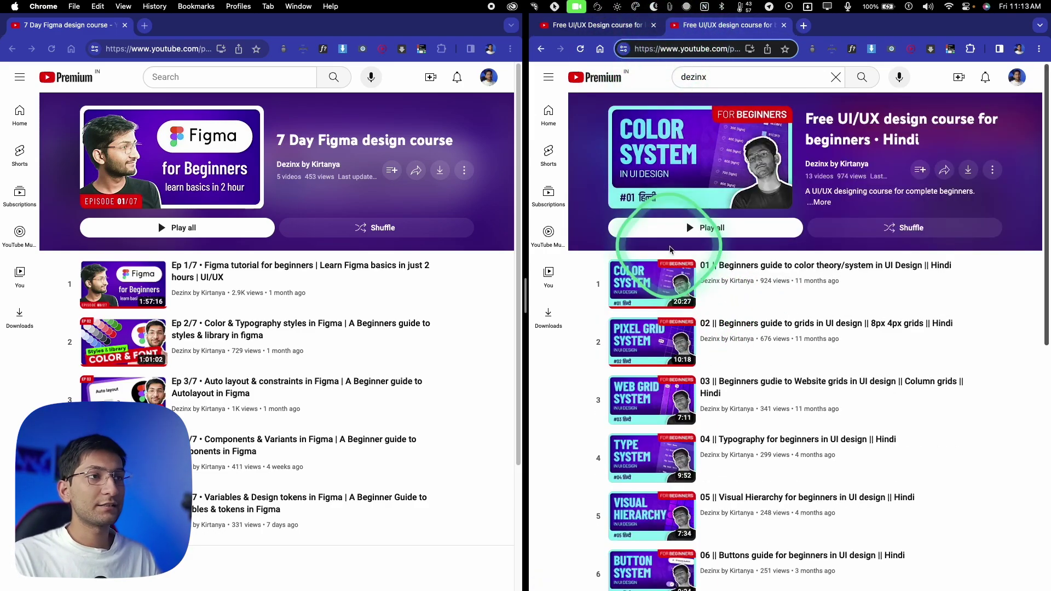
key(super+bracketright)
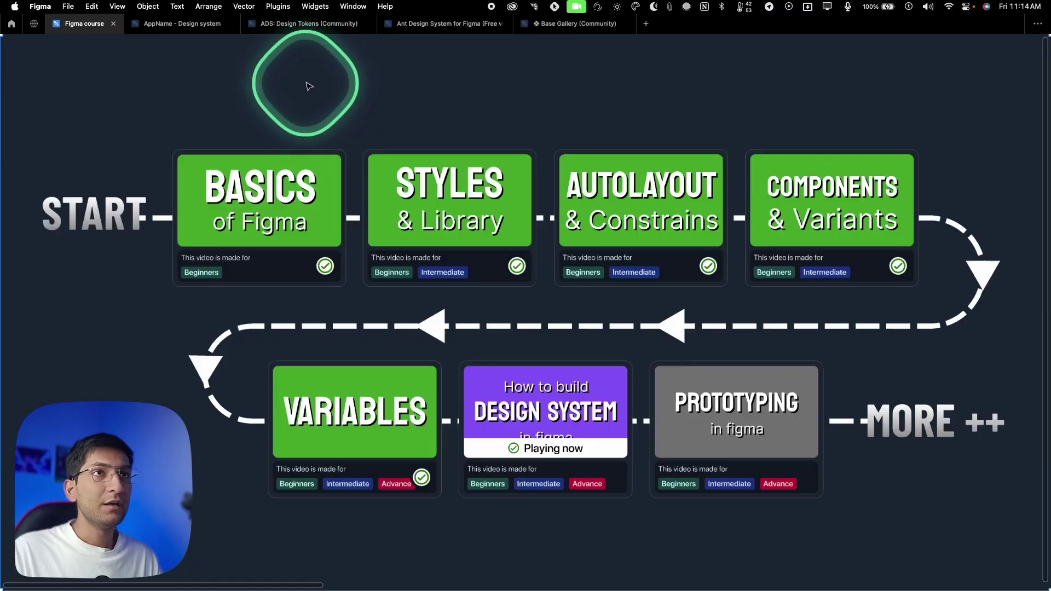
Switch back to Figma and look through the ADS: Design Tokens file's pages, from Cover to Design token visual reference.
click(304, 24)
click(325, 157)
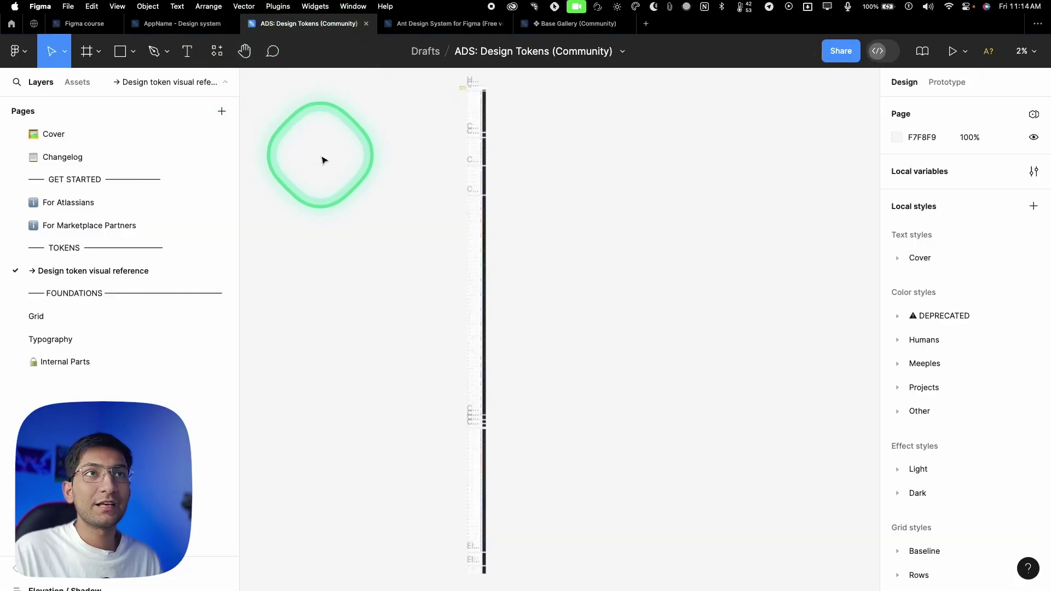
click(118, 133)
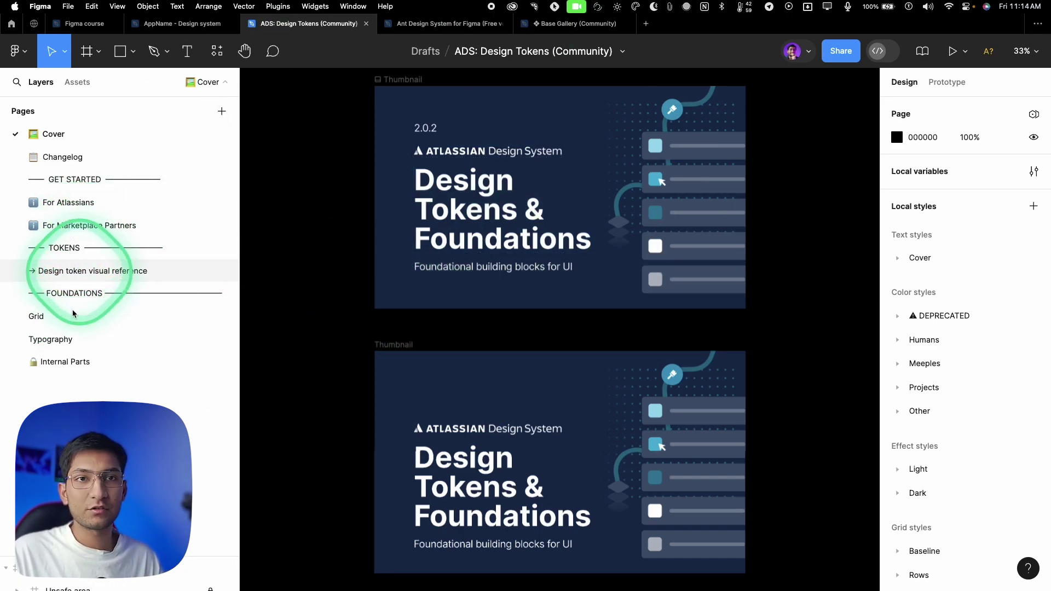
click(71, 160)
click(71, 181)
click(59, 248)
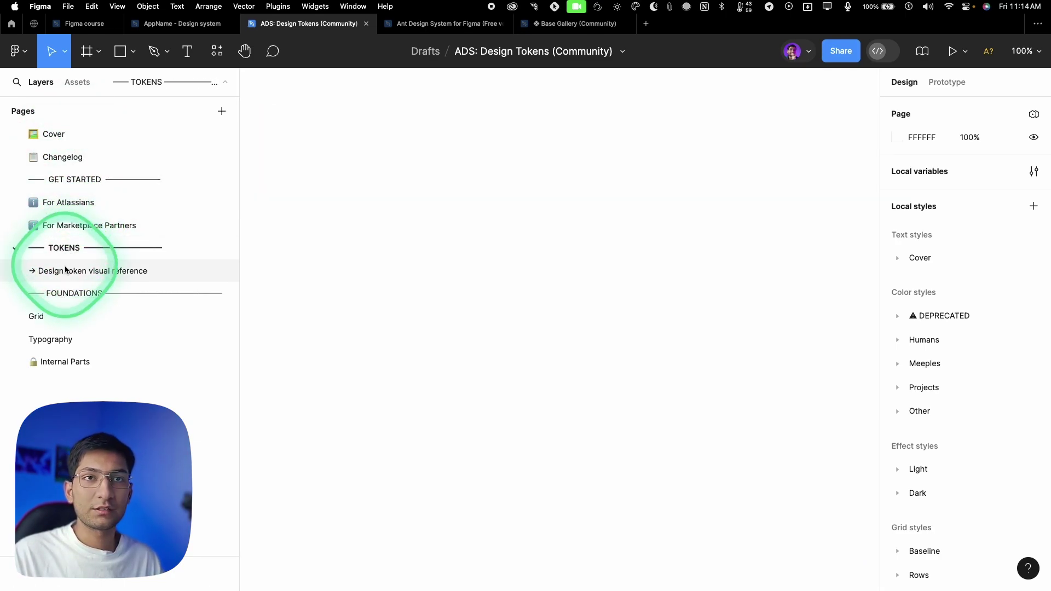
click(65, 269)
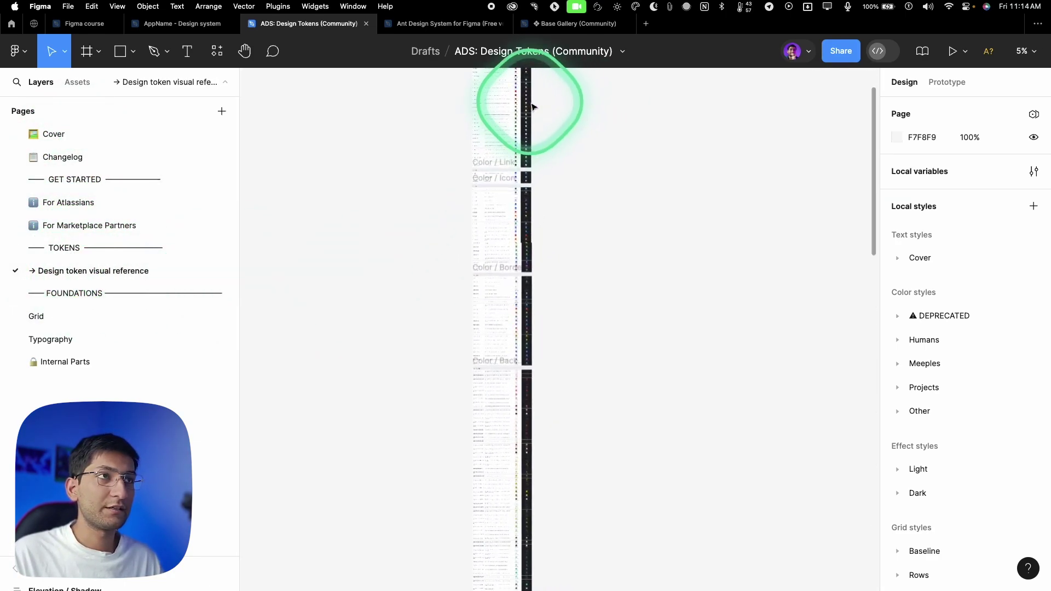
Examine the Color / Text token table and its color.text row on the Design token visual reference page.
scroll(555, 272, up, 10)
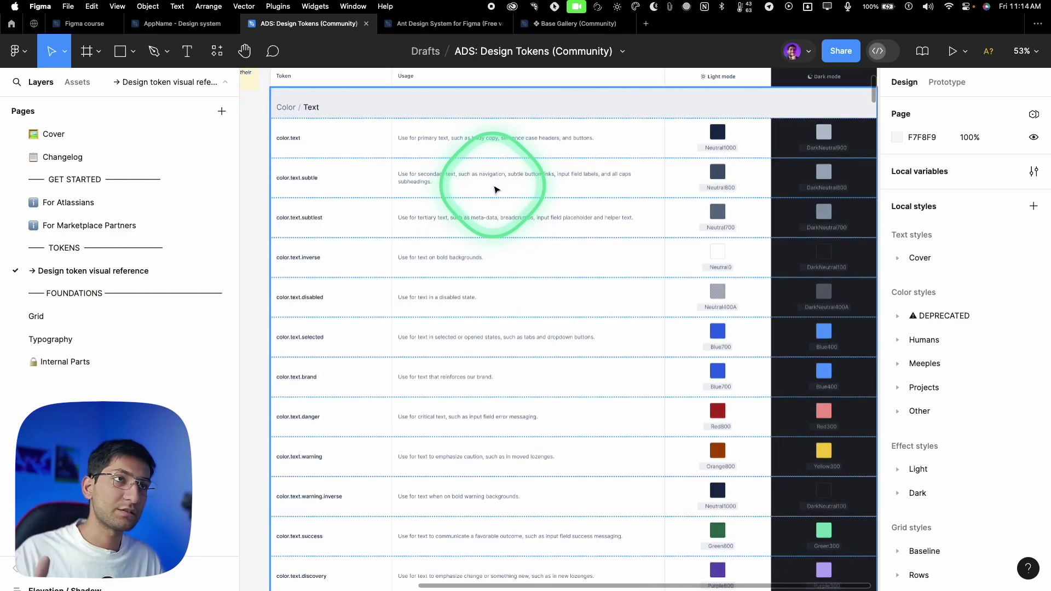
click(444, 152)
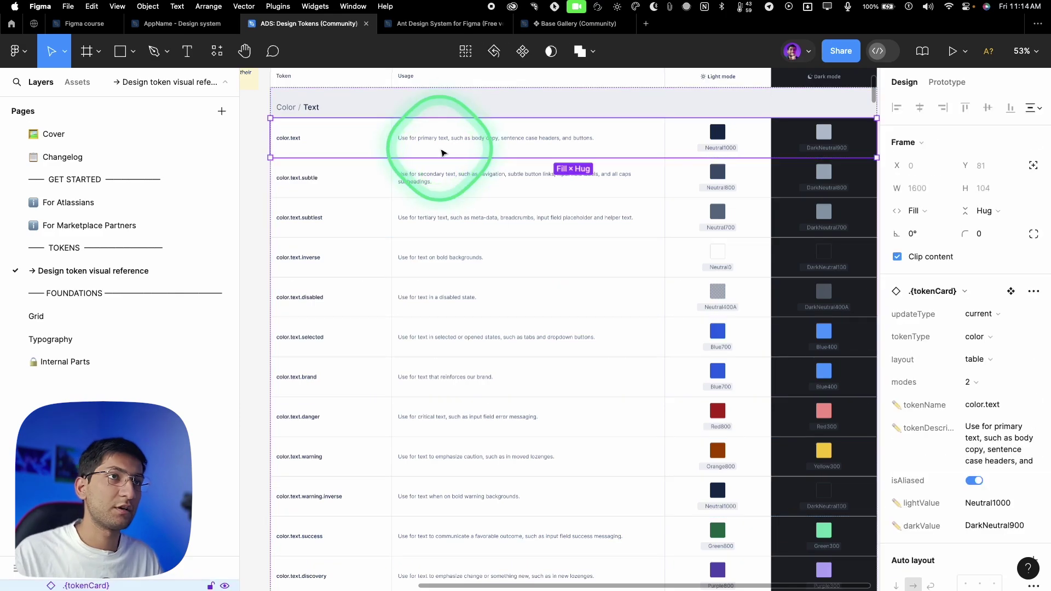
key(shift+2)
scroll(677, 299, right, 2)
scroll(678, 299, down, 1)
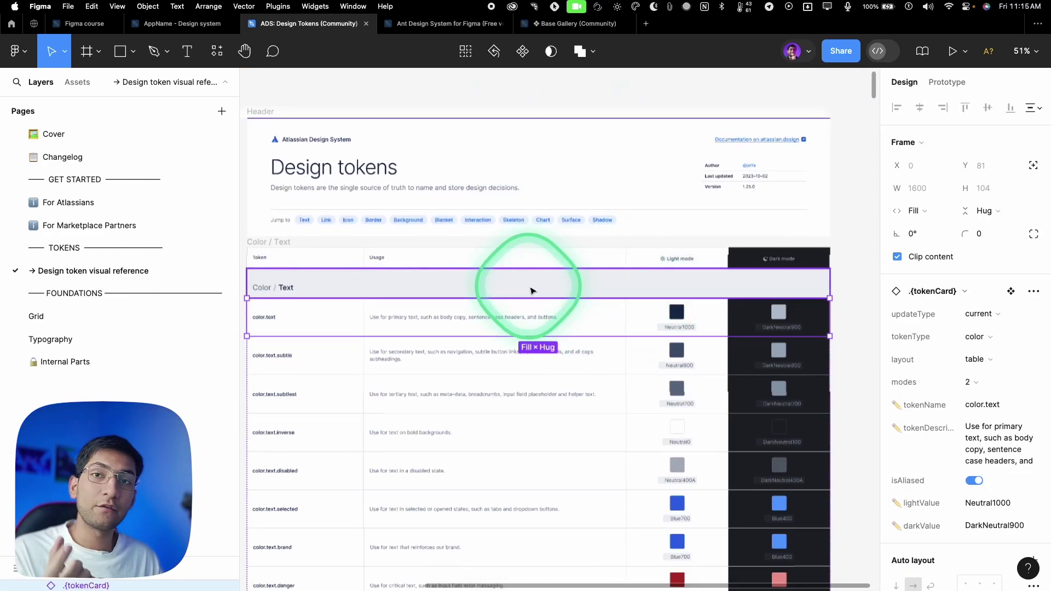
scroll(264, 318, up, 5)
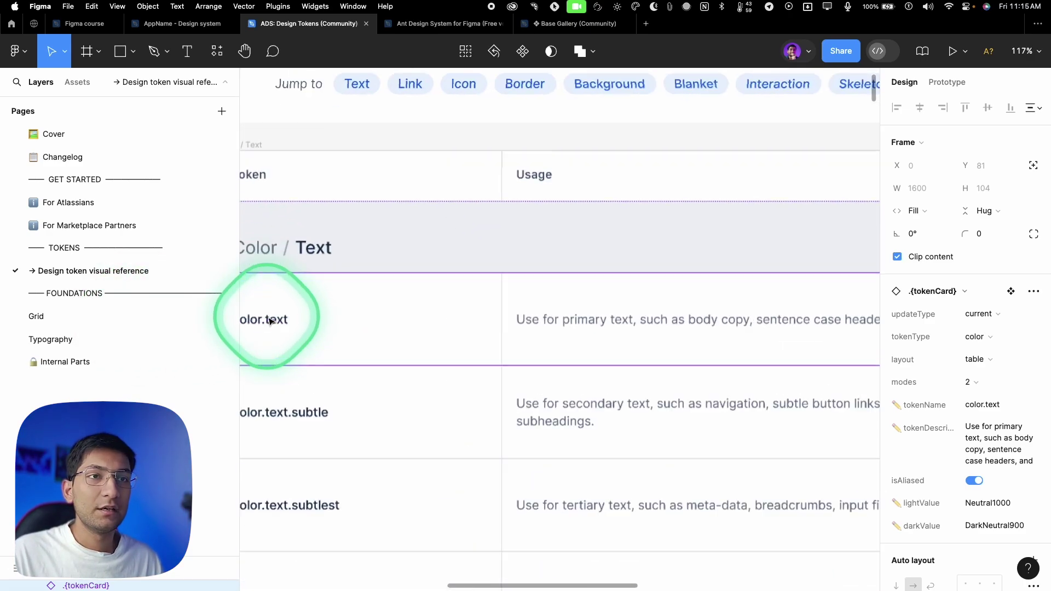
Inspect the name and usage description text layers of the color.text token.
double_click(268, 320)
scroll(281, 317, left, 1)
scroll(388, 317, up, 2)
scroll(388, 316, right, 5)
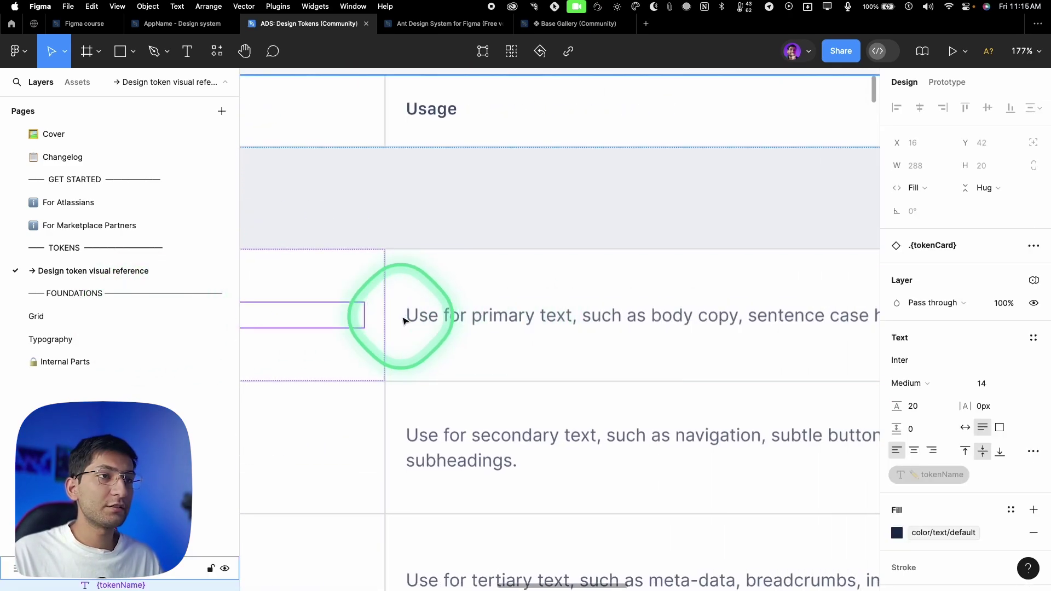
click(506, 324)
scroll(688, 303, down, 3)
scroll(549, 298, right, 3)
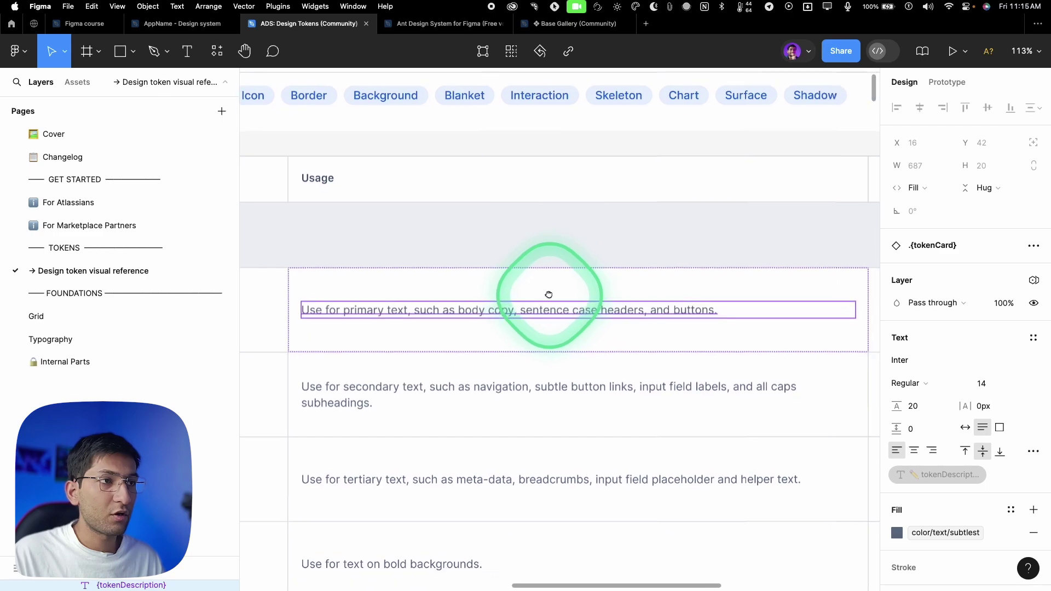
Inspect the light mode and dark mode previews of the color.text token, and deselect them.
scroll(652, 300, down, 3)
scroll(484, 292, right, 3)
scroll(493, 294, right, 2)
scroll(493, 305, up, 3)
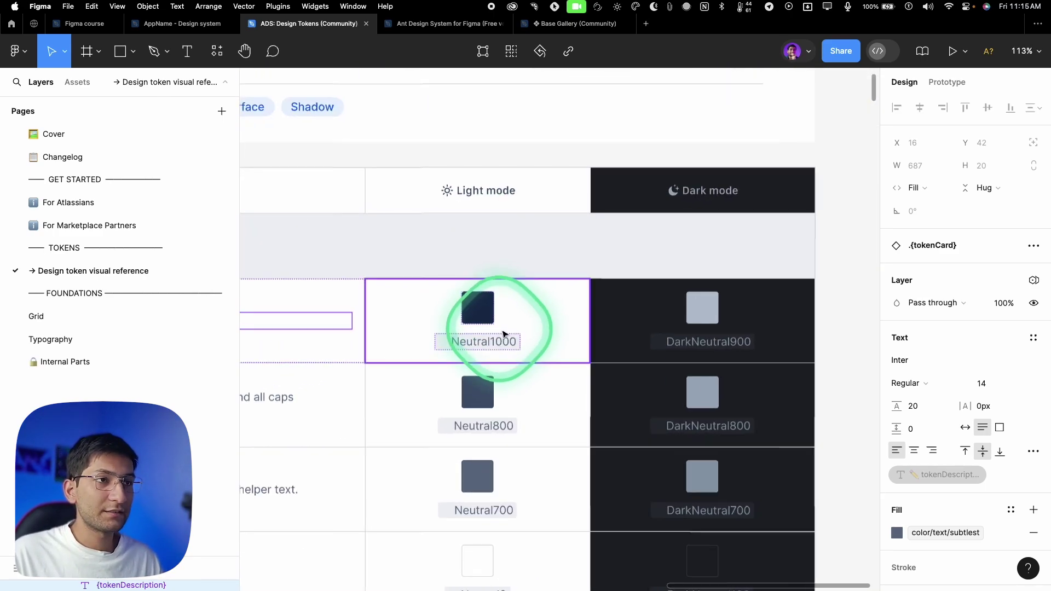
click(518, 332)
click(619, 323)
scroll(619, 324, down, 3)
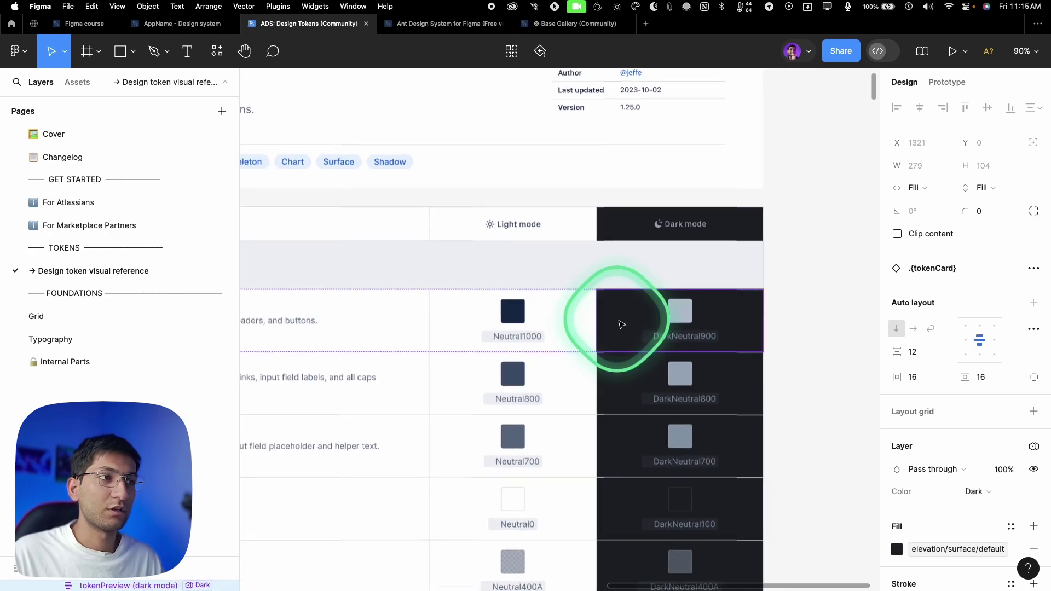
click(764, 301)
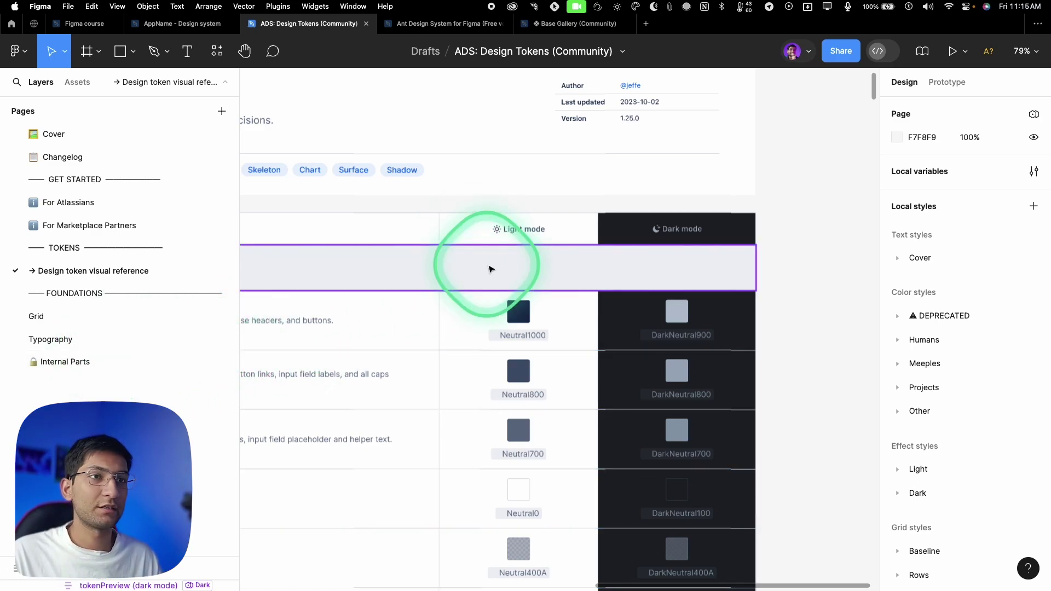
Look through the Foundations section's Grid and Typography pages and the Internal Parts page.
key(shift+1)
click(77, 298)
click(66, 315)
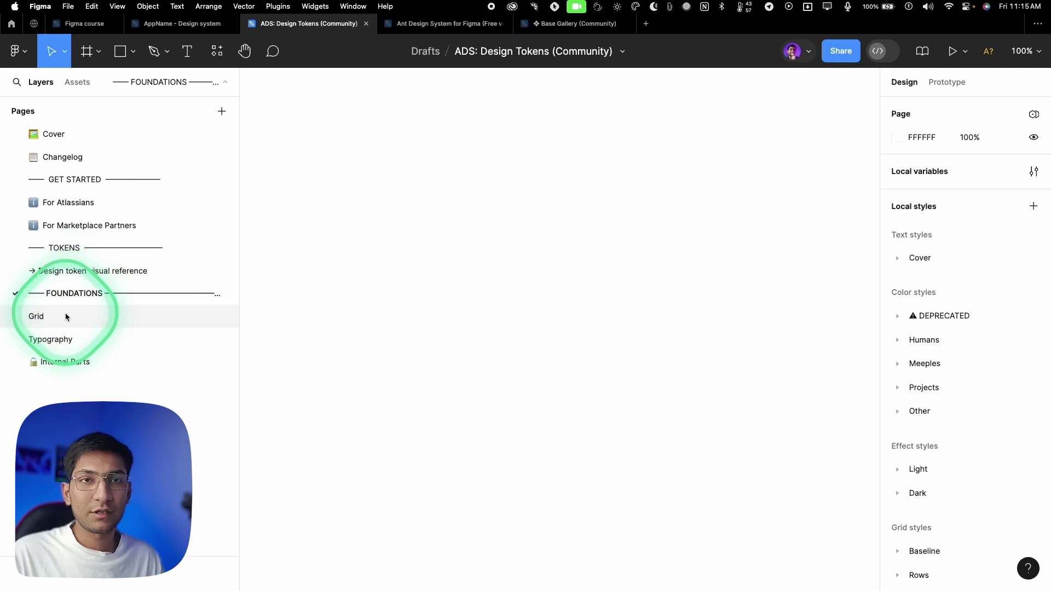
click(64, 344)
click(68, 361)
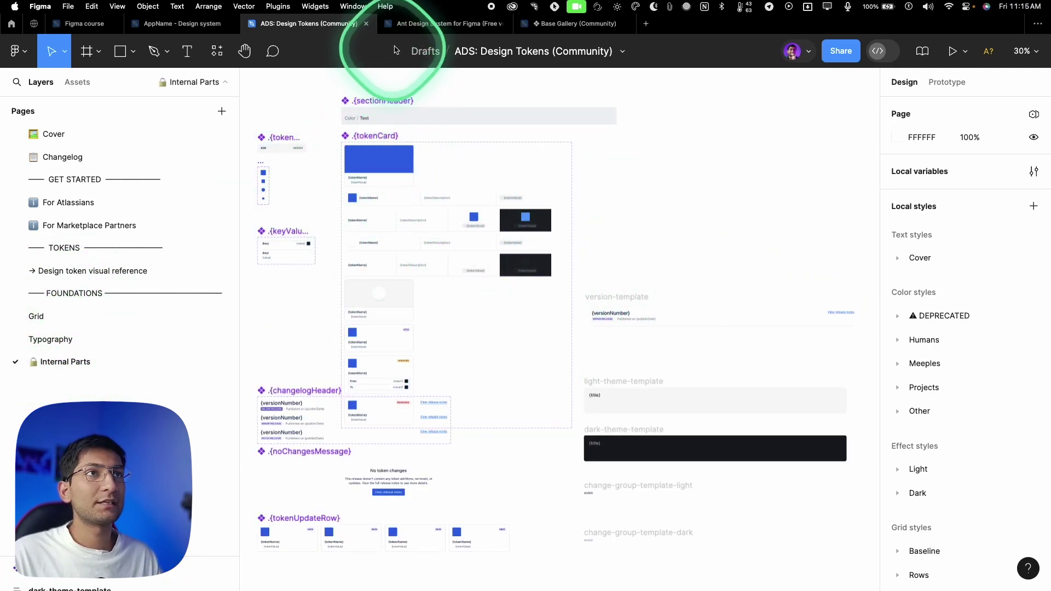
Open the Base Gallery file and examine how its Base Components page is organised into component sections.
click(564, 23)
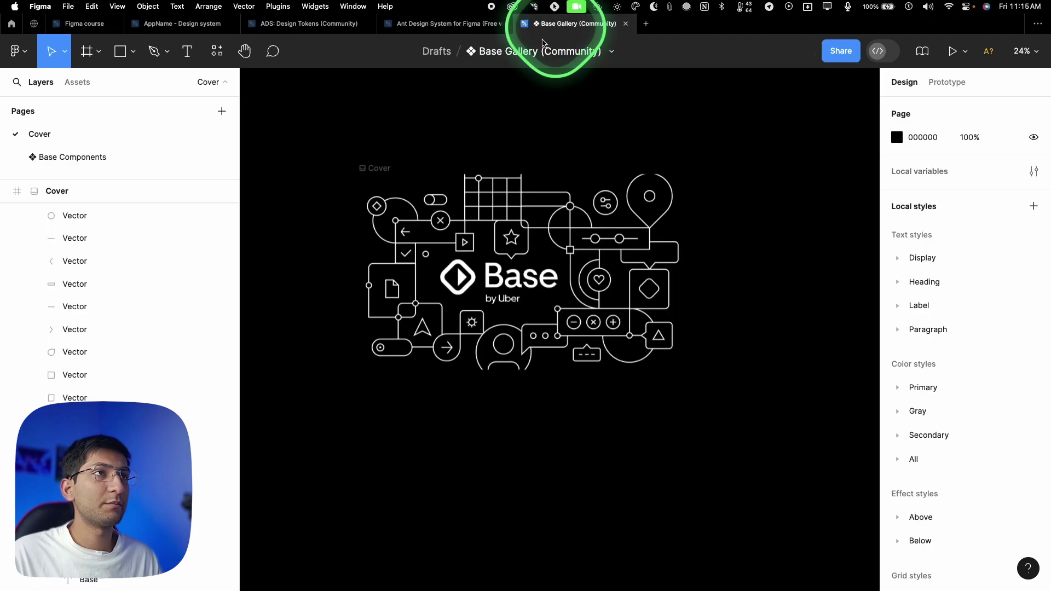
key(shift+1)
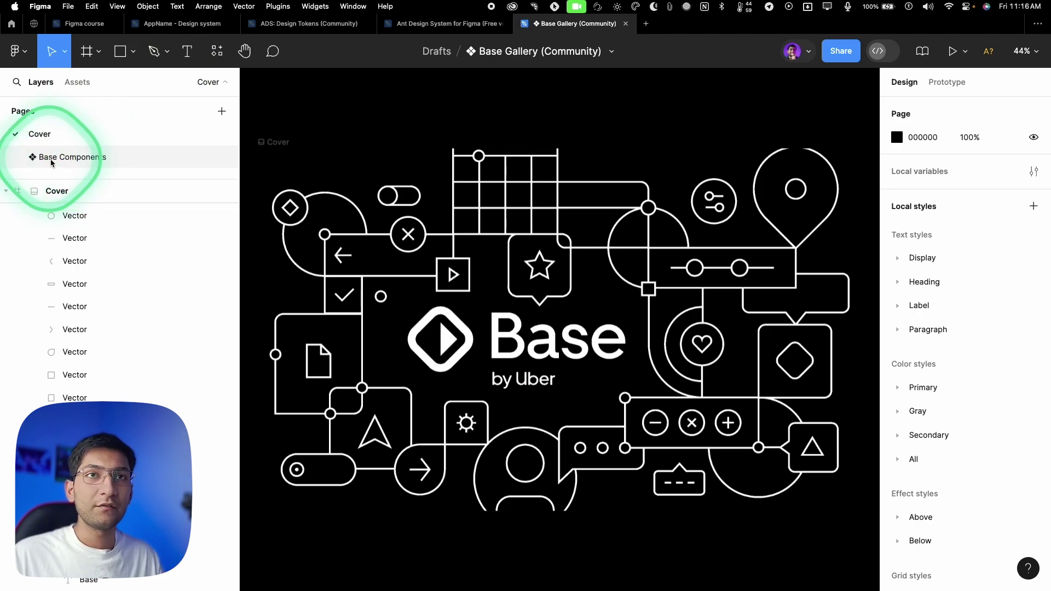
click(206, 158)
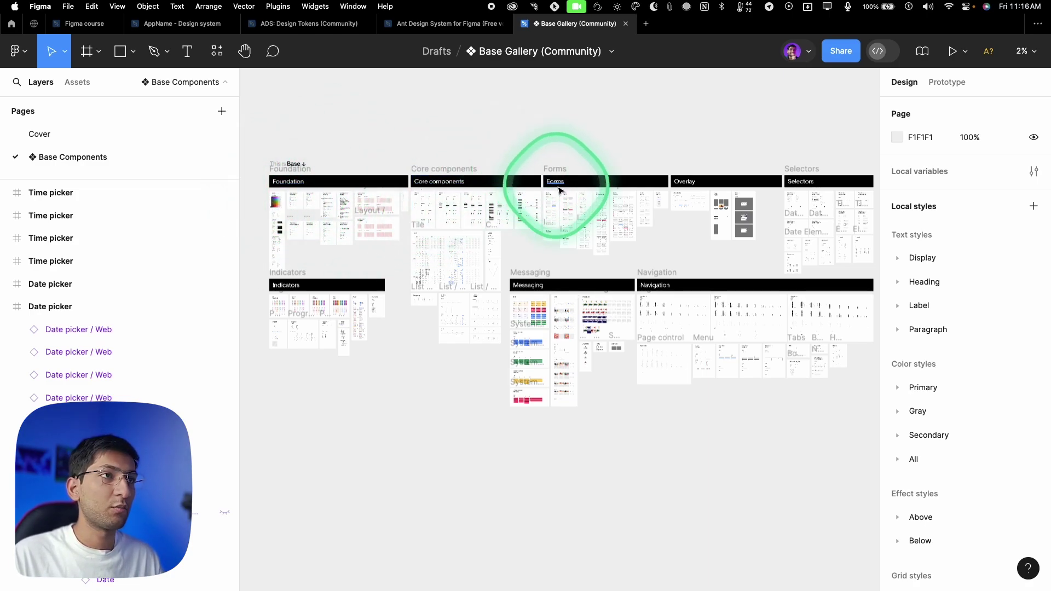
scroll(566, 187, up, 5)
scroll(565, 188, right, 10)
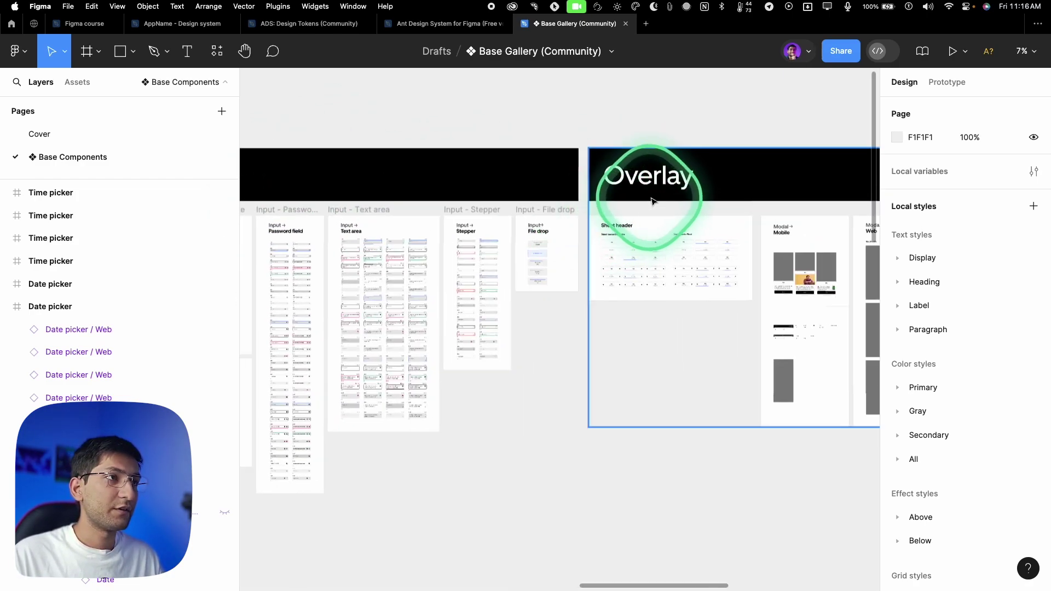
scroll(728, 186, down, 8)
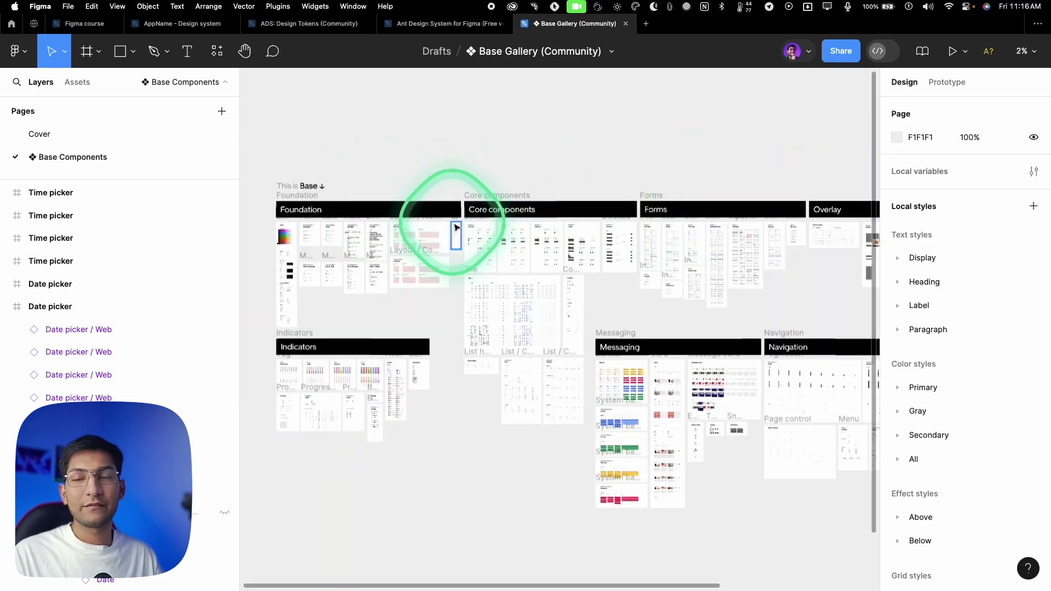
scroll(416, 188, up, 2)
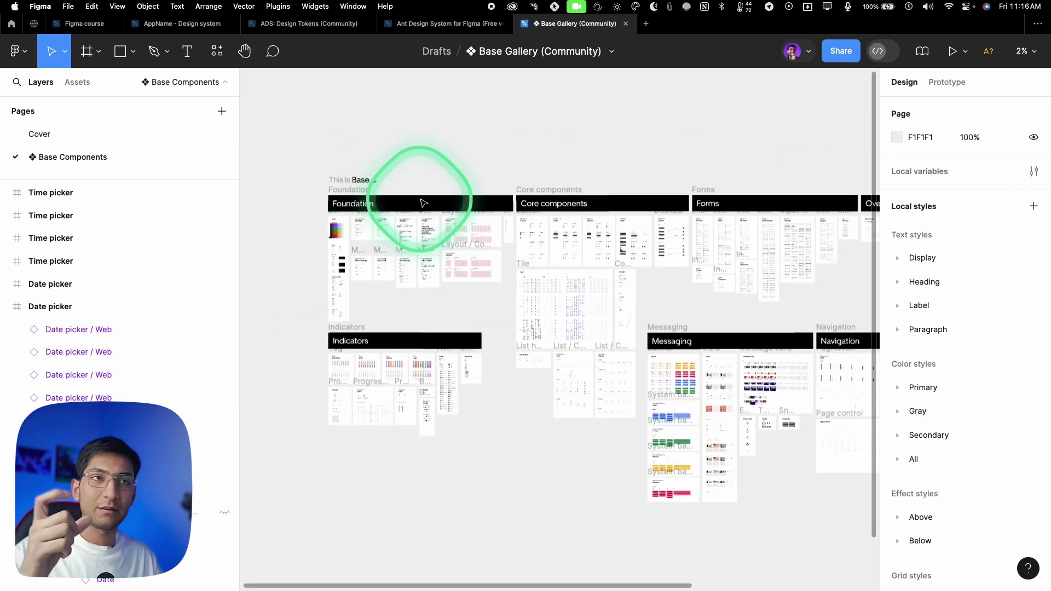
Open the Ant Design System file and look through its General section's Button, Icon and Typography pages.
click(405, 23)
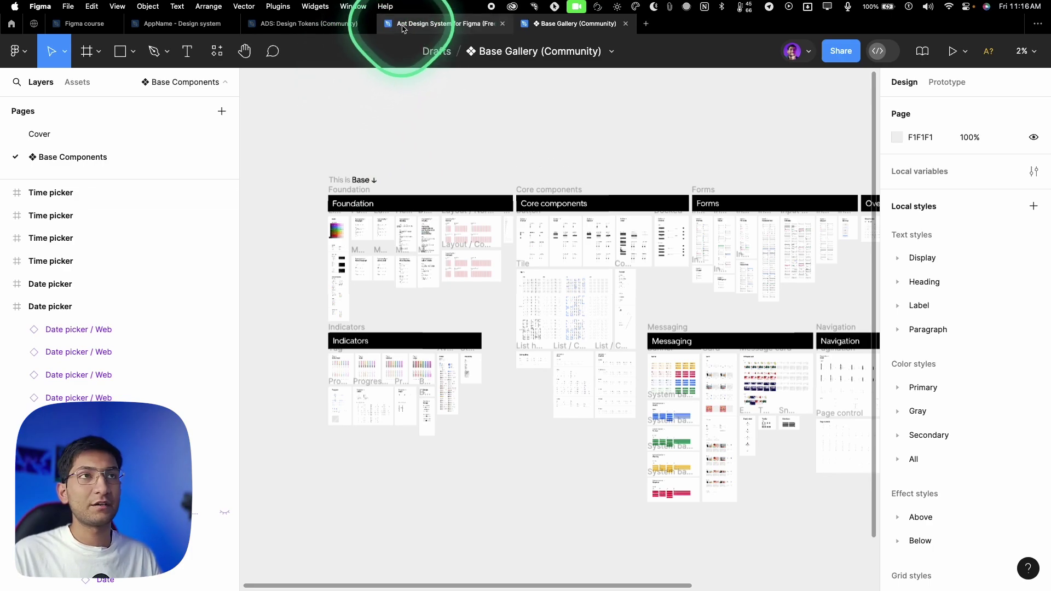
scroll(85, 291, down, 3)
click(66, 188)
click(85, 219)
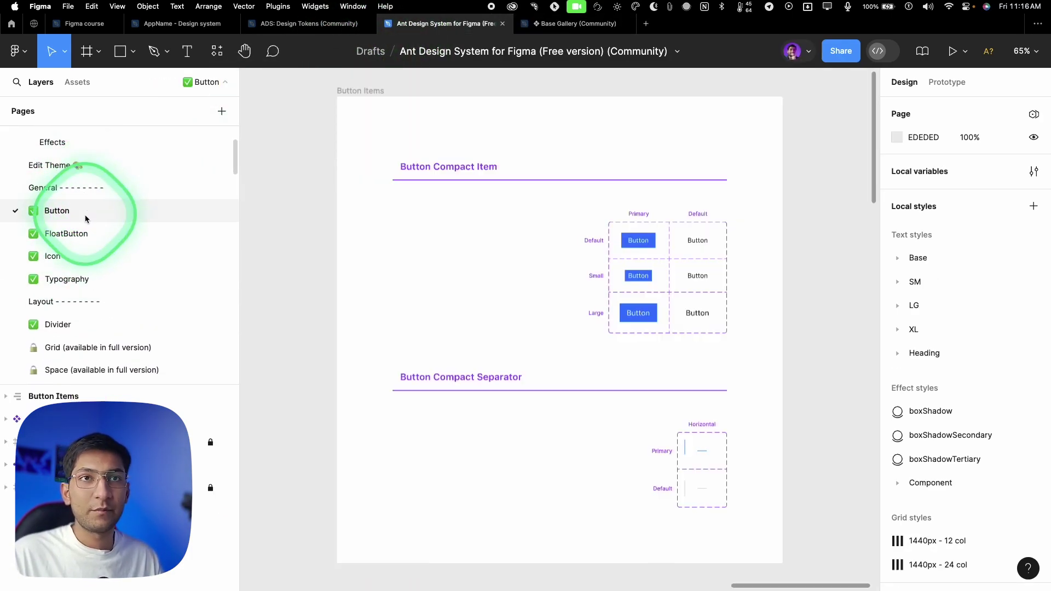
click(90, 249)
click(85, 279)
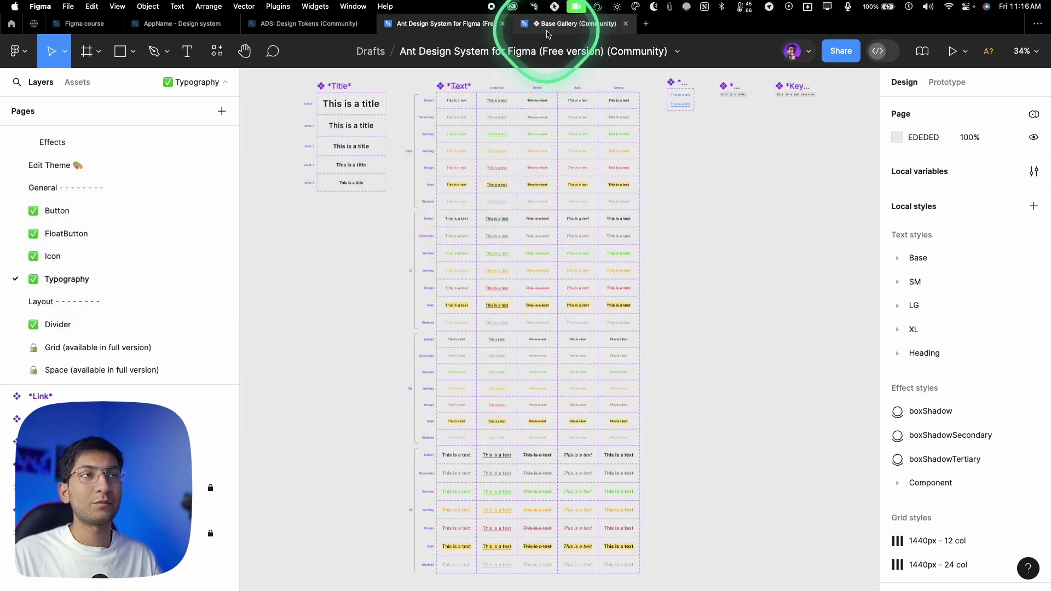
Return to the Base Gallery file and inspect the 01 Primitives color palette in the Light tokens frame.
click(570, 23)
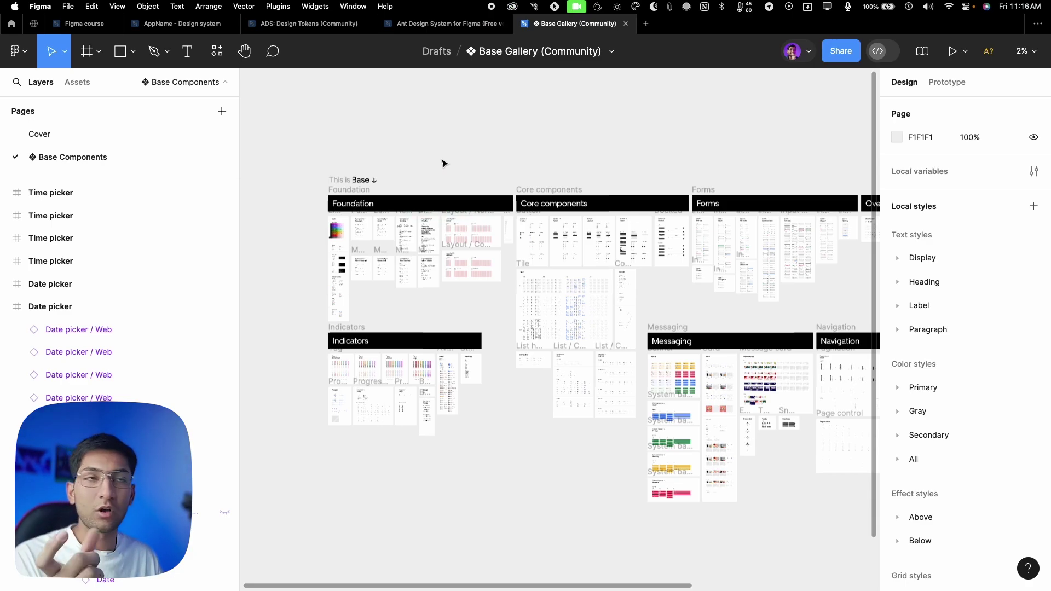
scroll(328, 234, up, 5)
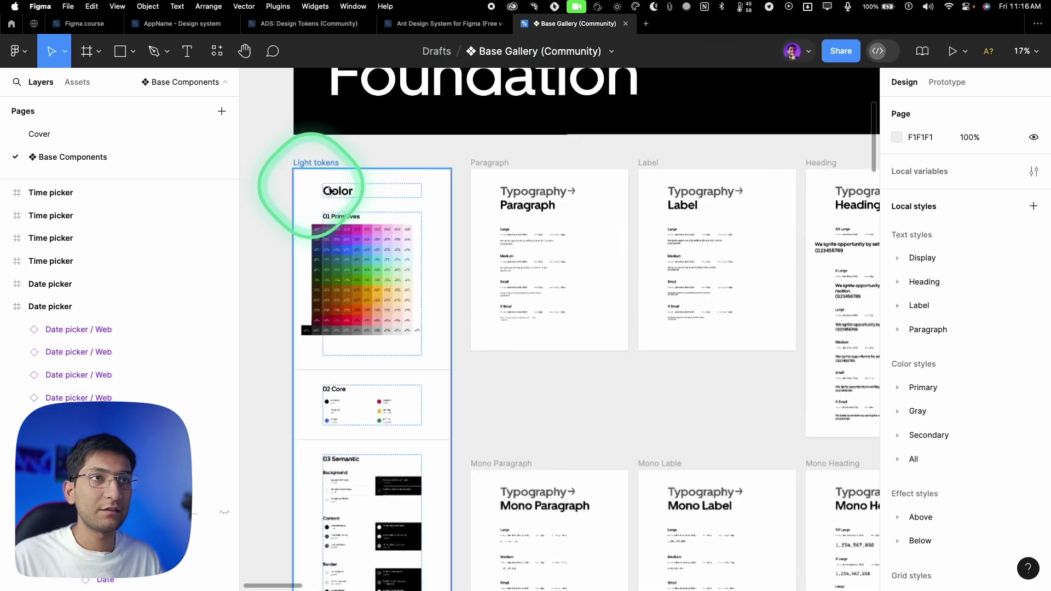
scroll(317, 191, up, 4)
click(318, 187)
click(347, 235)
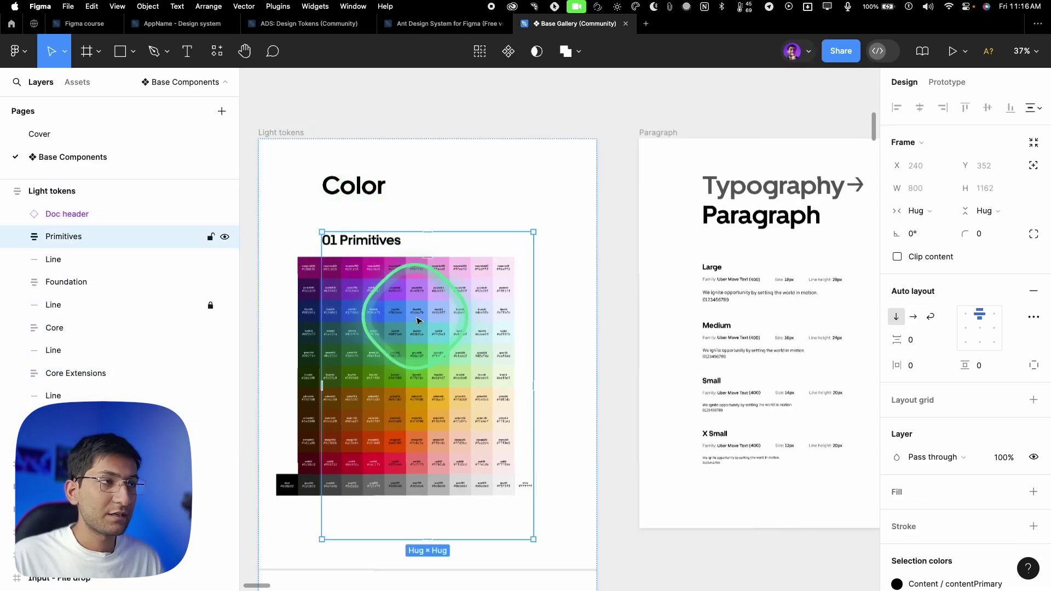
Inspect the 02 Core color tokens in the Light tokens frame.
scroll(417, 321, down, 8)
scroll(328, 316, up, 5)
click(342, 321)
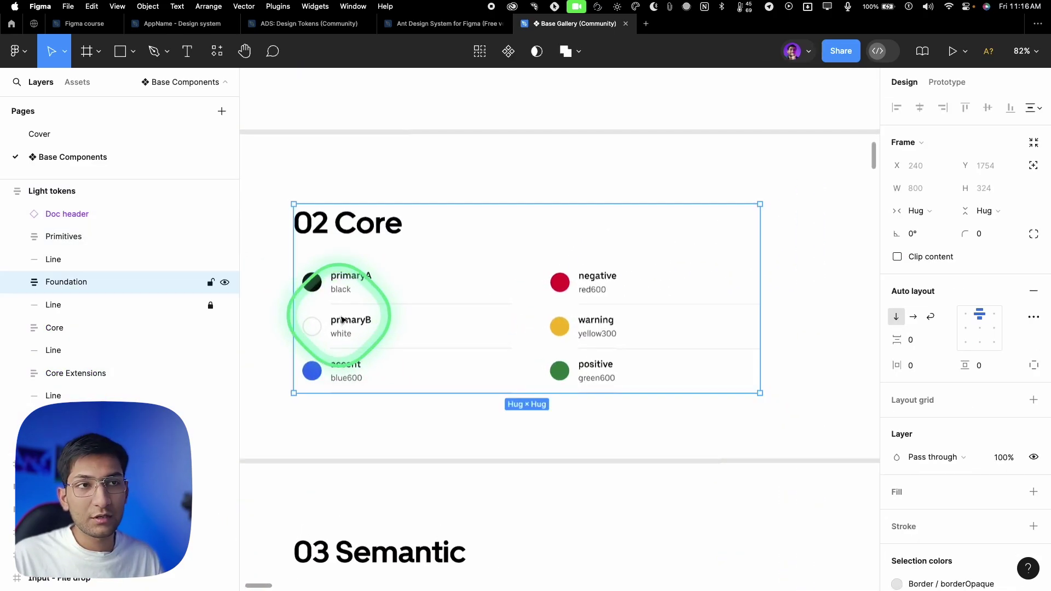
Inspect the 03 Semantic color tokens, including the backgroundPrimary label and the section heading.
scroll(342, 321, down, 3)
scroll(394, 446, down, 5)
click(429, 422)
scroll(422, 250, up, 6)
super+click(427, 281)
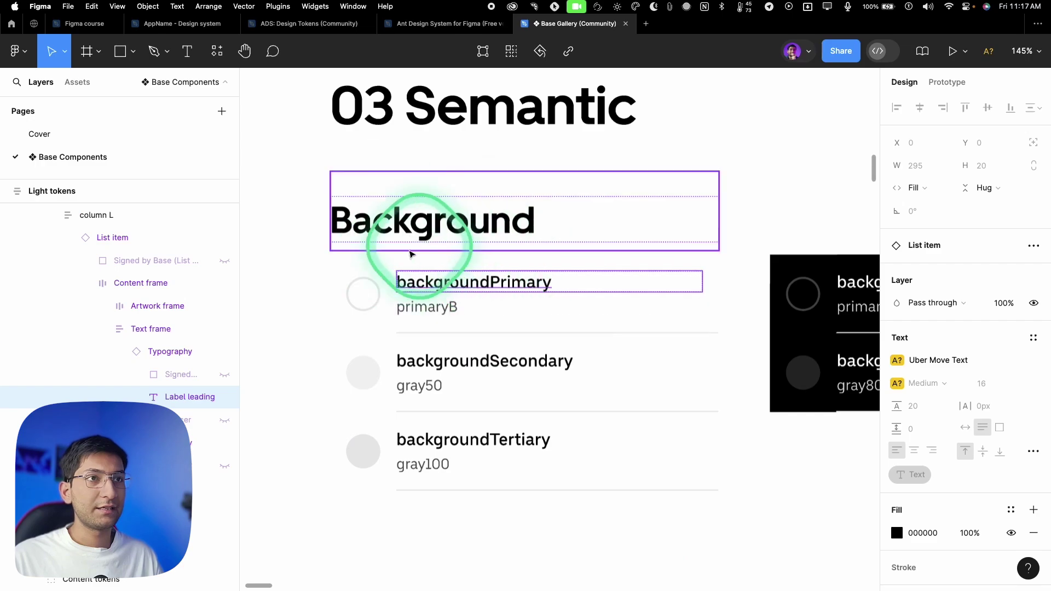
scroll(412, 258, down, 10)
click(588, 252)
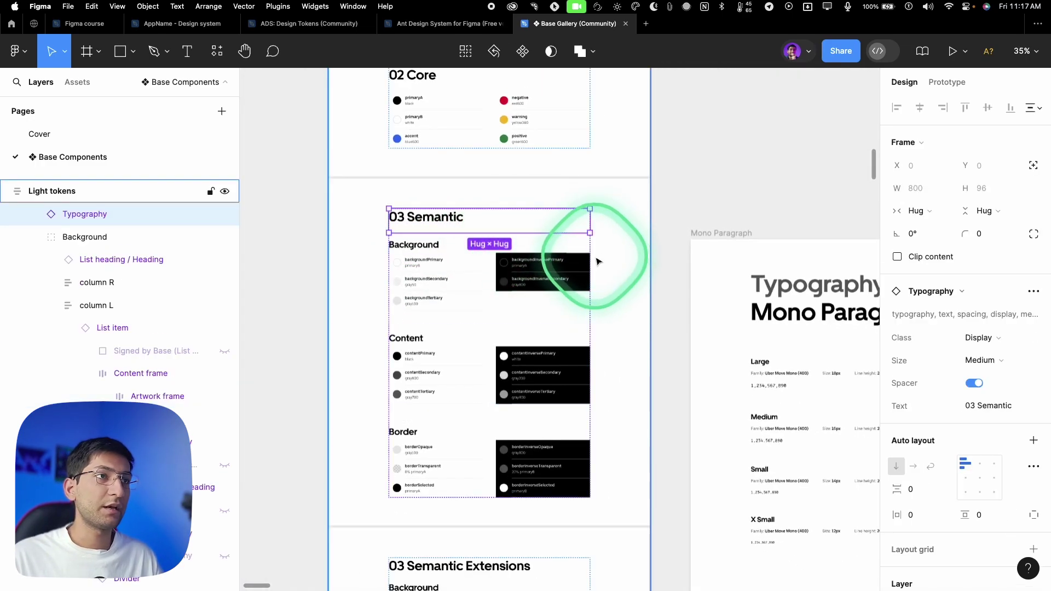
Examine the whole 03 Semantic section up close and survey the overall layout of the Base Components page.
click(590, 247)
key(shift+2)
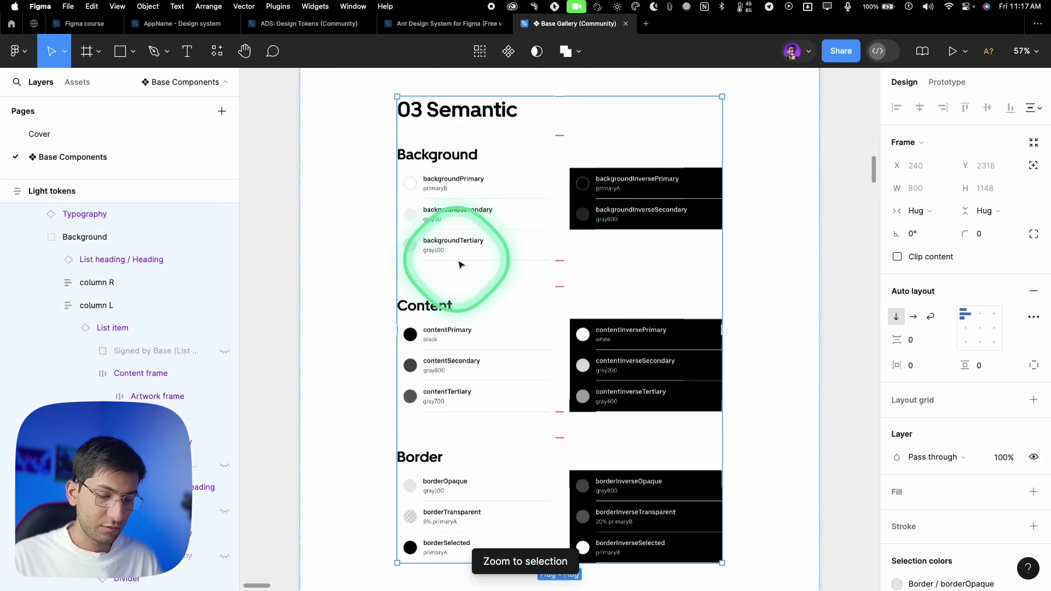
key(Escape)
scroll(469, 197, down, 5)
scroll(476, 219, up, 3)
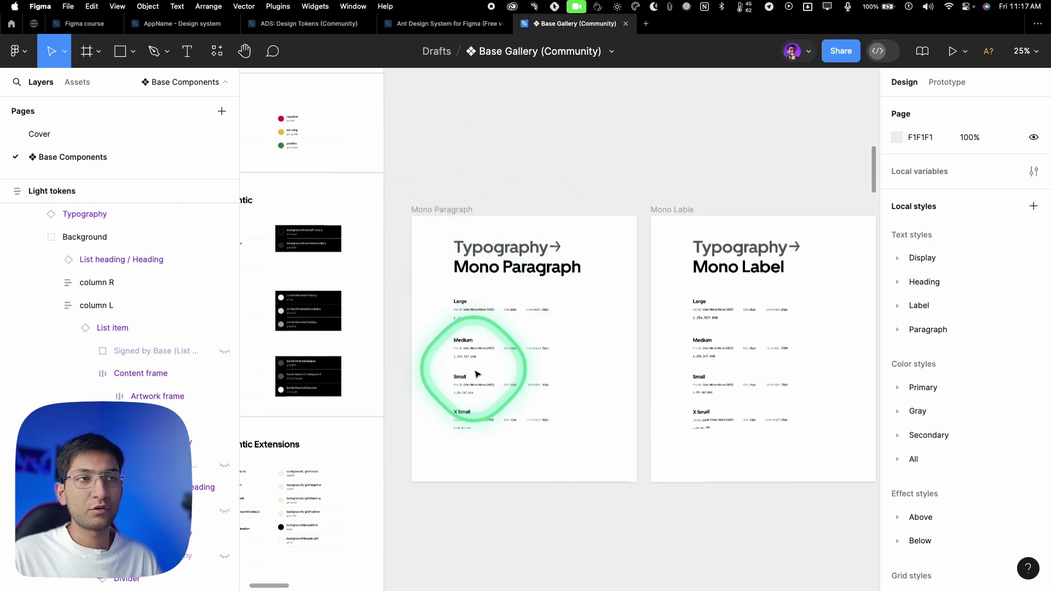
scroll(477, 374, down, 8)
scroll(564, 259, right, 3)
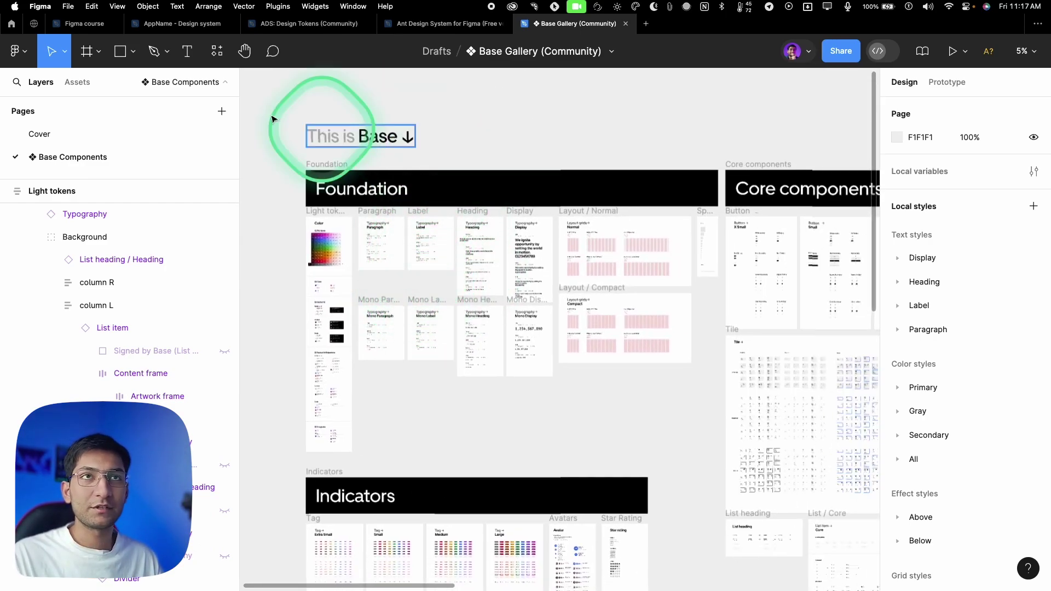
Open the Design systems category in the Figma Community.
click(33, 24)
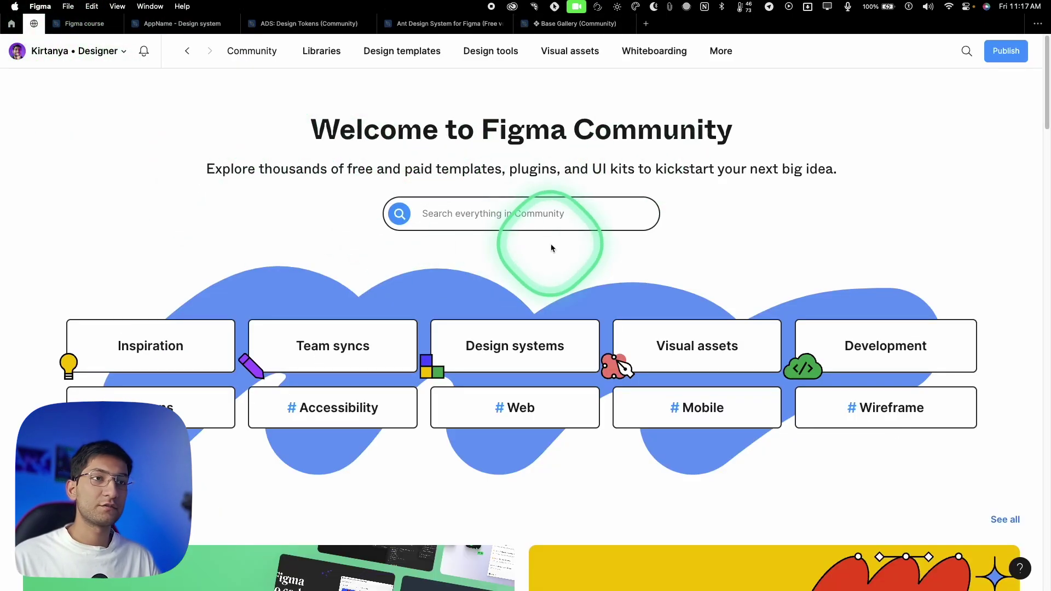
click(507, 345)
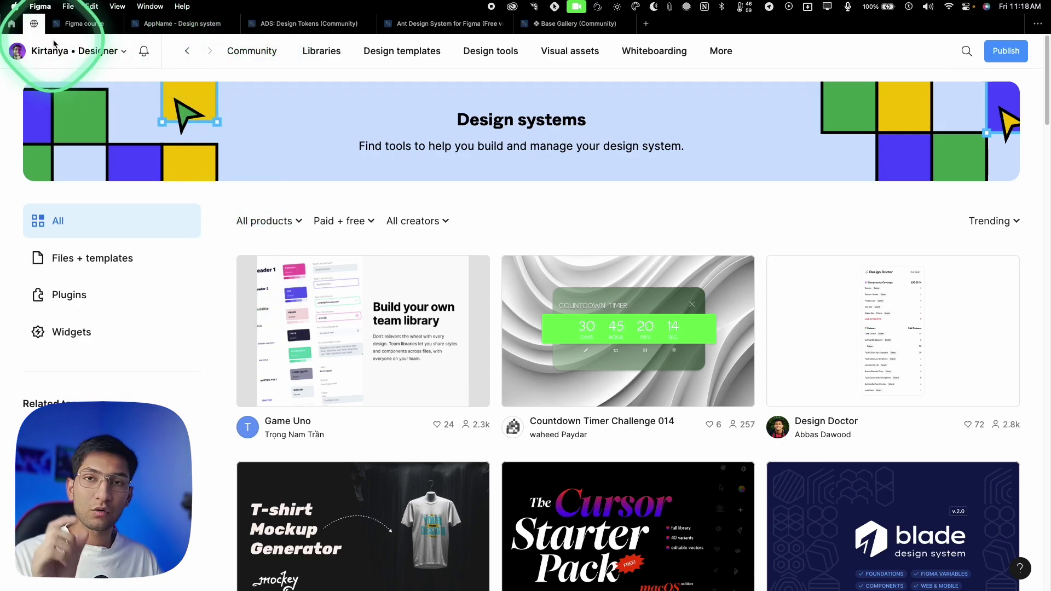
Create a new project named "One" in the Dezinx team, keeping edit access for everyone in the team.
click(13, 25)
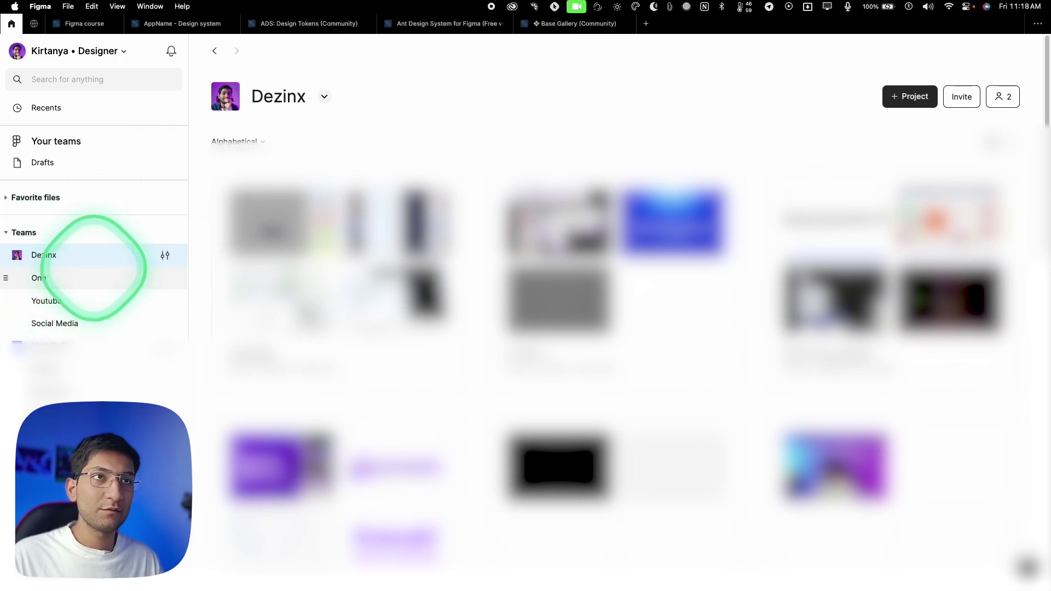
click(910, 103)
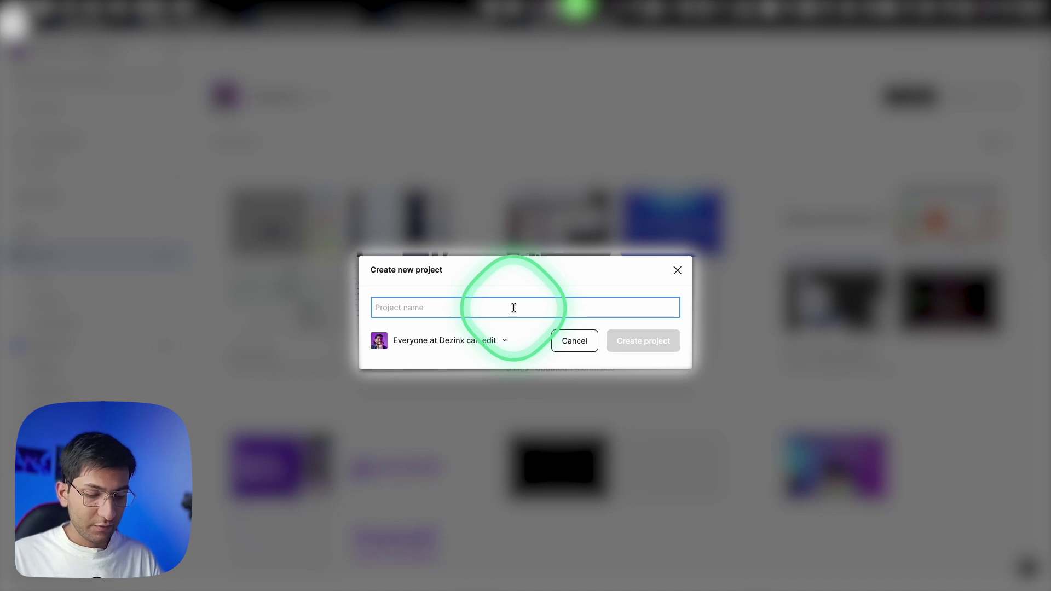
text(One)
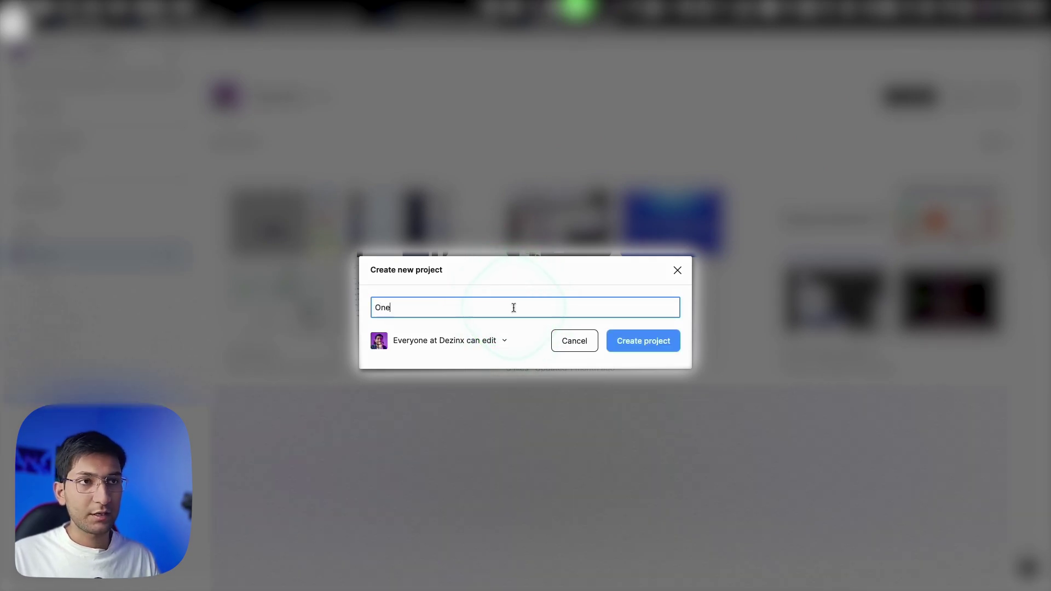
double_click(382, 308)
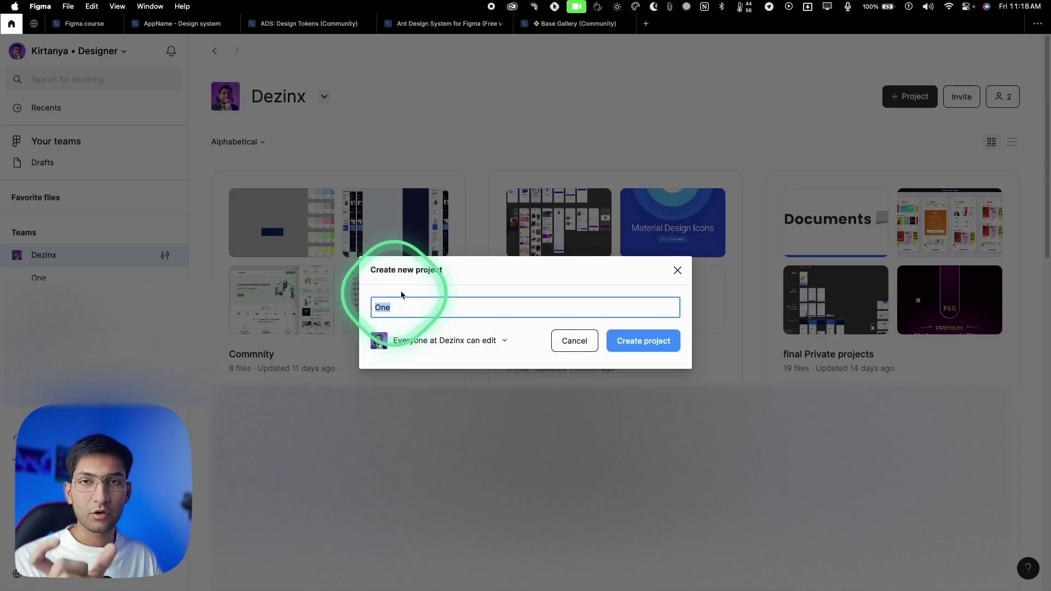
click(431, 277)
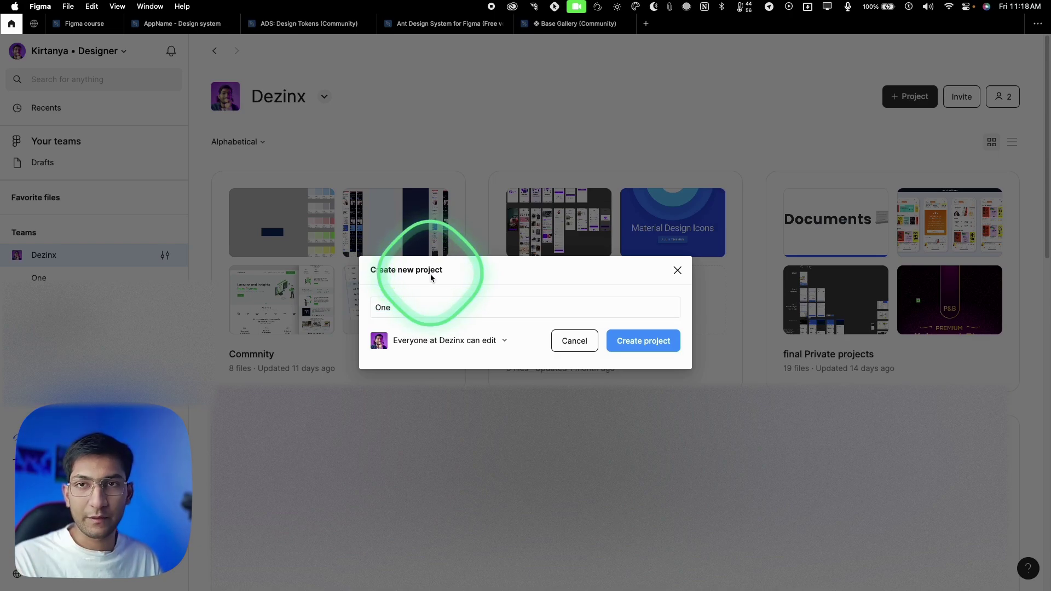
click(427, 310)
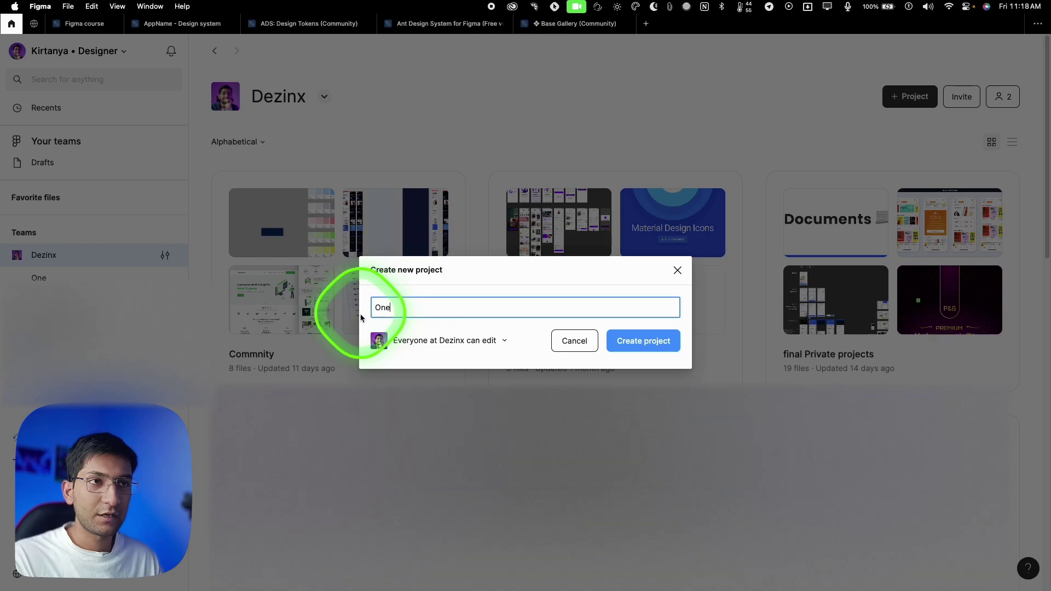
click(648, 349)
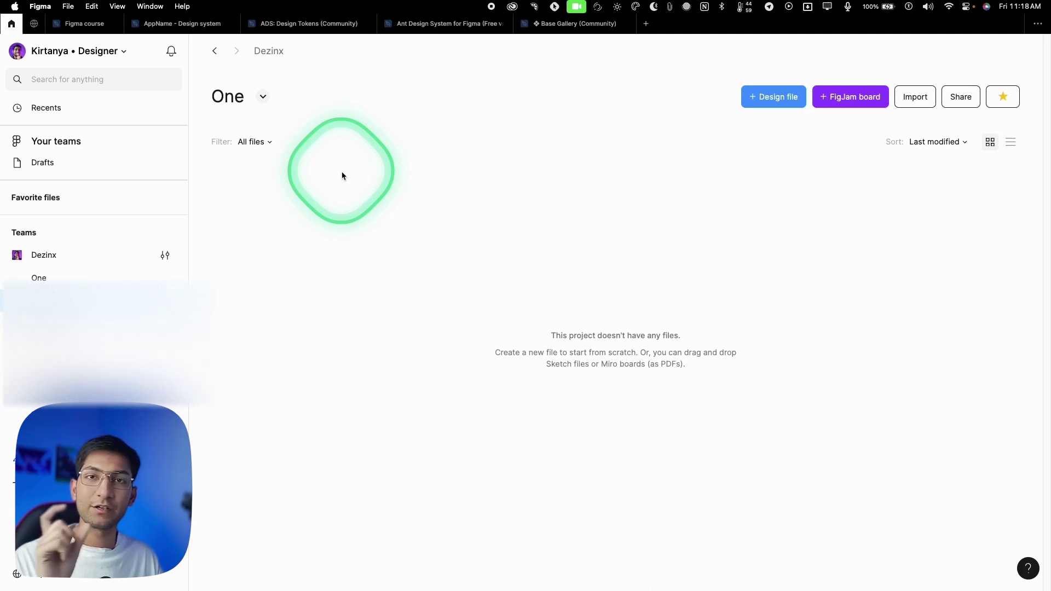
Create a design file in the One project and name it "AppName - UI".
click(779, 101)
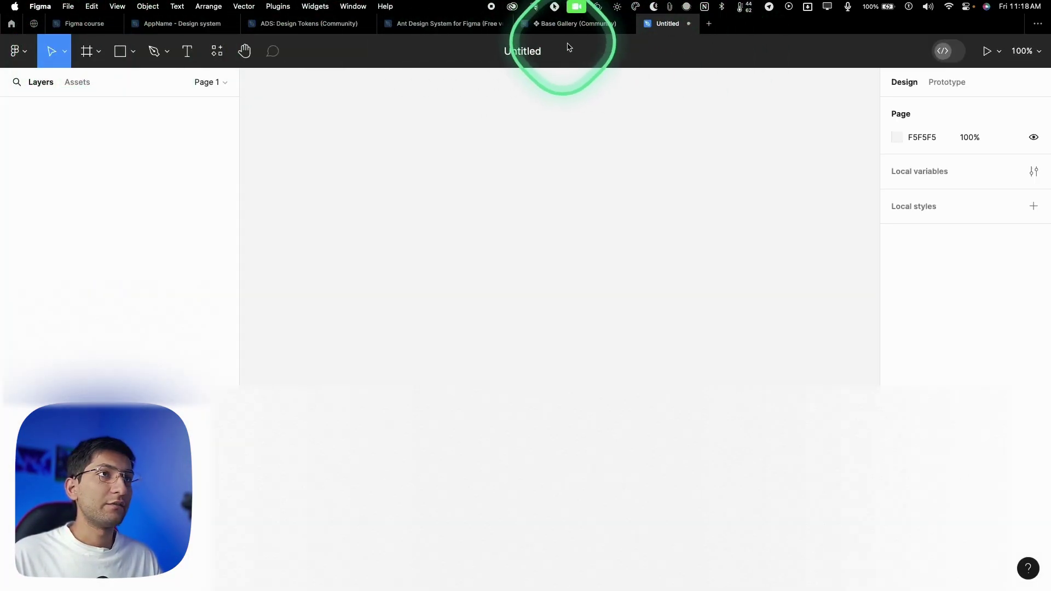
click(522, 51)
text(App)
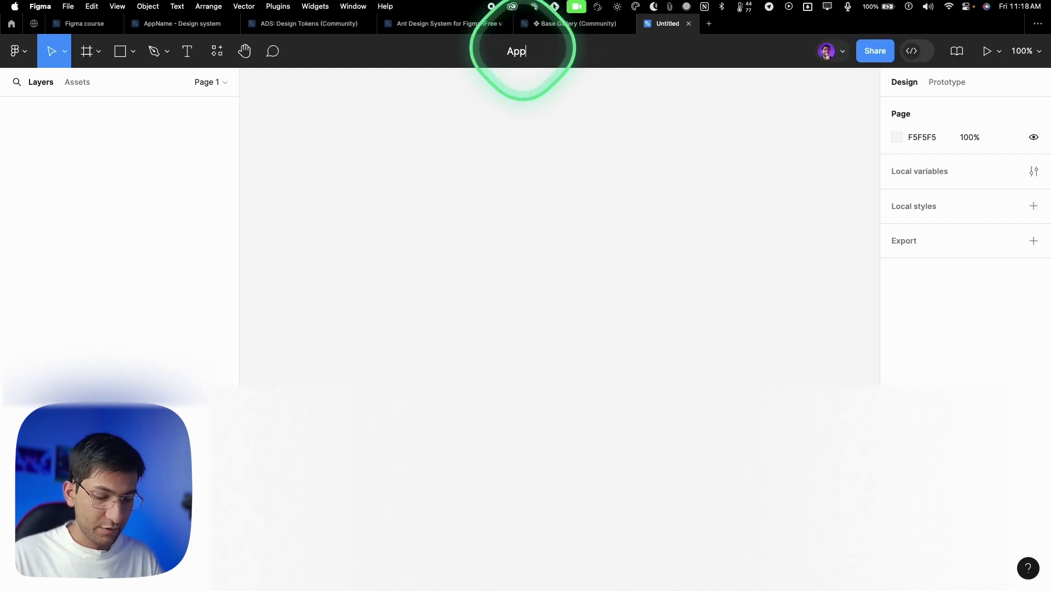
text(Name - UI)
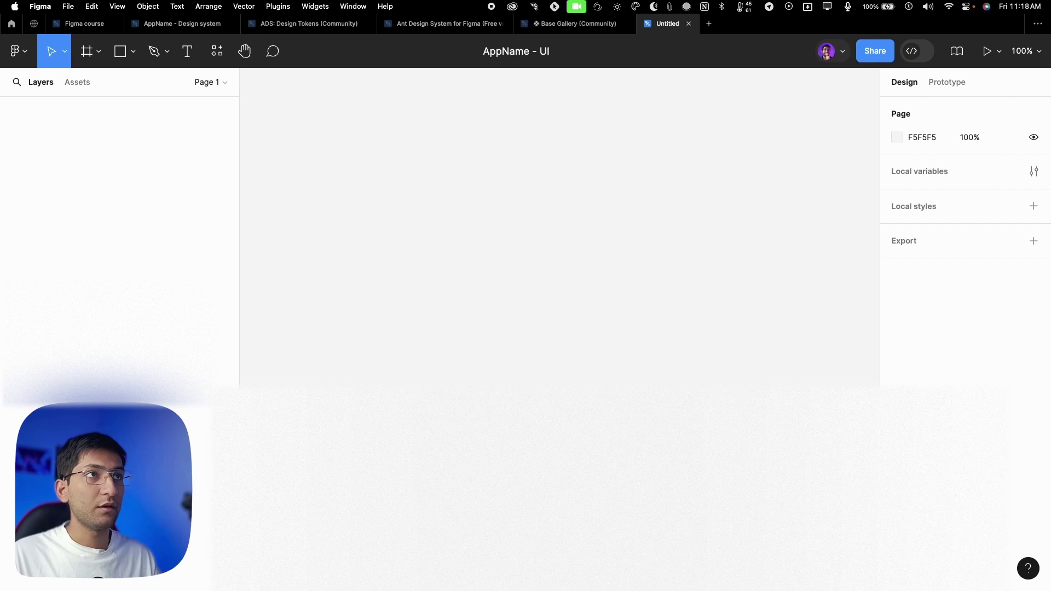
Try to append the version suffix "- V1" to the UI file's name.
click(523, 48)
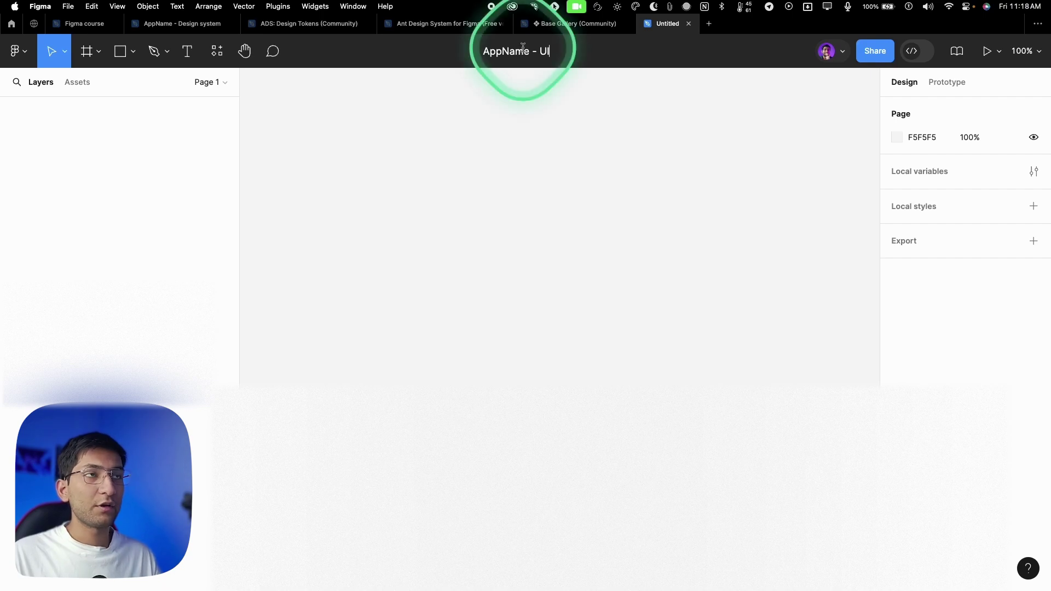
text(- V)
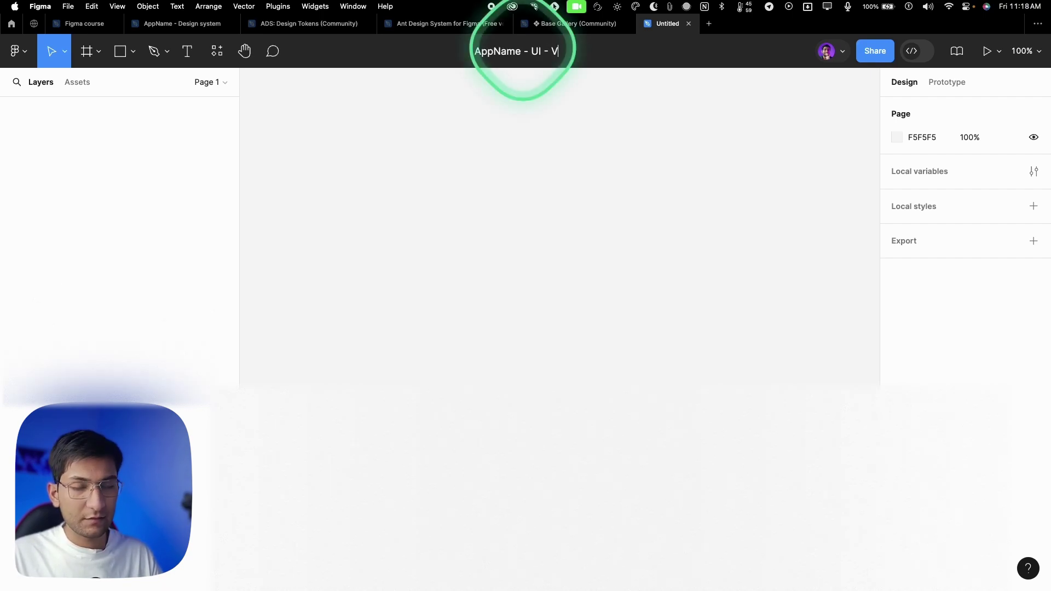
text(1)
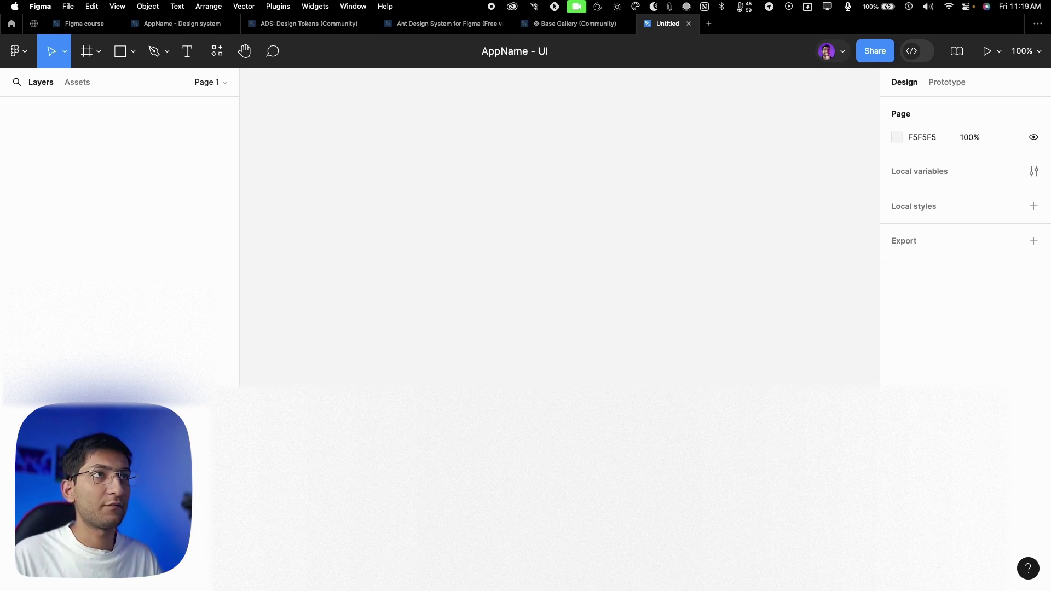
key(Return)
click(453, 145)
Create a second design file in the One project and name it "AppName - Design system".
click(2, 36)
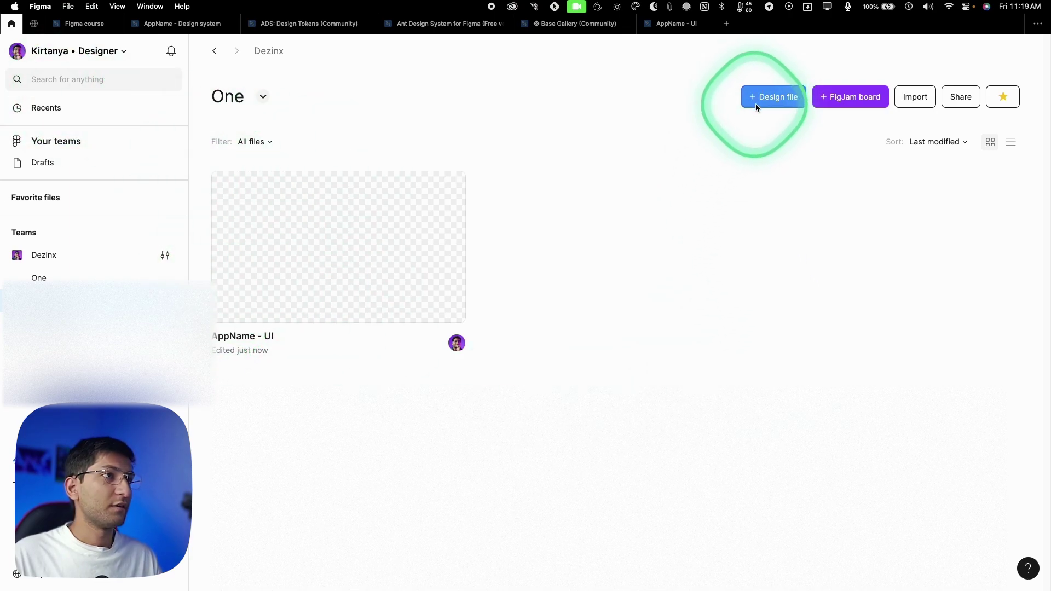
click(769, 97)
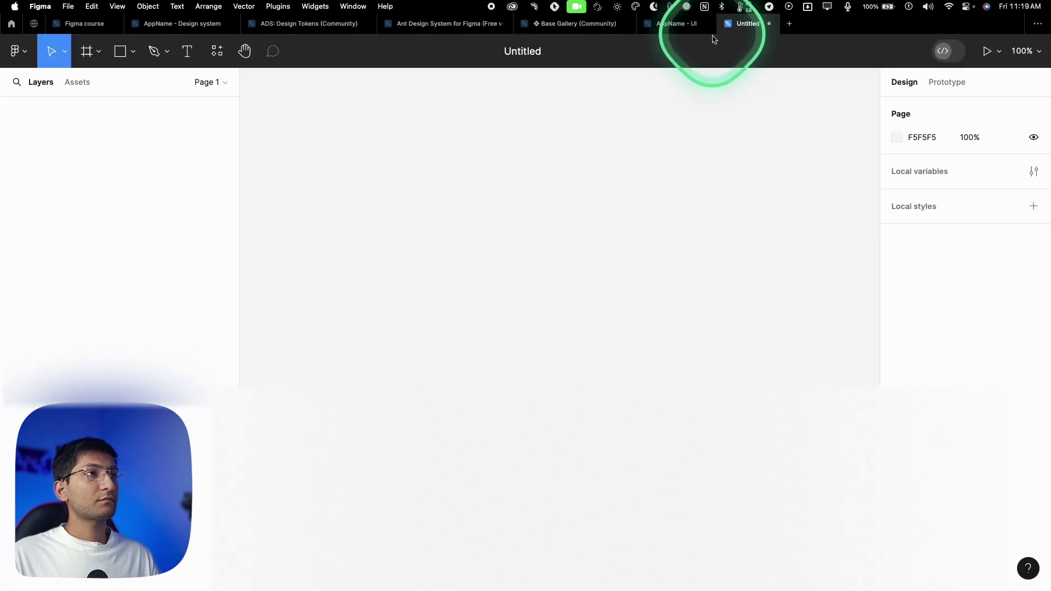
click(511, 51)
text(App )
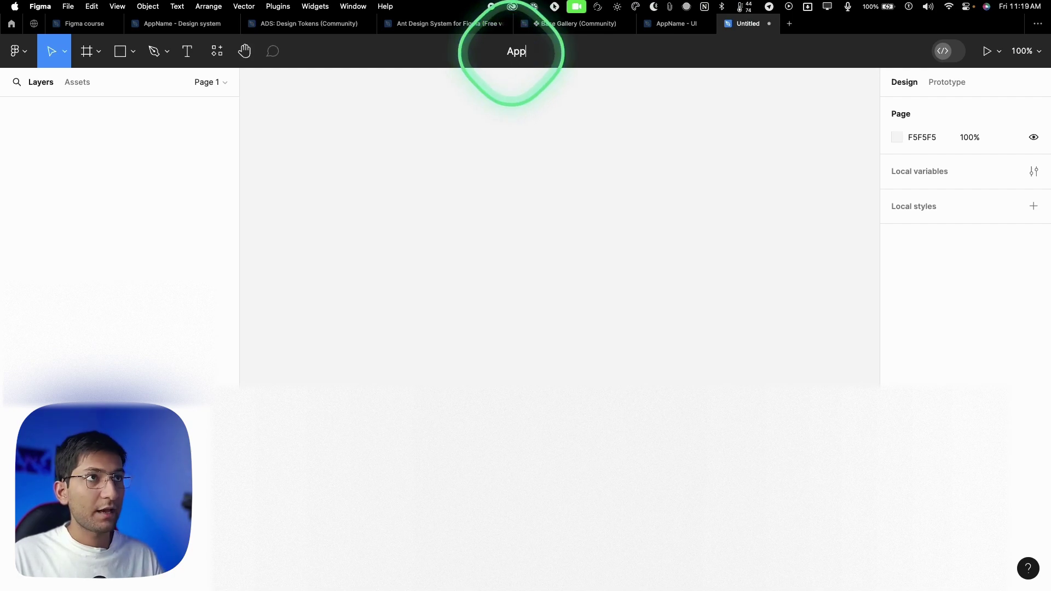
text(Name)
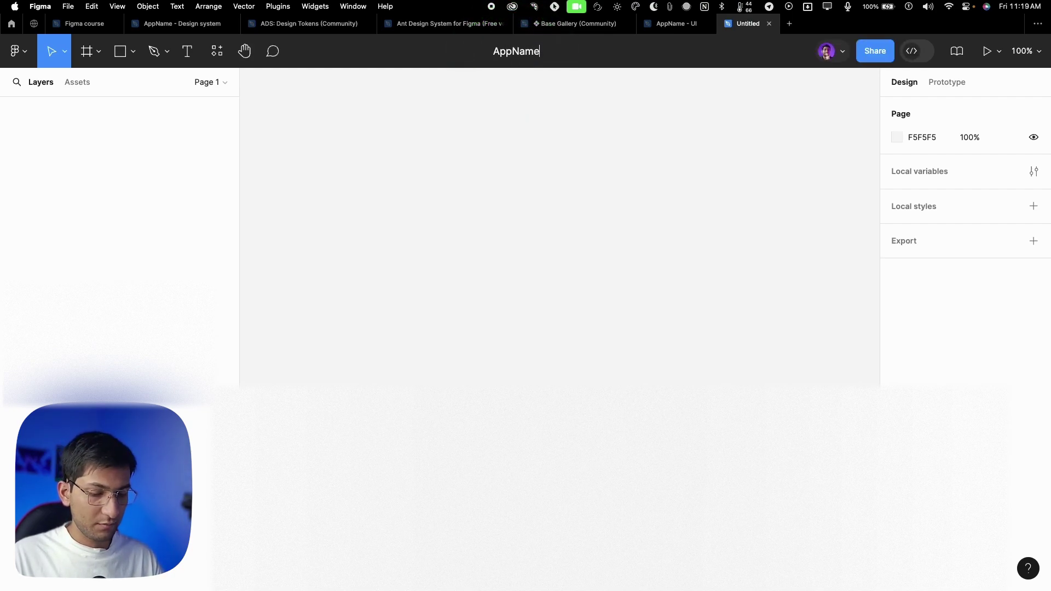
text( - Desig system)
key(Left)
key(Left)
key(Left)
key(Left)
key(Left)
key(Left)
key(Left)
text(n)
key(Right)
key(Right)
key(Right)
key(Right)
key(Right)
key(Right)
key(Right)
text(-)
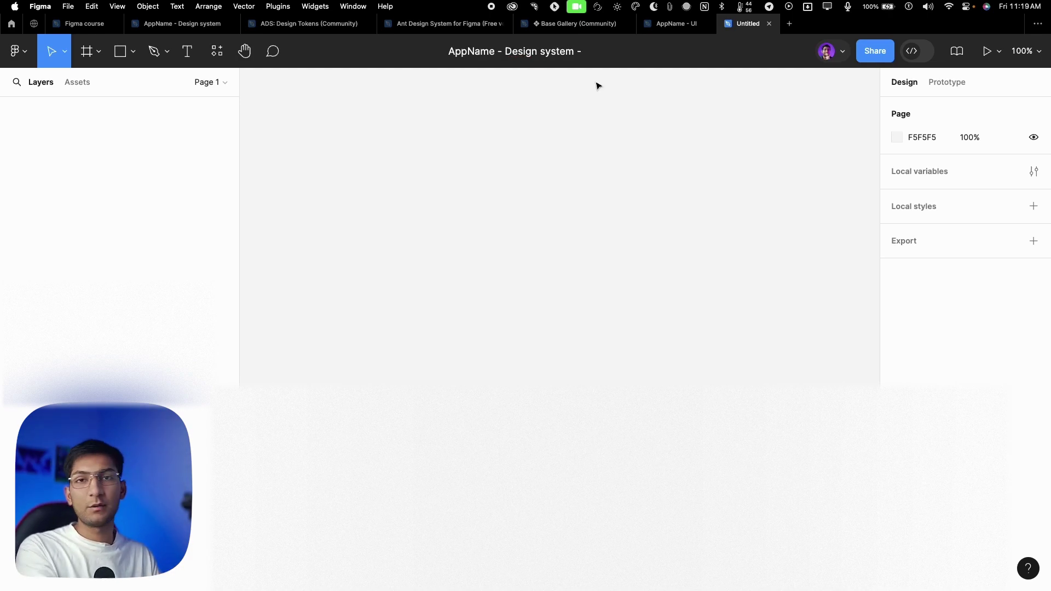
key(BackSpace)
key(BackSpace)
key(BackSpace)
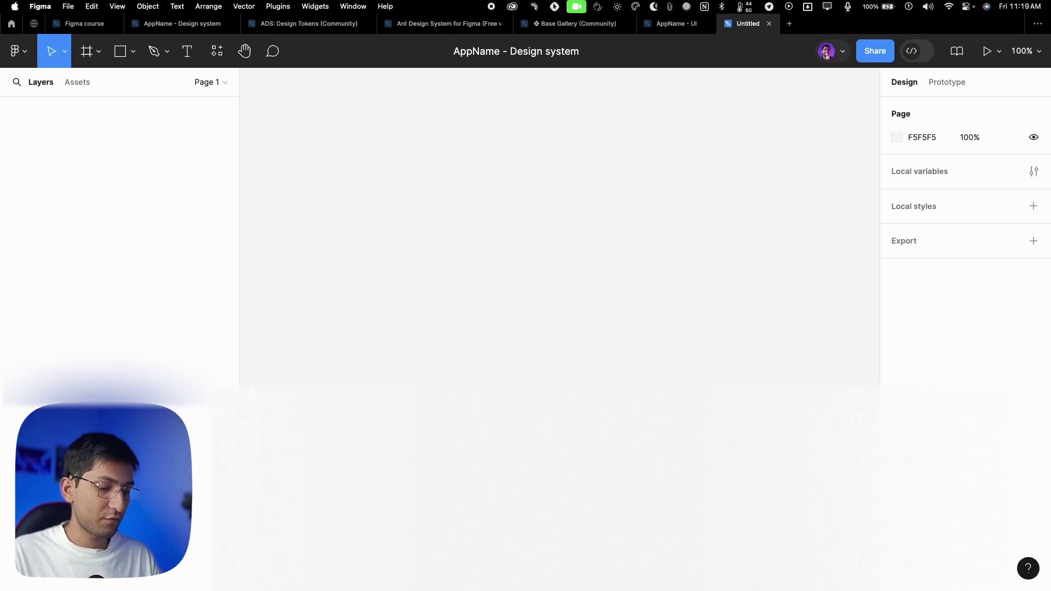
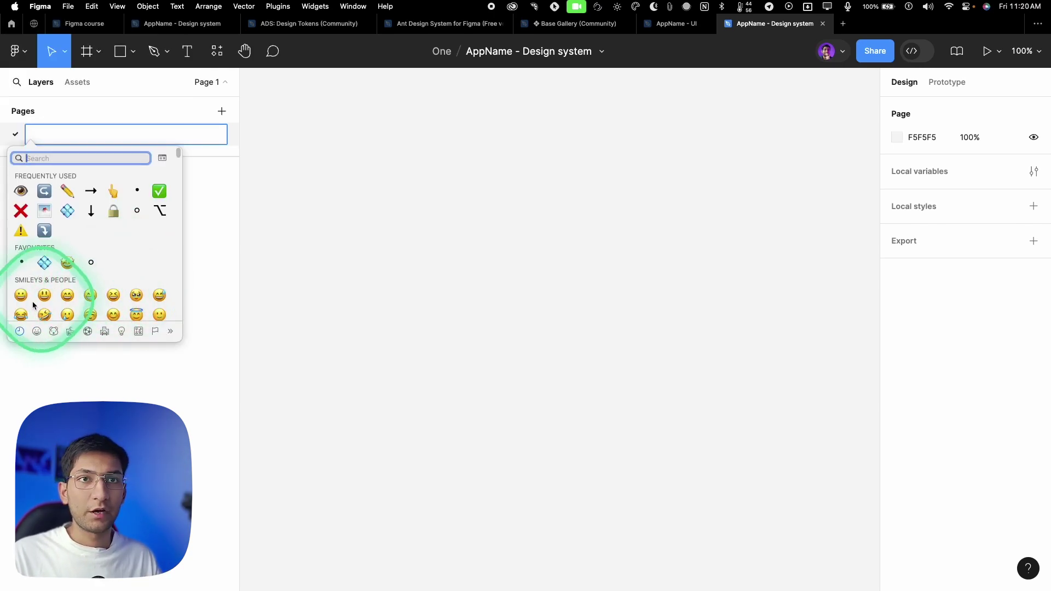
Rename the first page "→→Foundations", finding the right-arrow symbol by searching the emoji and symbol picker for "arrow".
click(172, 332)
scroll(87, 285, down, 5)
scroll(84, 283, down, 6)
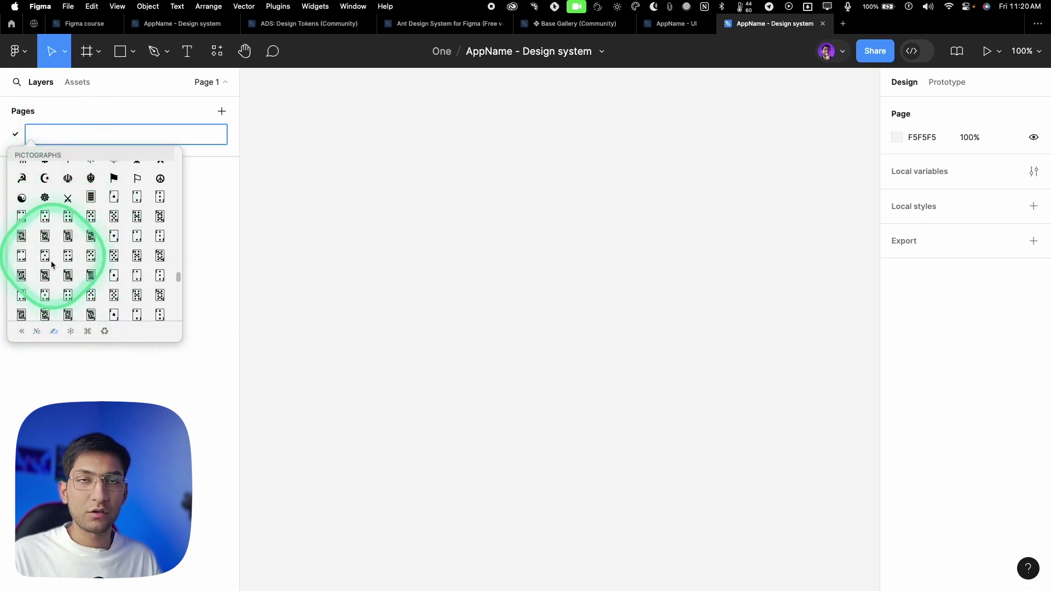
click(21, 331)
scroll(47, 198, up, 15)
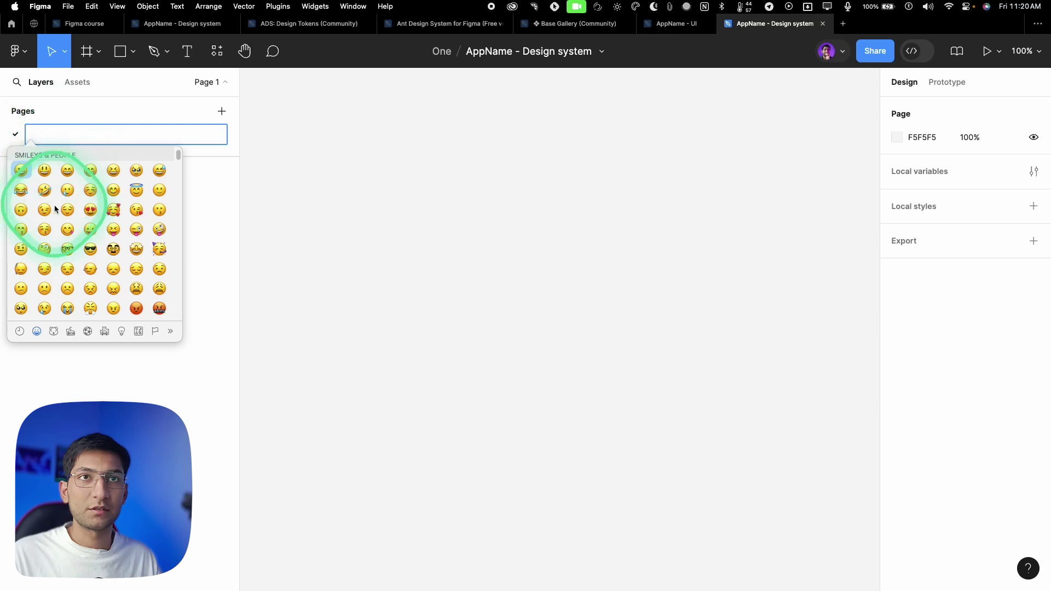
text(w)
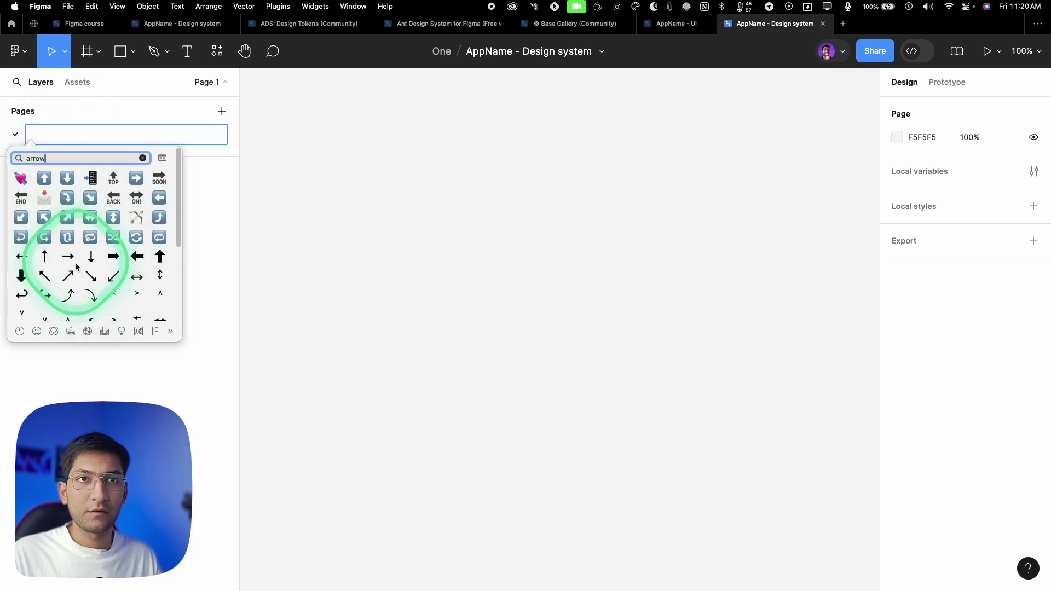
click(62, 251)
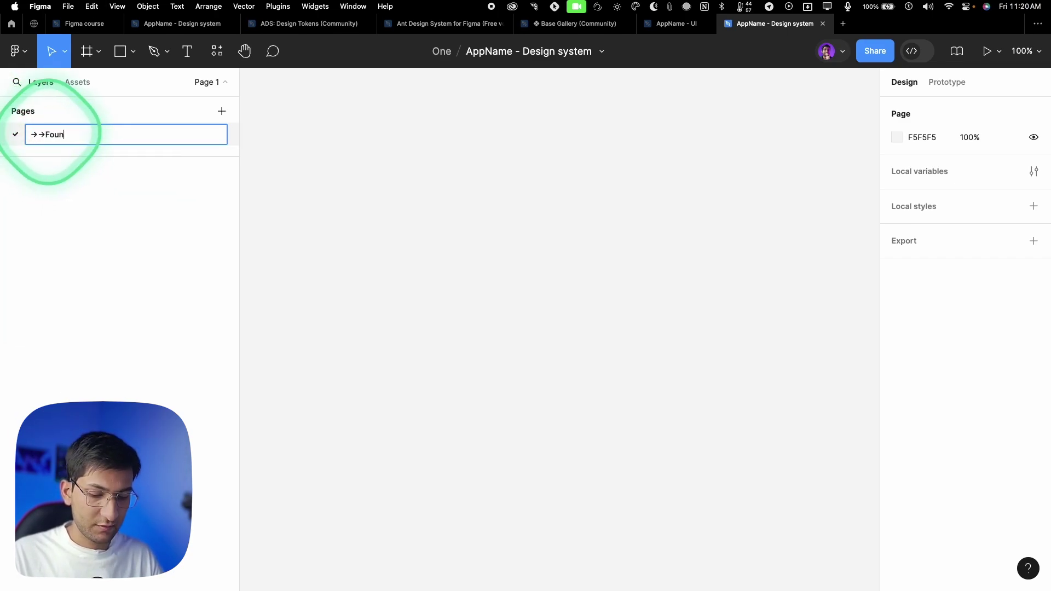
text(Foundations)
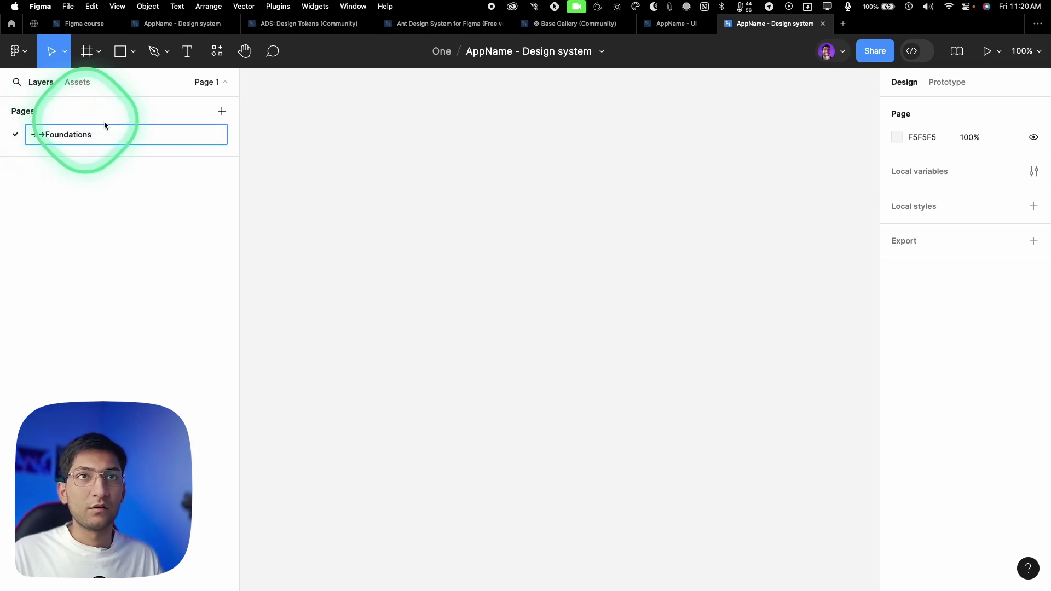
Add two pages below Foundations named "Colors" and "Typography", each indented with leading spaces.
click(221, 111)
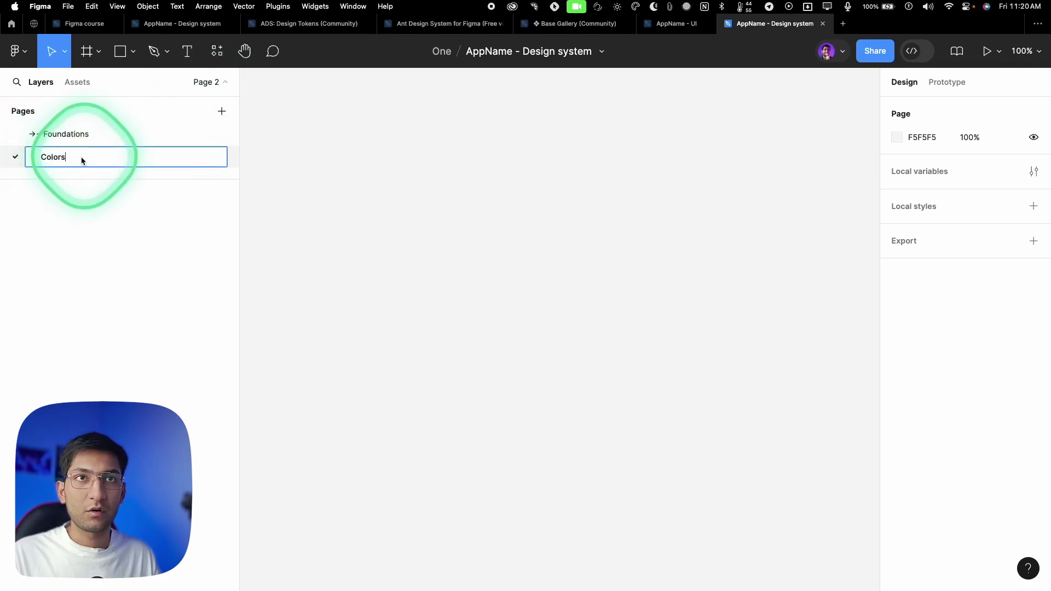
drag(43, 161, 30, 158)
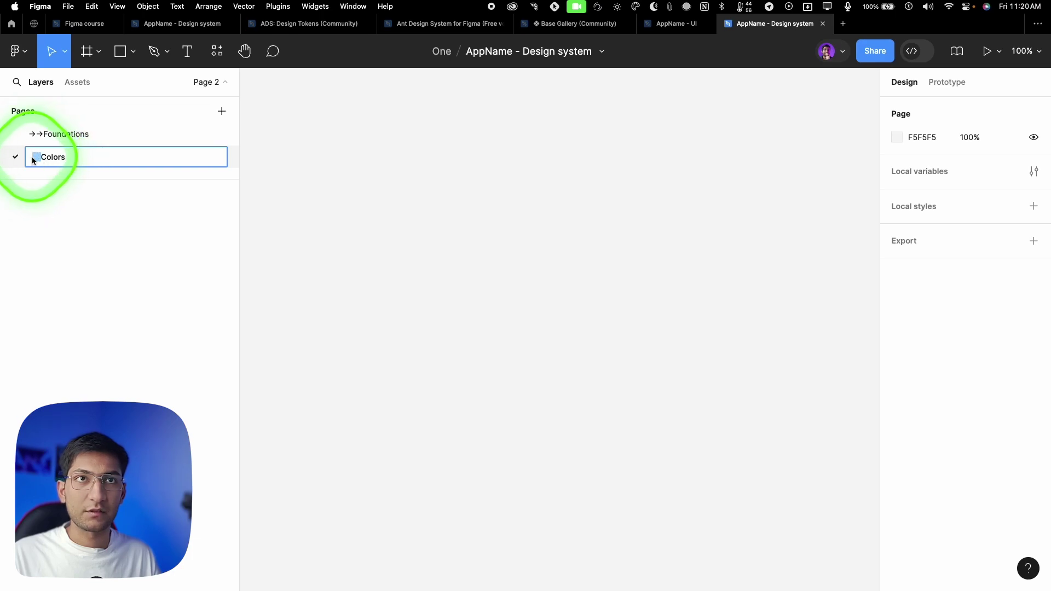
click(218, 112)
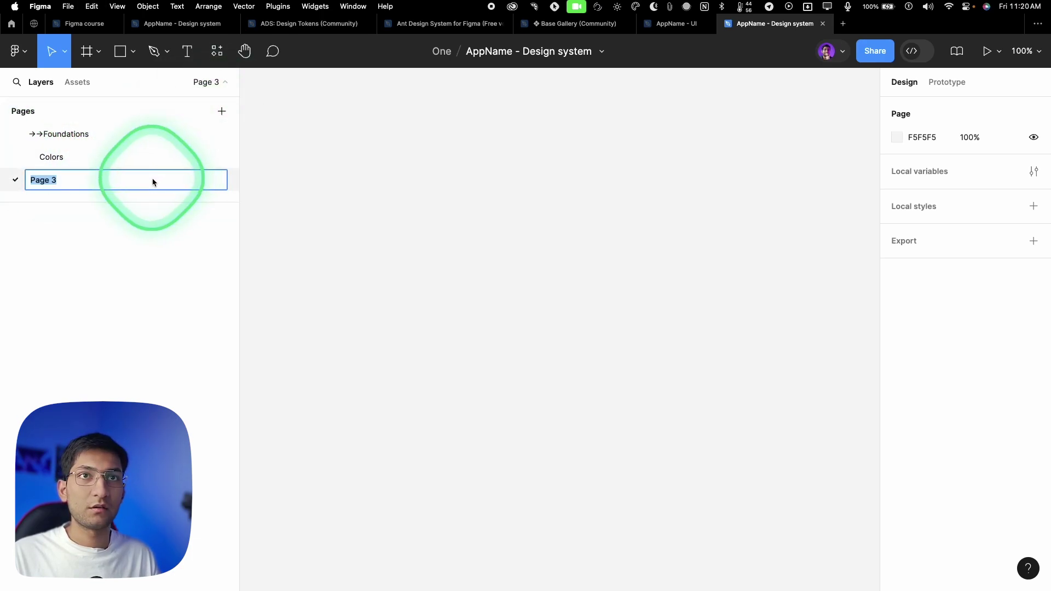
key(BackSpace)
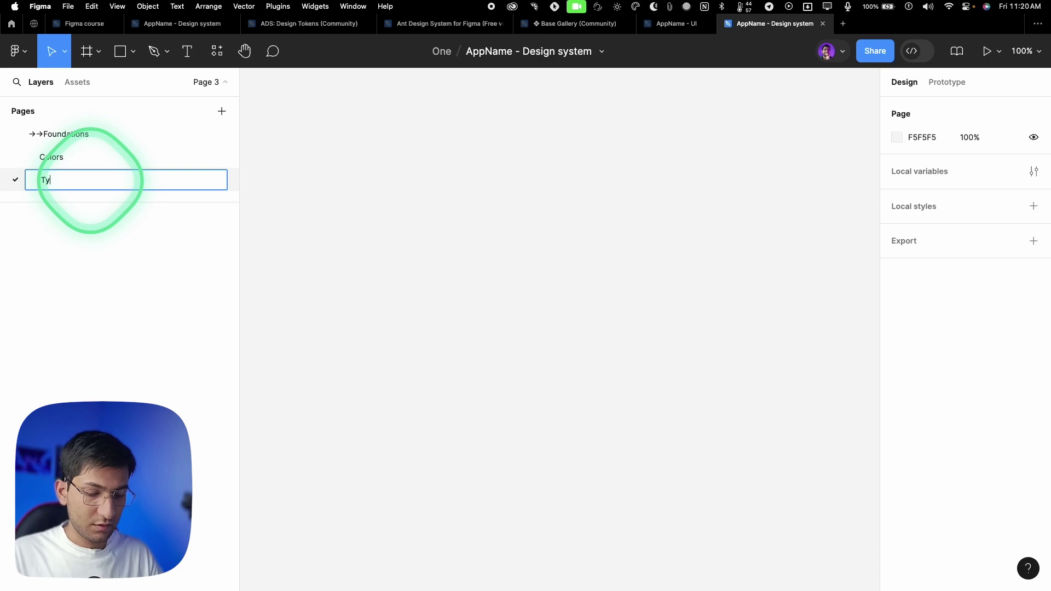
text(Typography)
key(Return)
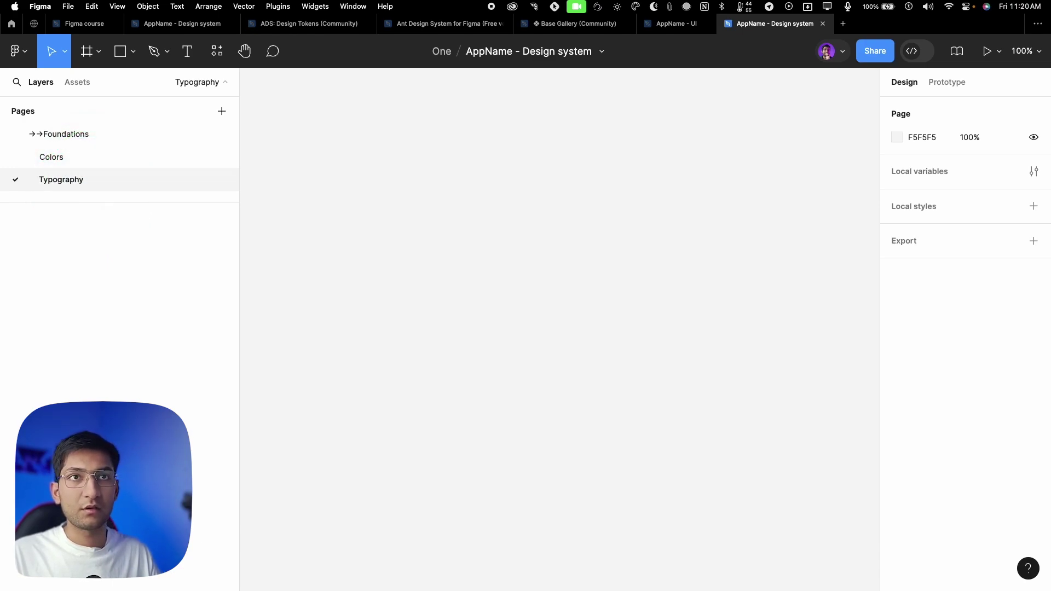
Add two indented pages named "Effects" and "Grids" below Typography.
click(222, 111)
key(BackSpace)
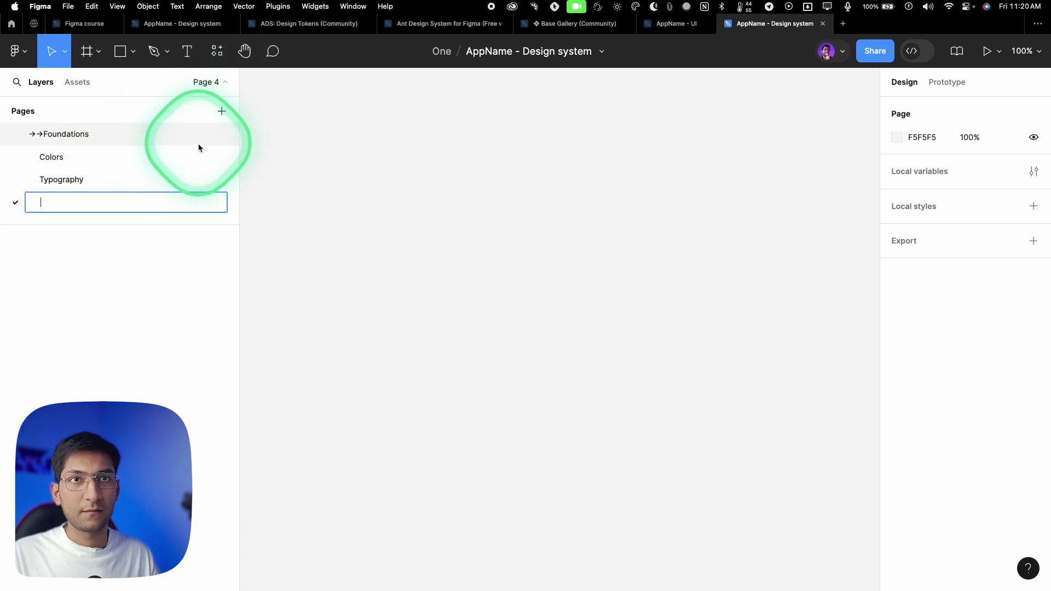
text(Effects)
key(Return)
click(229, 109)
key(BackSpace)
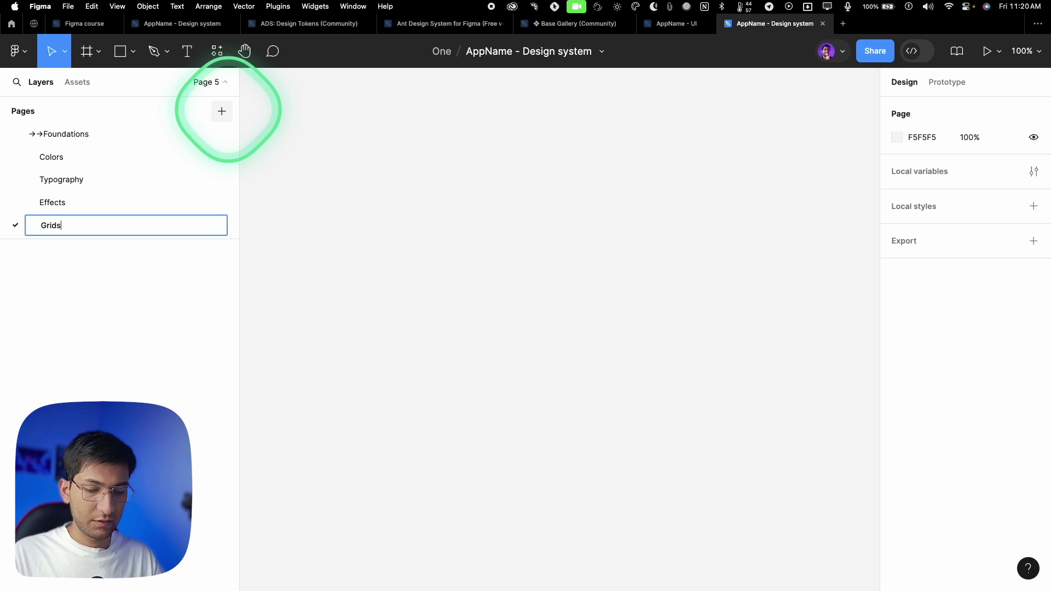
key(Return)
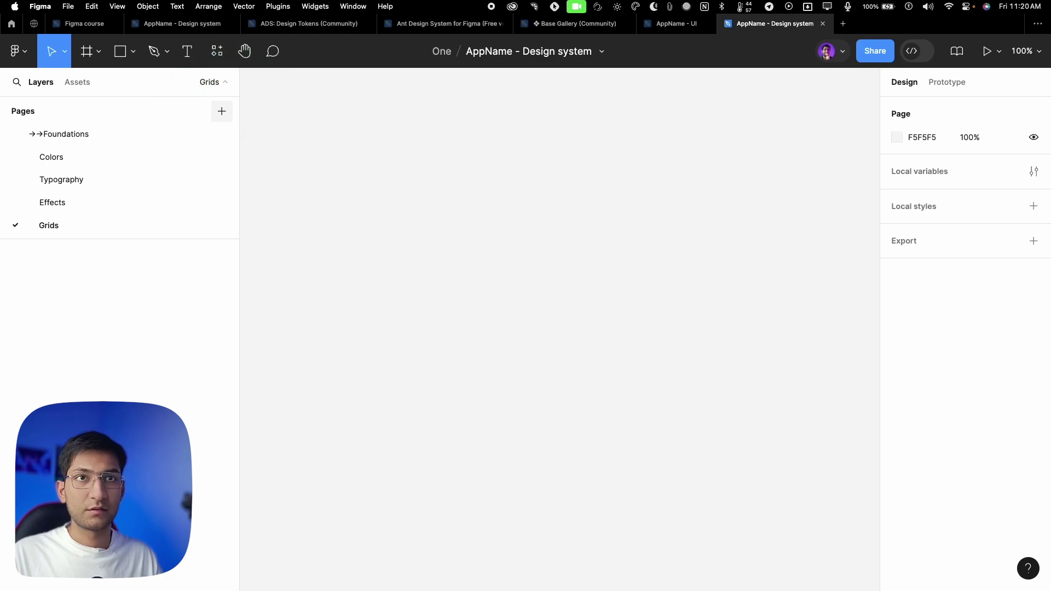
Add a blank-named spacer page below Grids and enlarge the page list's height.
click(222, 113)
key(BackSpace)
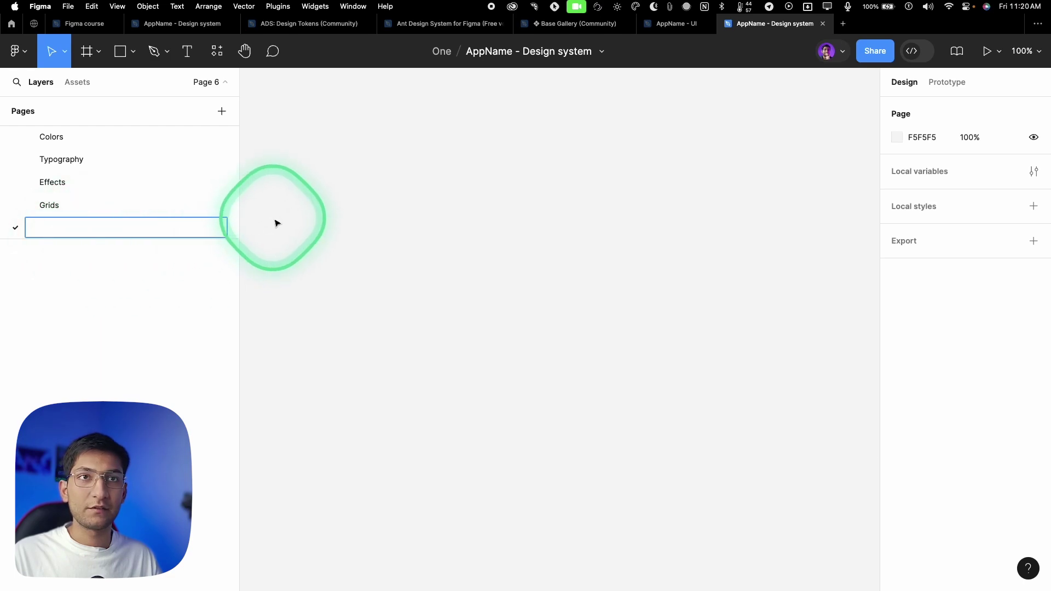
drag(143, 239, 134, 416)
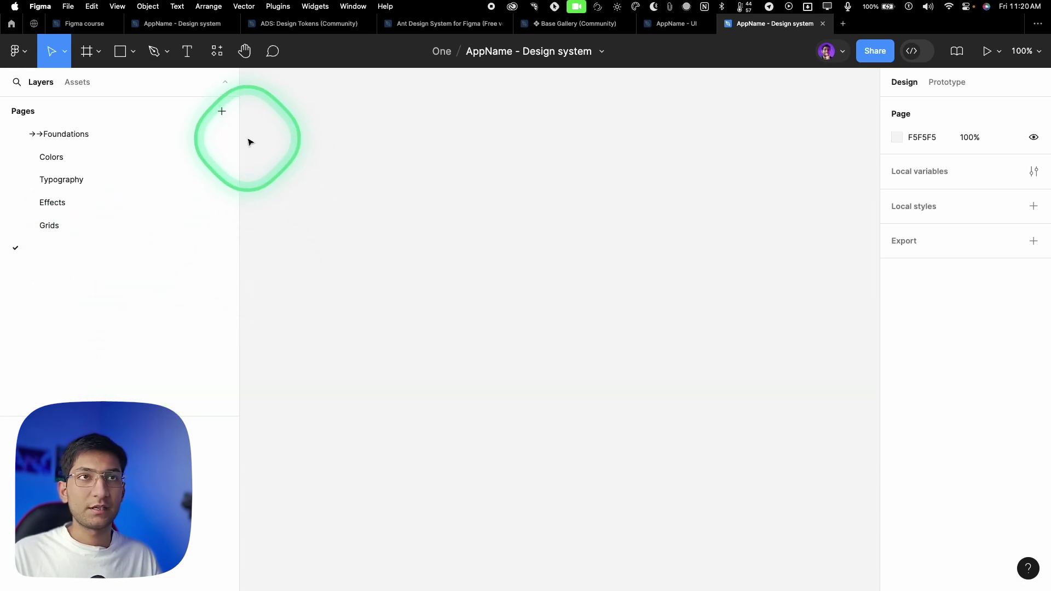
Add a page named "❖ Components" below the spacer, finding the four-diamond symbol by searching the emoji and symbol picker for "diamond".
click(222, 111)
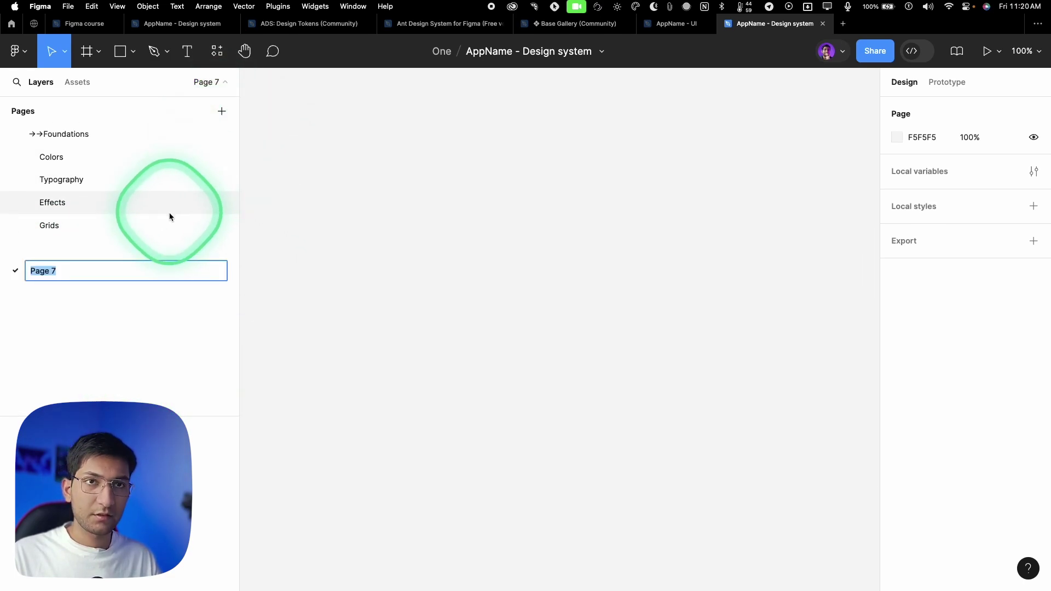
key(ctrl+super+space)
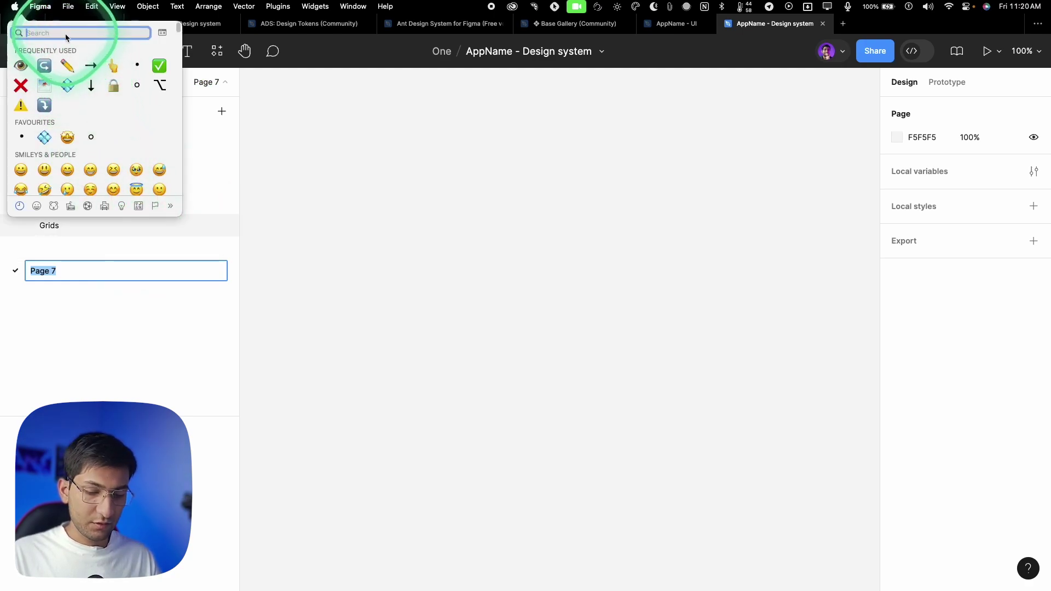
text(diamond)
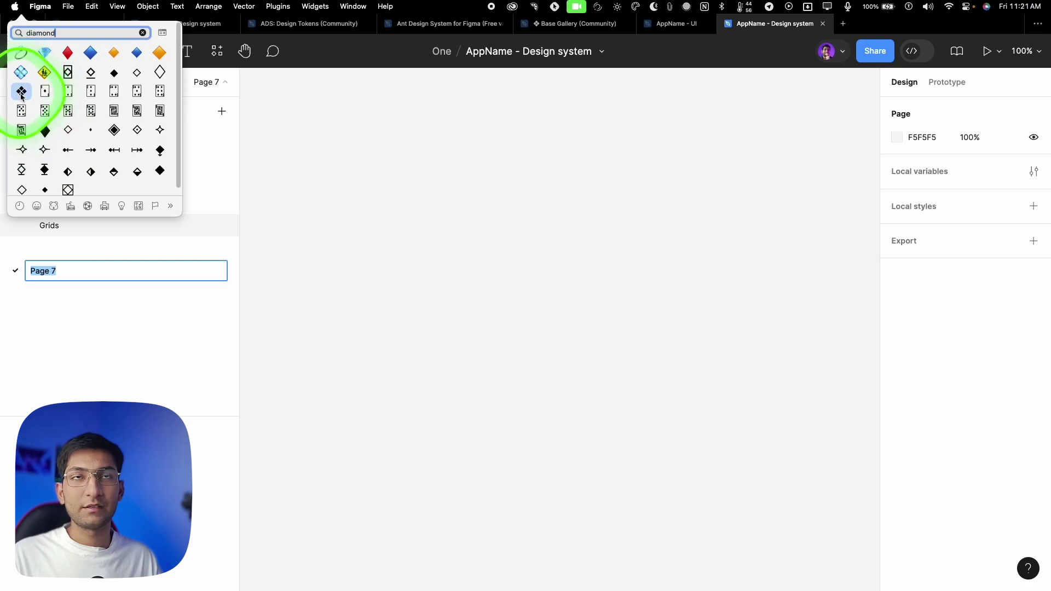
click(21, 92)
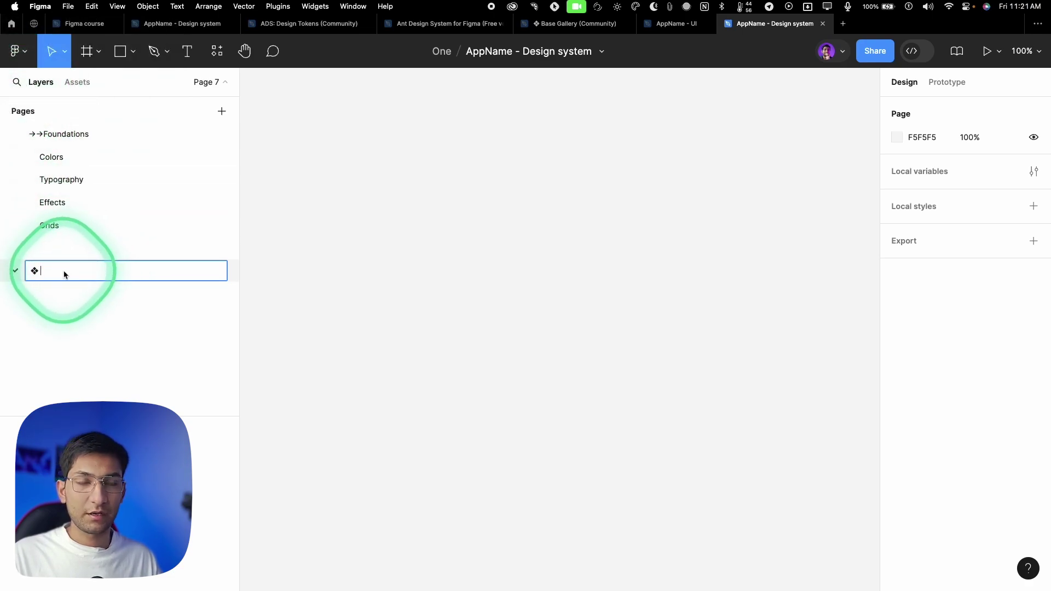
text(Compo)
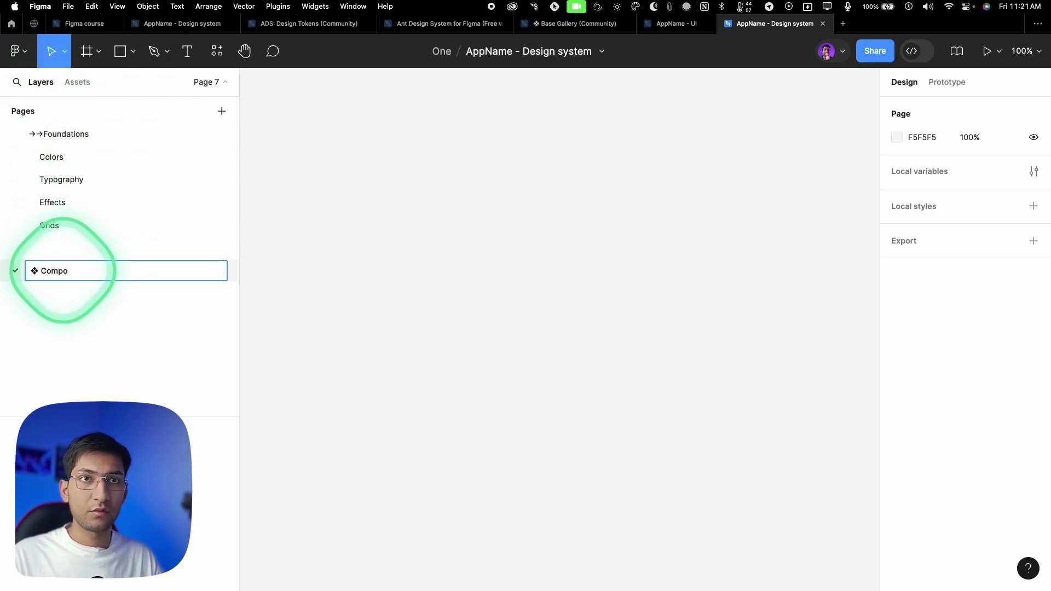
text(nents)
key(Return)
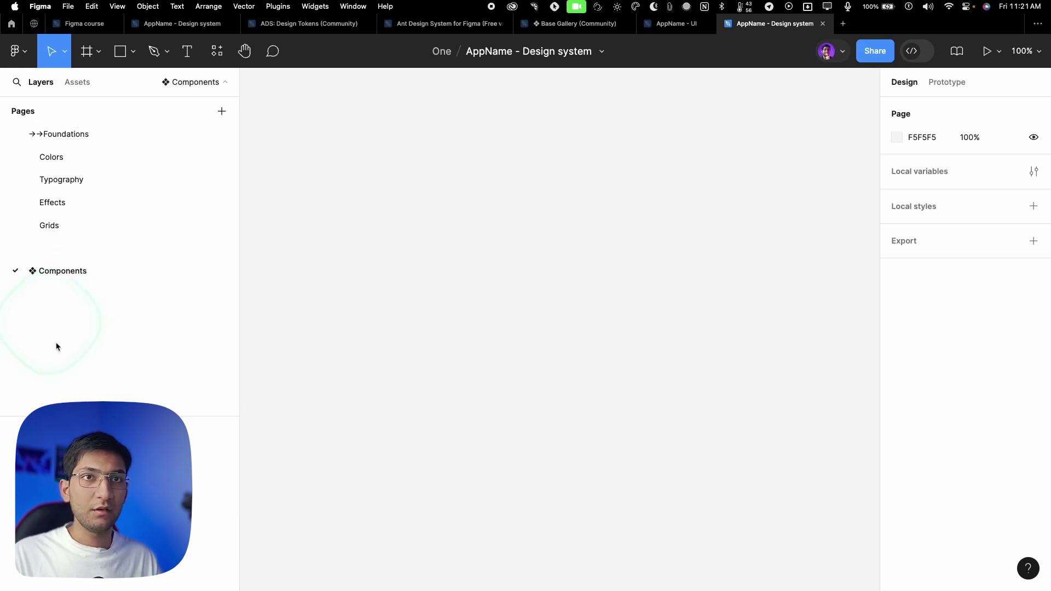
Add two indented pages below Components named "1 Button" and "2 Fab".
click(222, 111)
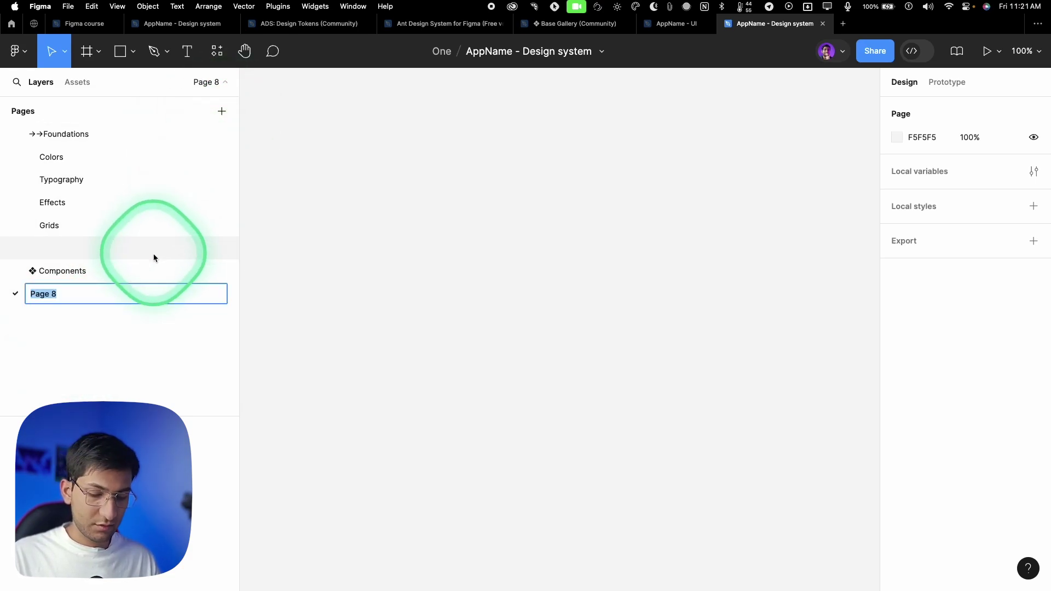
key(BackSpace)
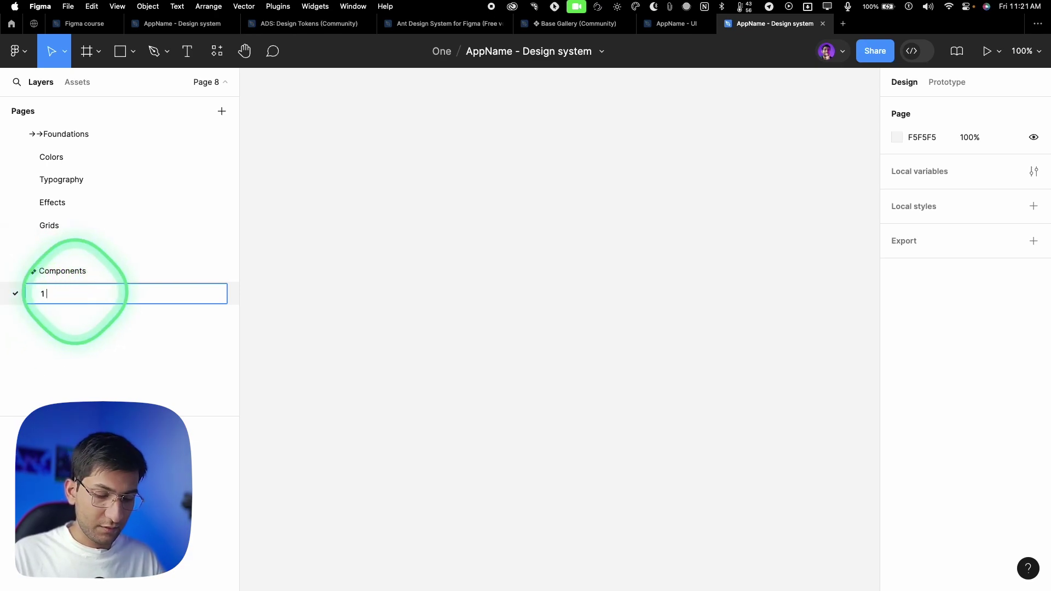
text(1 BUtton)
key(BackSpace)
key(BackSpace)
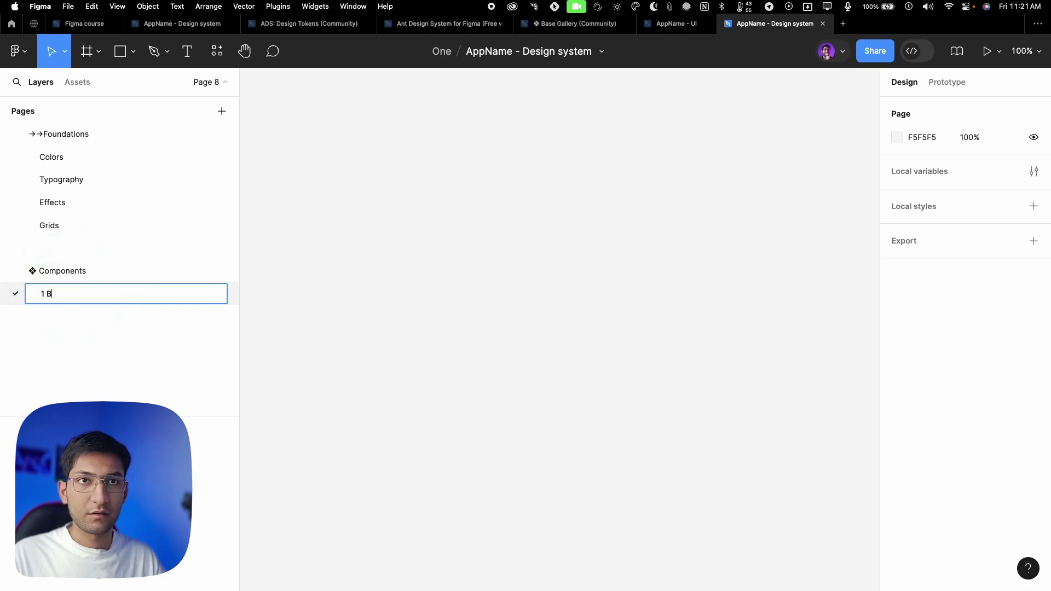
key(Return)
click(224, 113)
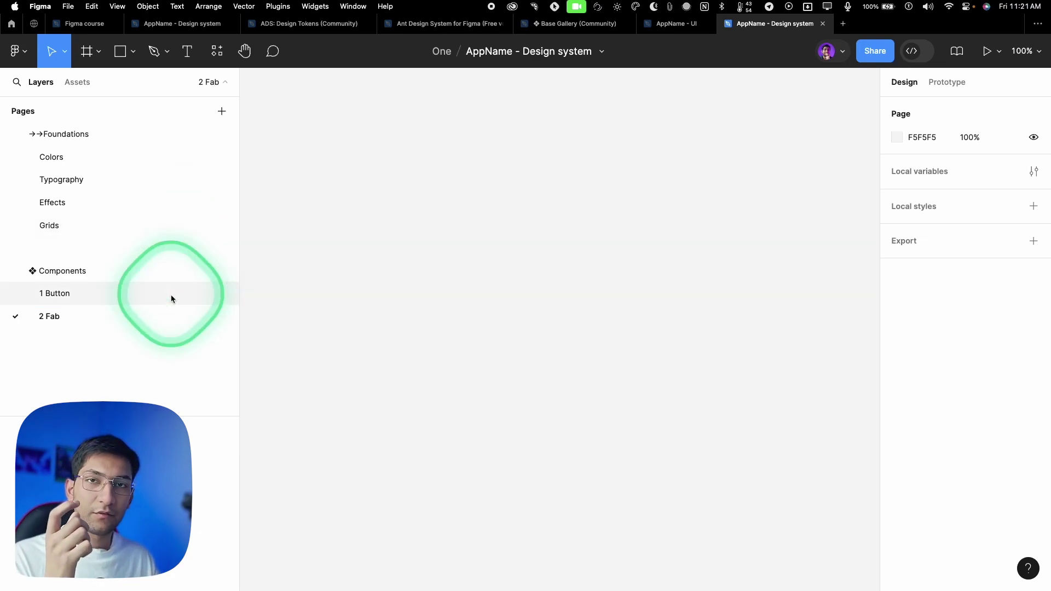
click(99, 300)
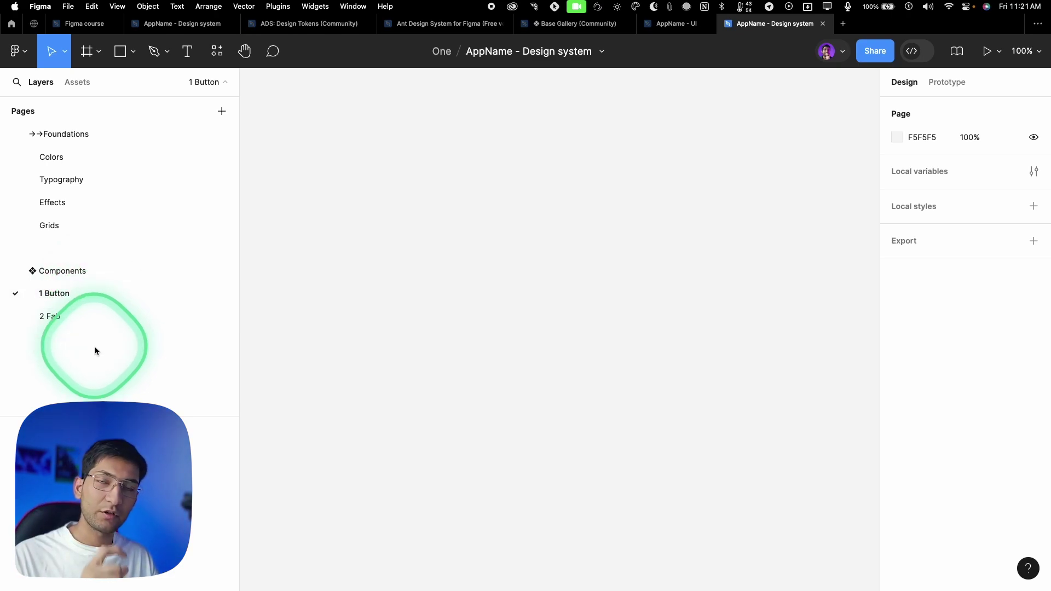
click(82, 318)
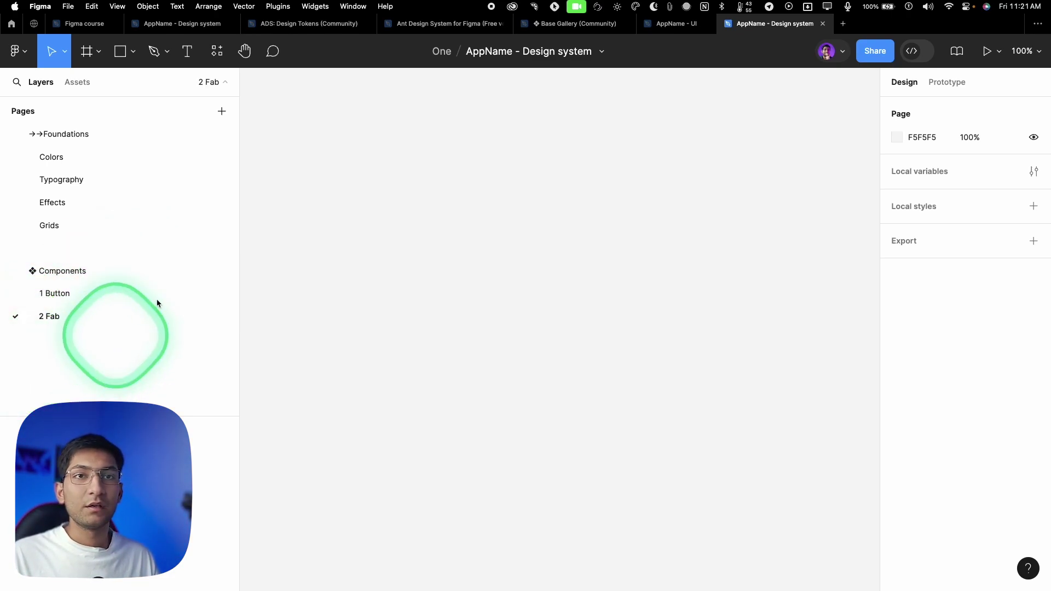
Add an indented "Chips" page below 2 Fab and number its name as "3 Chips".
click(222, 111)
key(BackSpace)
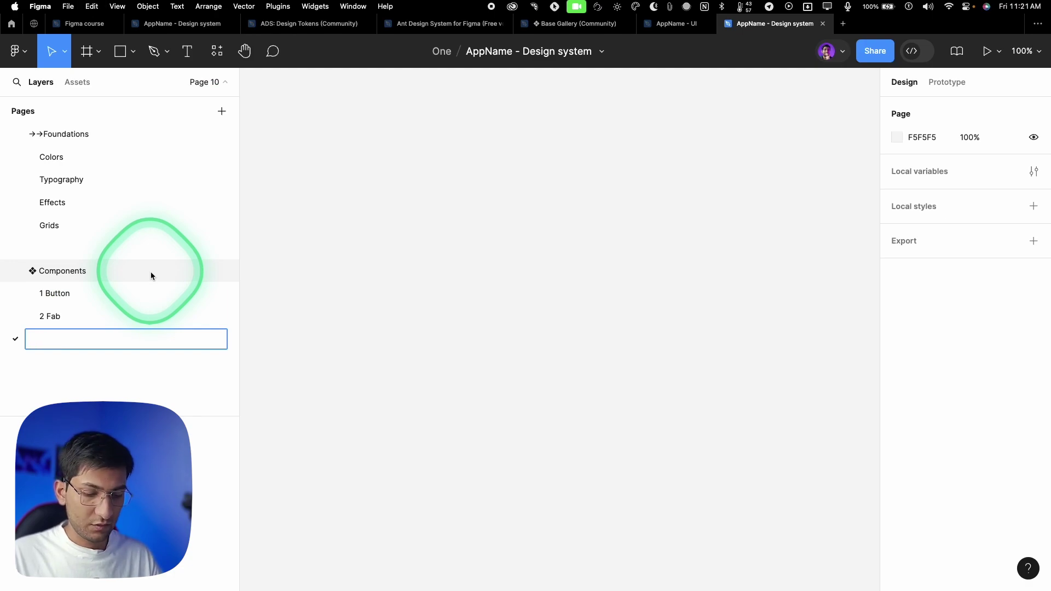
text(Chips)
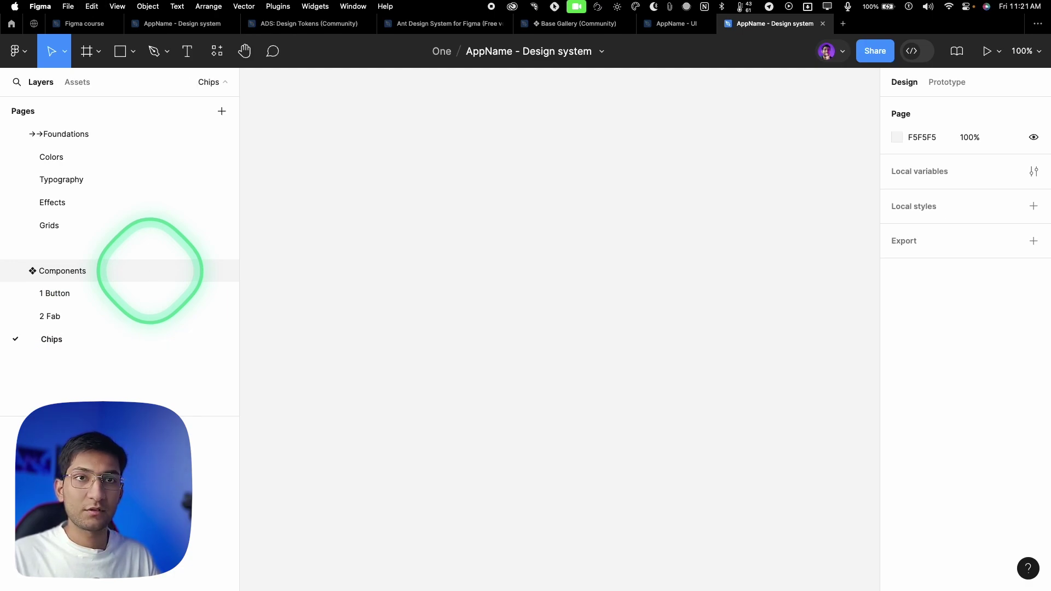
double_click(45, 340)
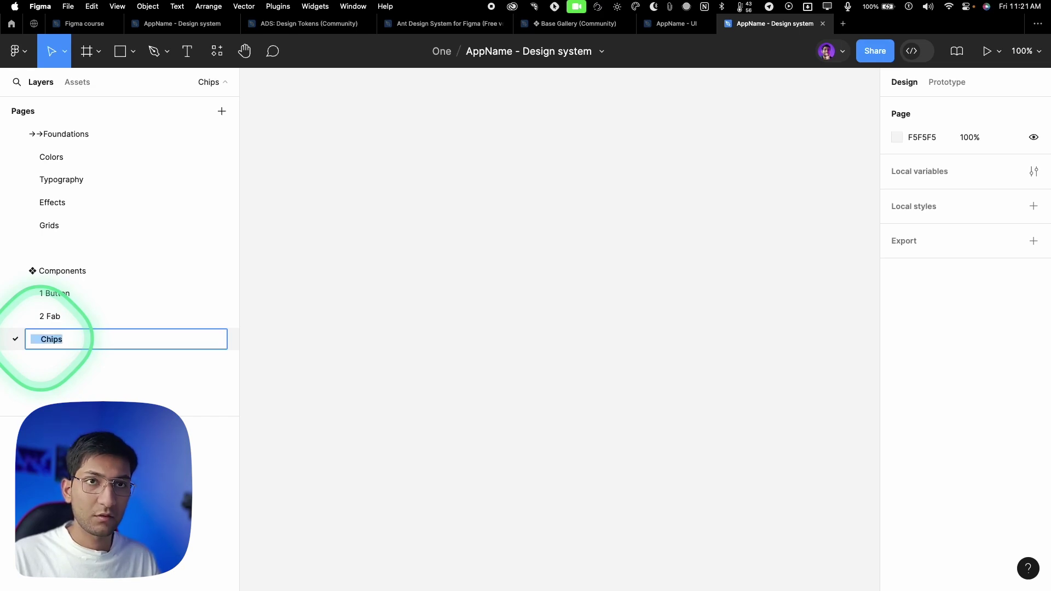
key(Left)
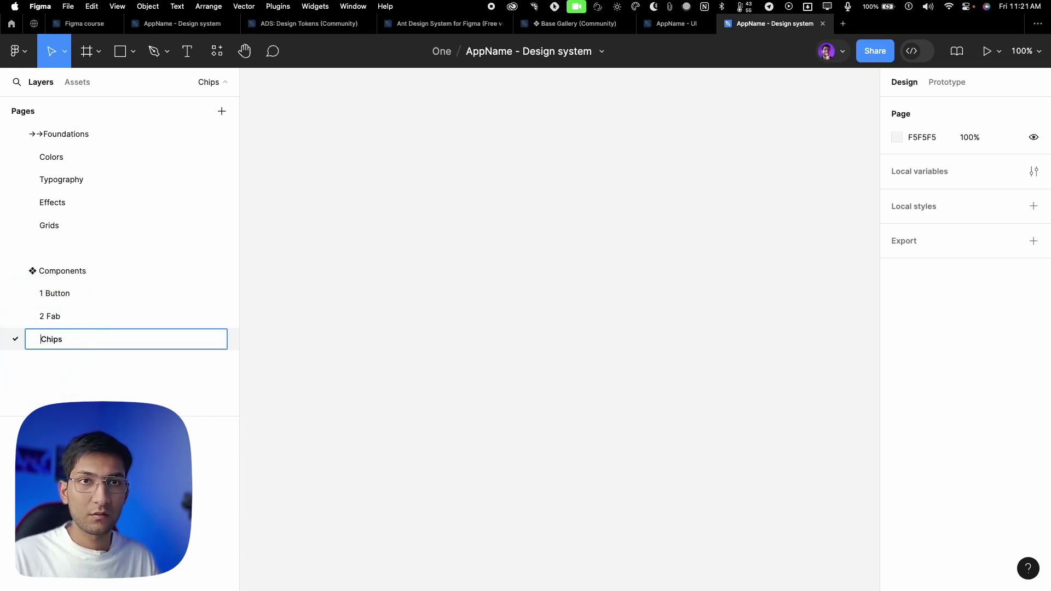
text(3)
click(44, 340)
Add an indented page named "4 Input field" below the chips page.
click(221, 111)
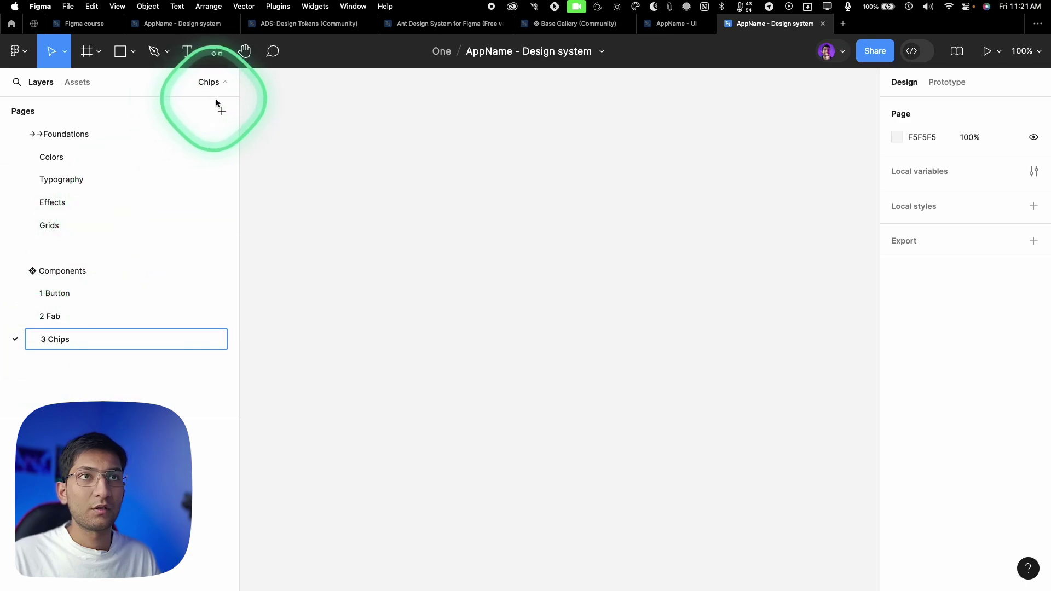
key(BackSpace)
click(205, 243)
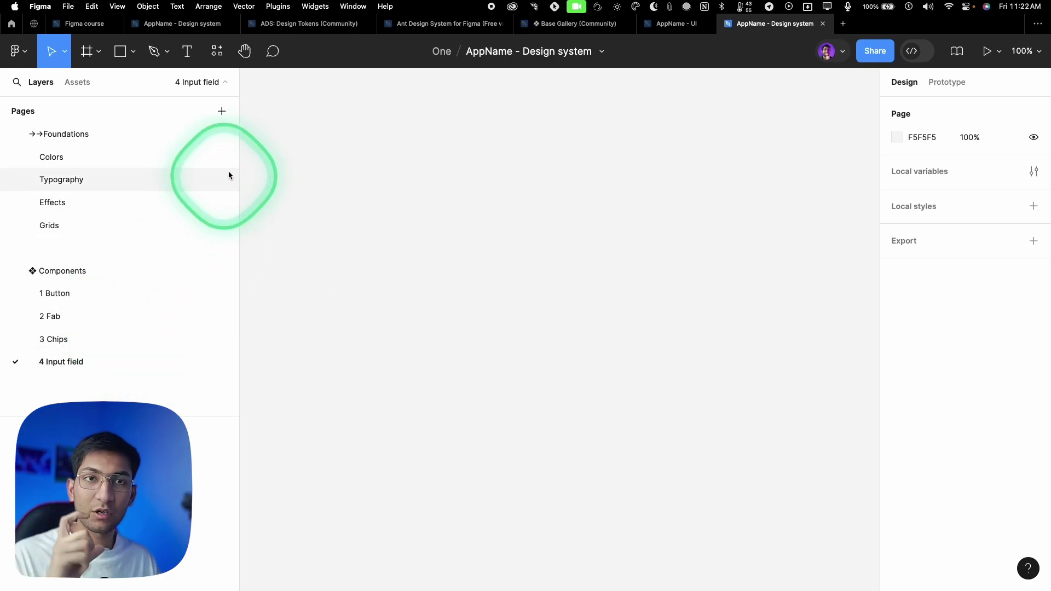
Add two indented sub-numbered pages below 4 Input field, named "4.2 Passwod field" and "4.3 OTP Field".
click(230, 112)
key(BackSpace)
text(4.2 Passwo)
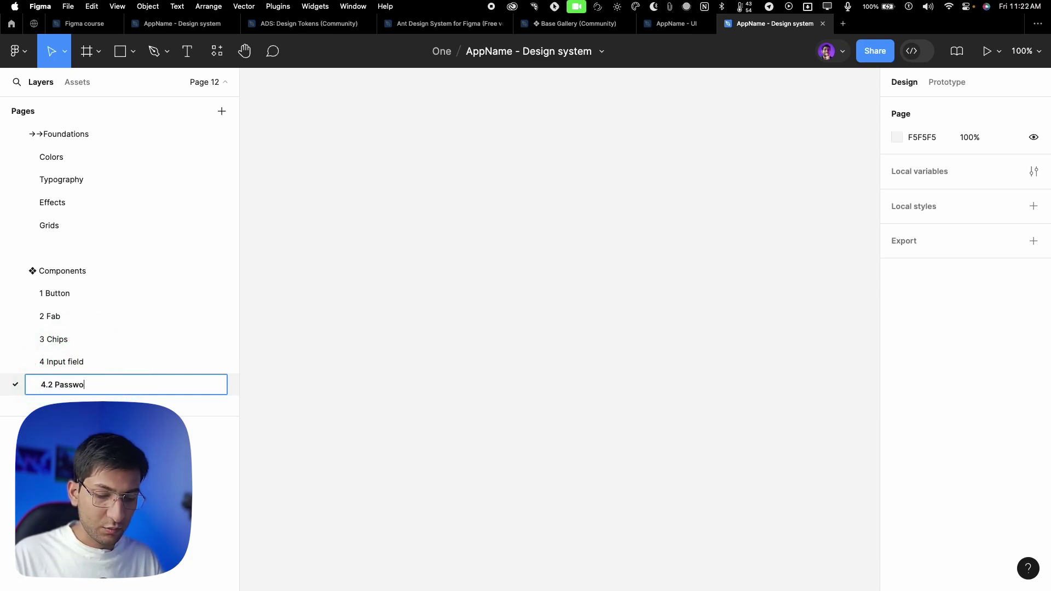
text(d field)
key(Return)
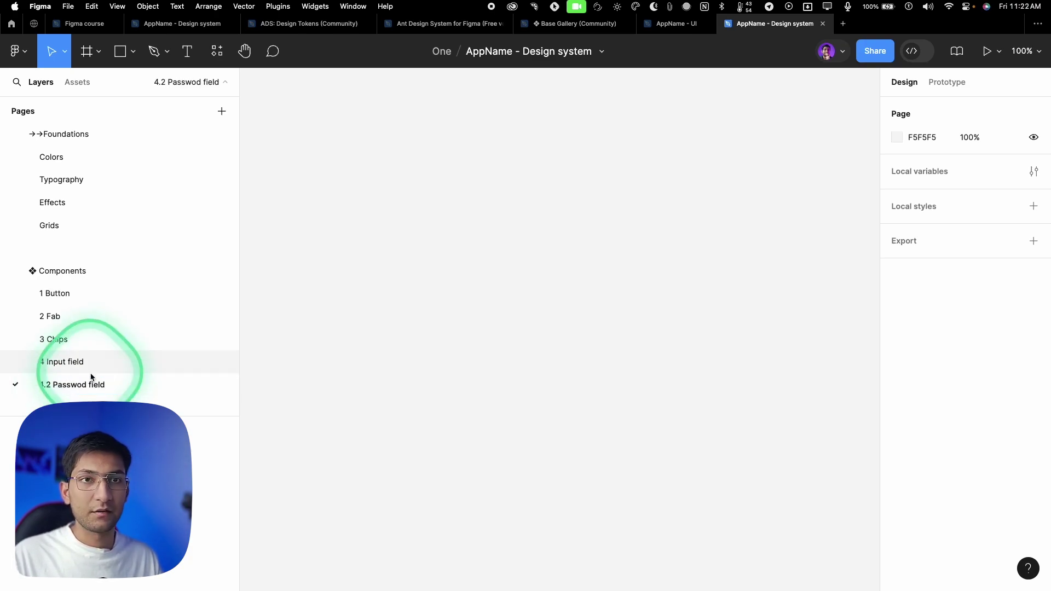
click(220, 111)
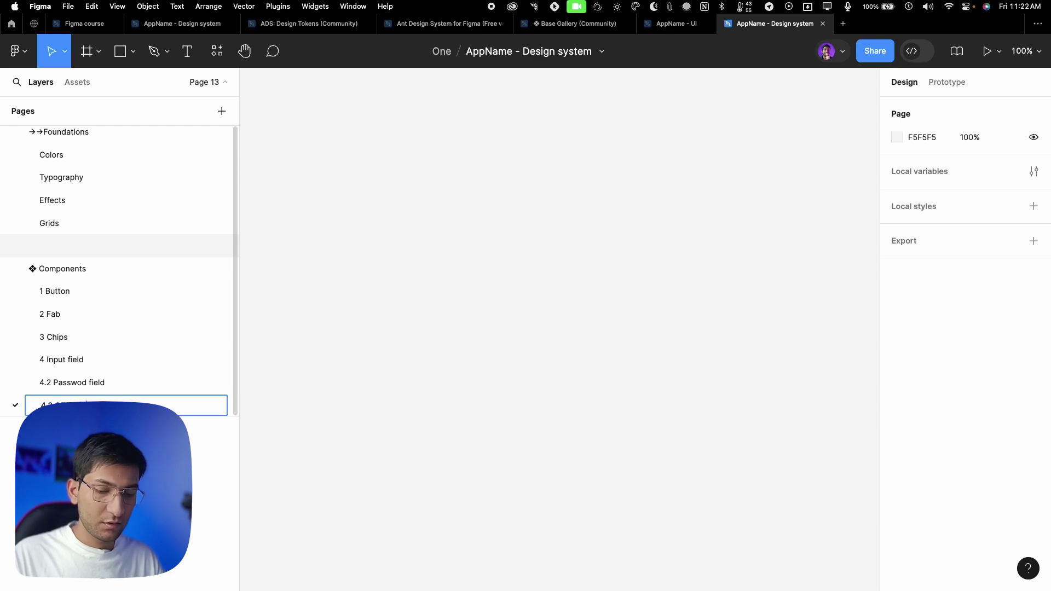
click(158, 357)
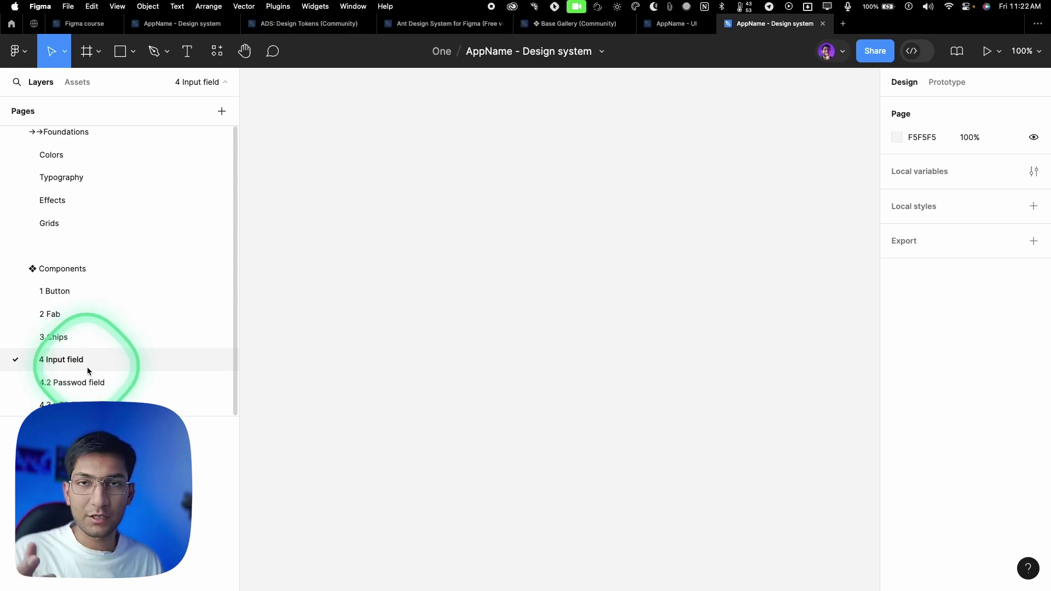
click(58, 298)
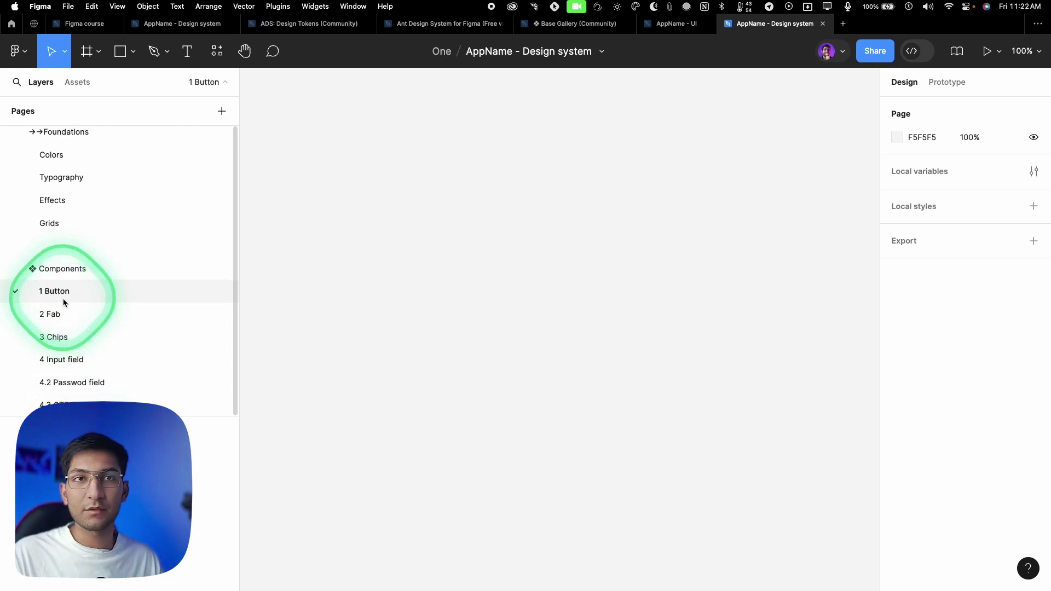
click(58, 316)
click(59, 339)
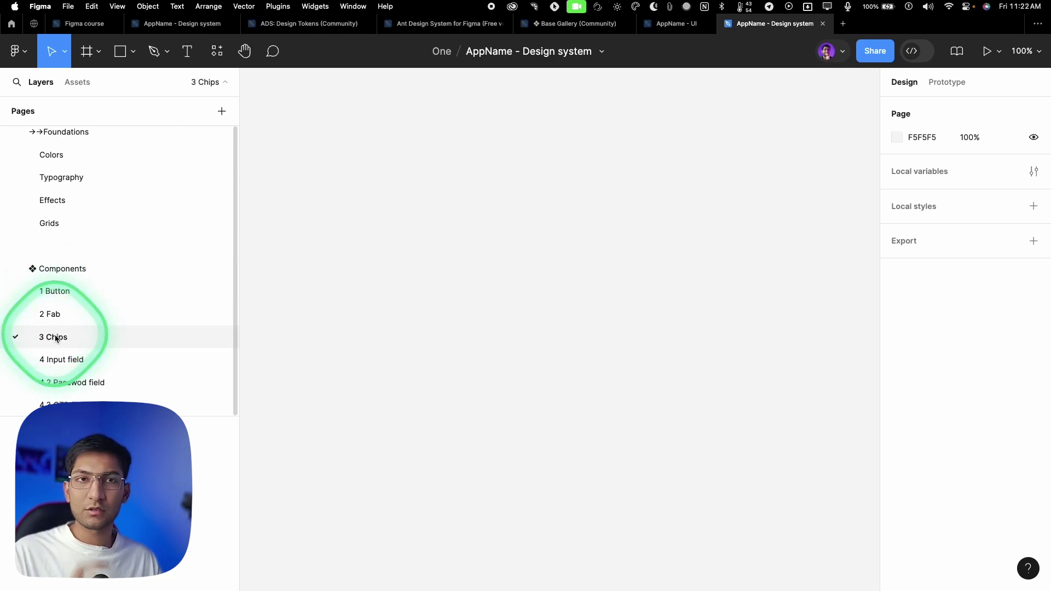
click(46, 292)
click(44, 318)
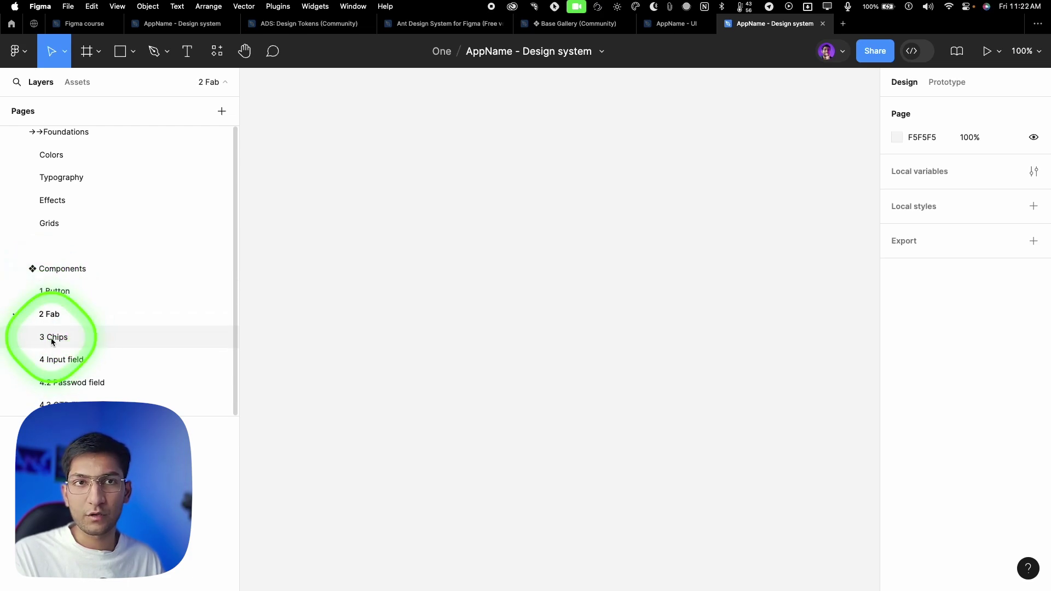
click(53, 337)
click(54, 405)
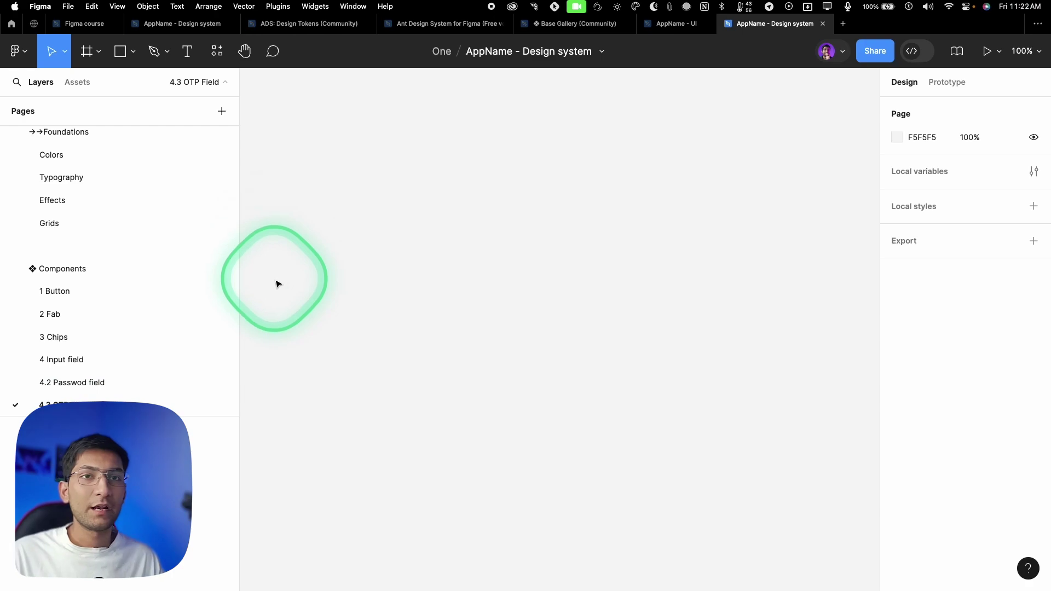
Switch to the existing AppName - Design system file and examine the BaseColors and SemanticColors frames on its Colors page.
click(180, 23)
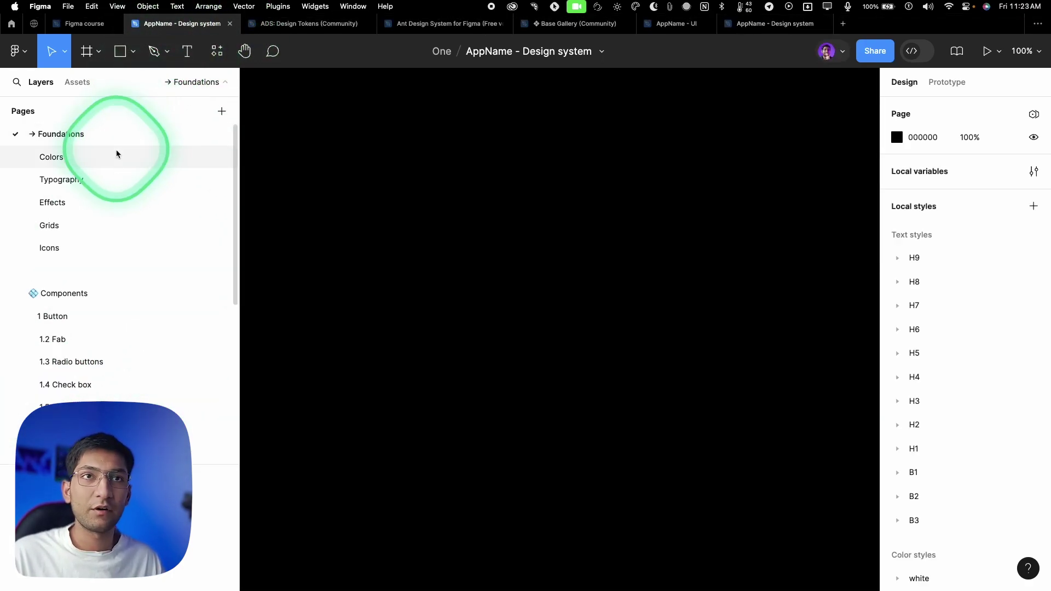
click(115, 156)
scroll(548, 197, up, 10)
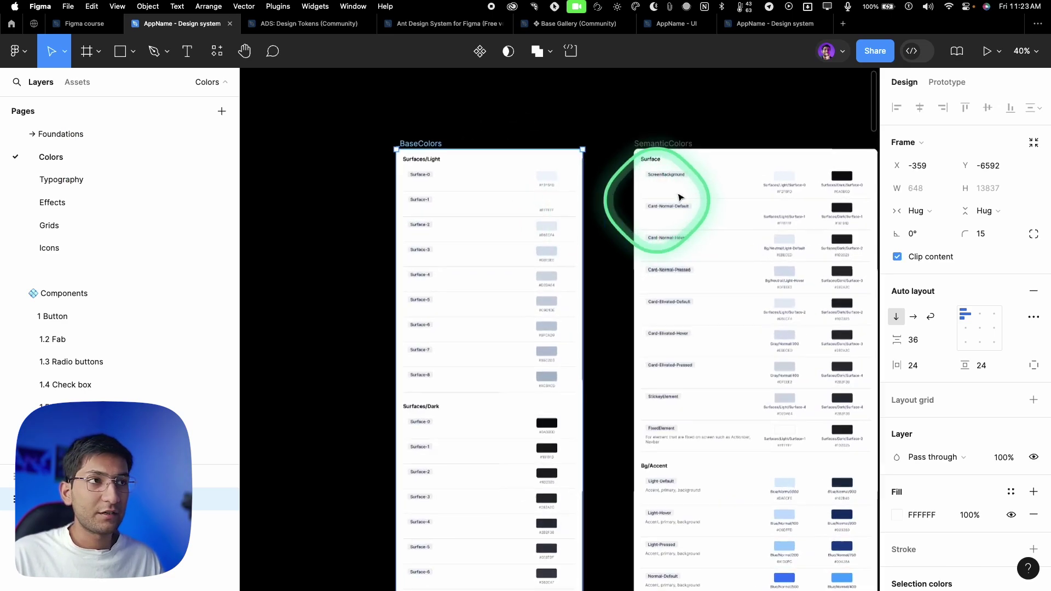
scroll(559, 181, down, 5)
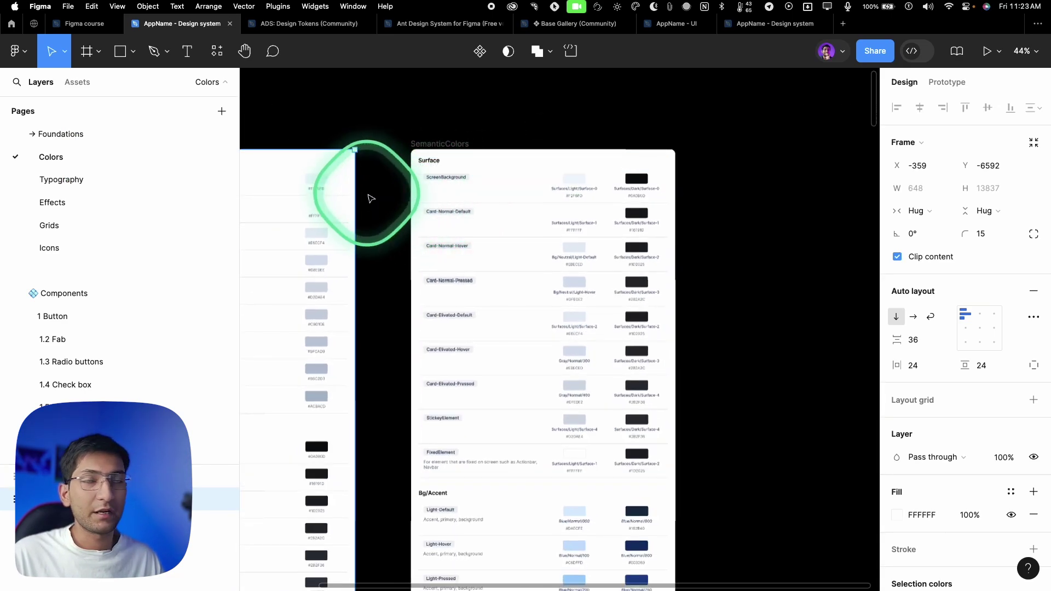
drag(398, 181, 430, 193)
click(795, 159)
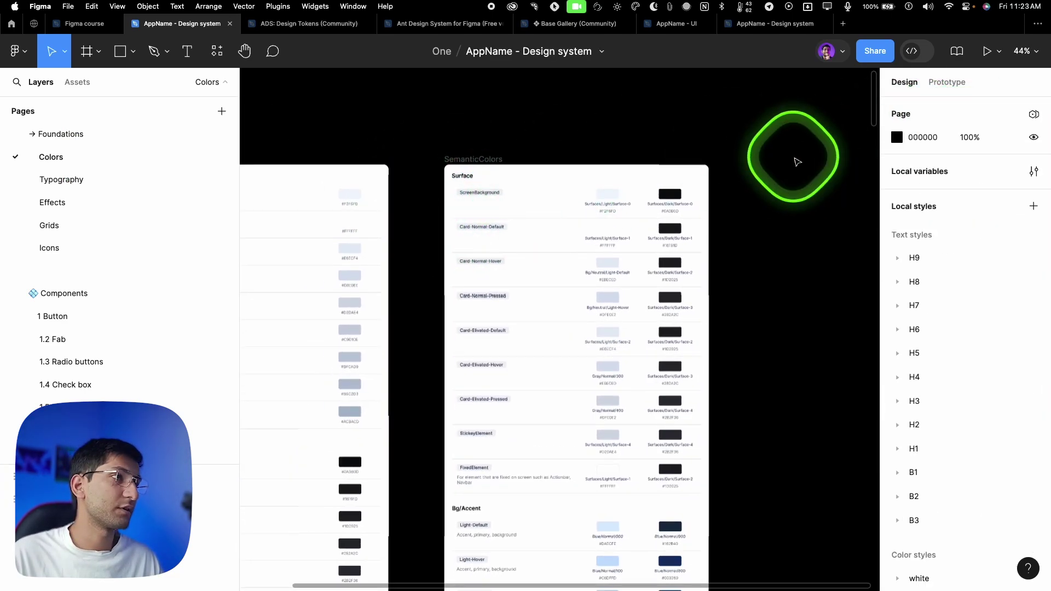
Open the file's local variables and browse the _BaseColors collection, returning to the SemanticColors collection.
click(1033, 172)
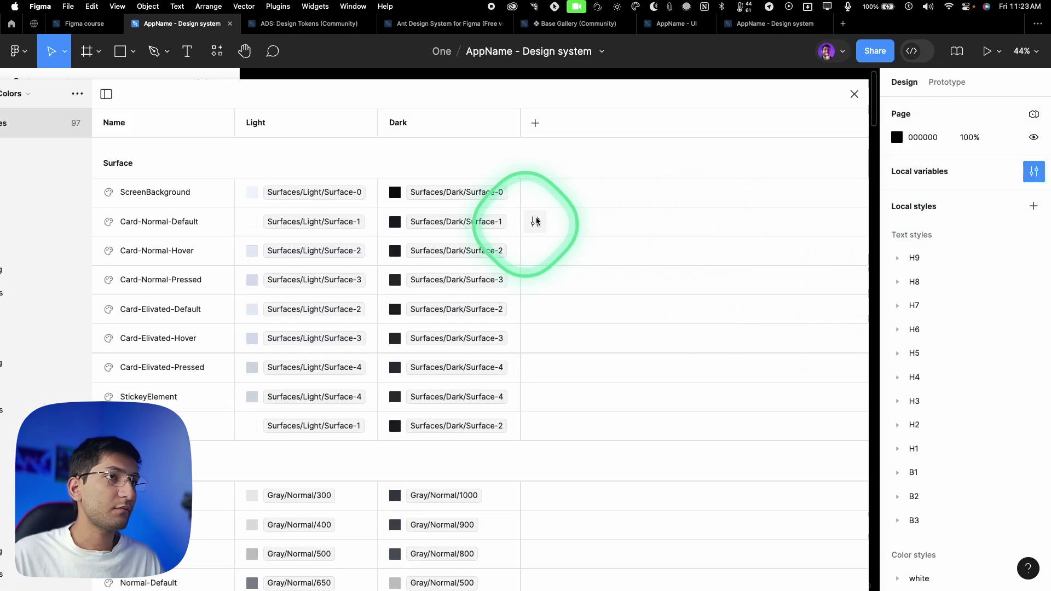
drag(235, 98, 581, 104)
click(279, 109)
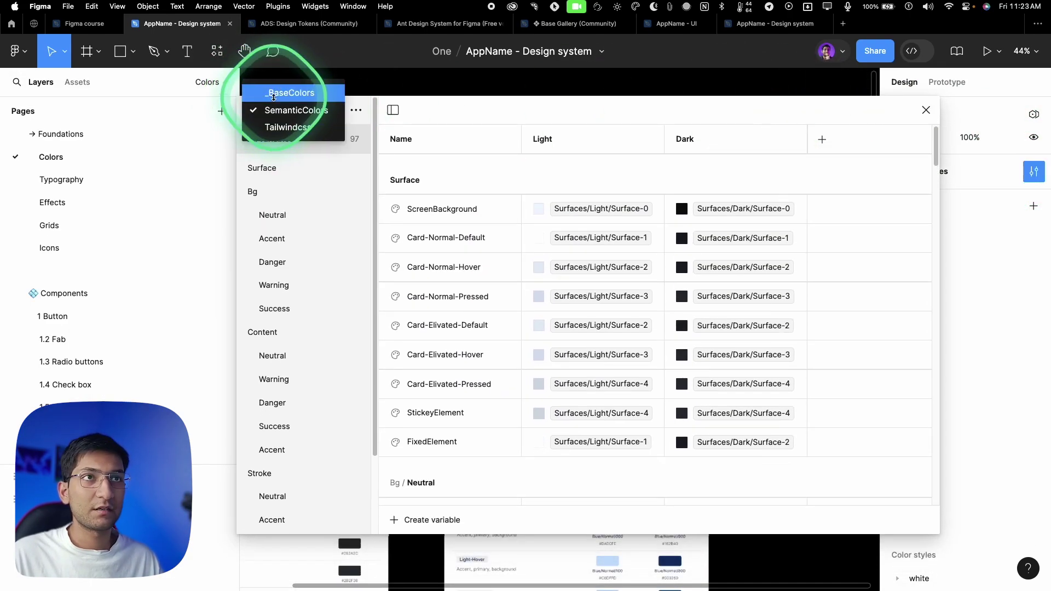
click(279, 94)
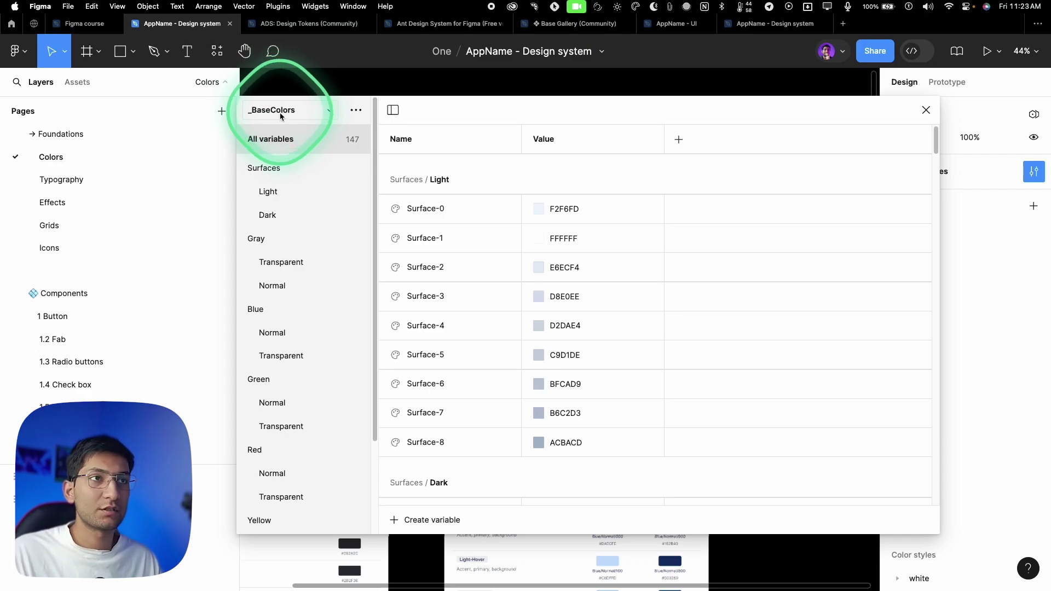
scroll(418, 223, down, 10)
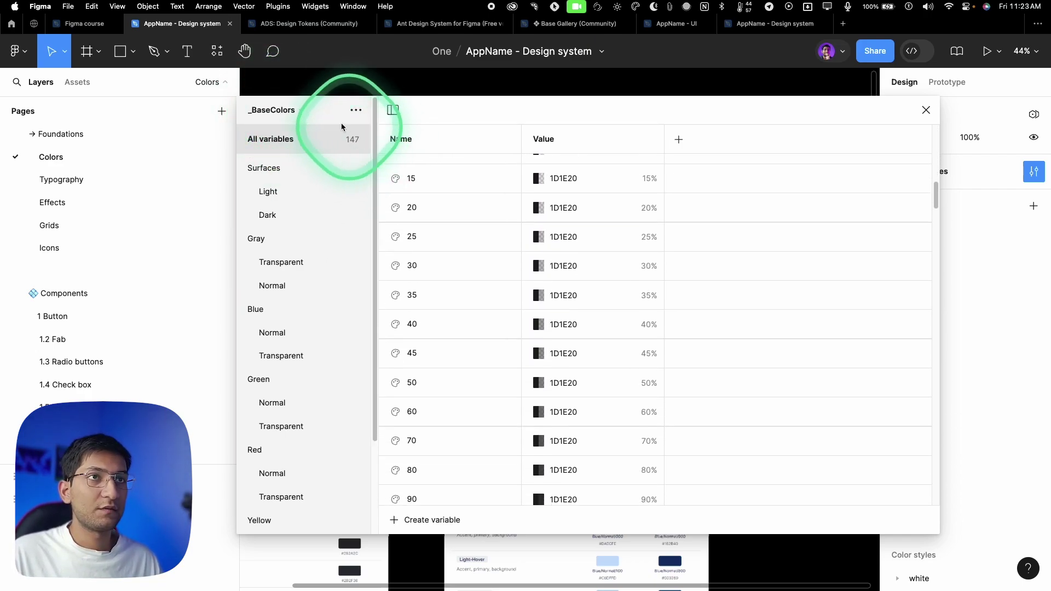
click(300, 110)
click(308, 127)
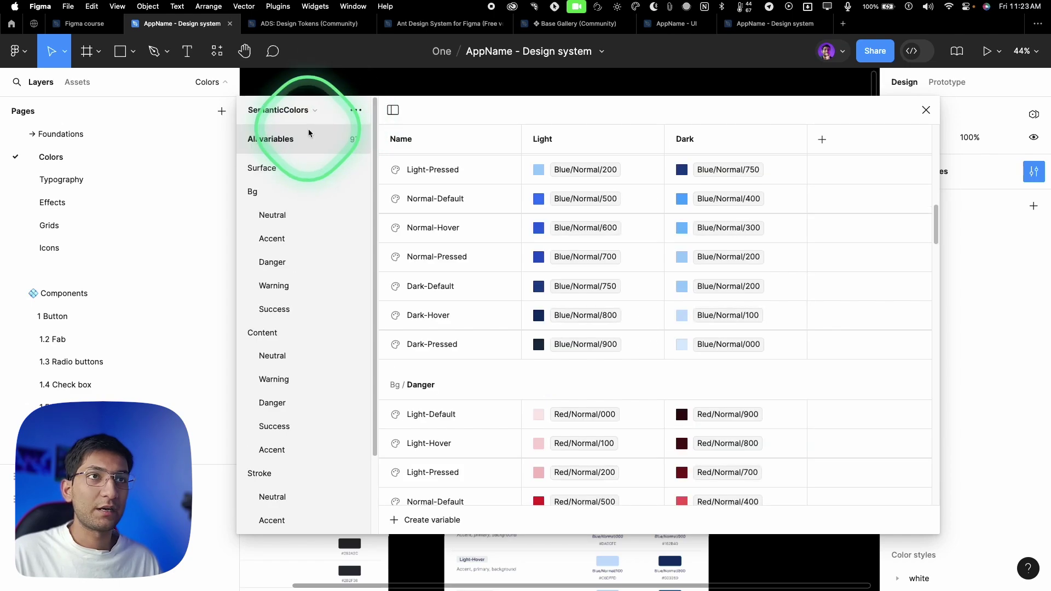
Examine the Surface group of SemanticColors, covering the screen background, normal and elevated card states, StickeyElement and FixedElement variables.
click(264, 168)
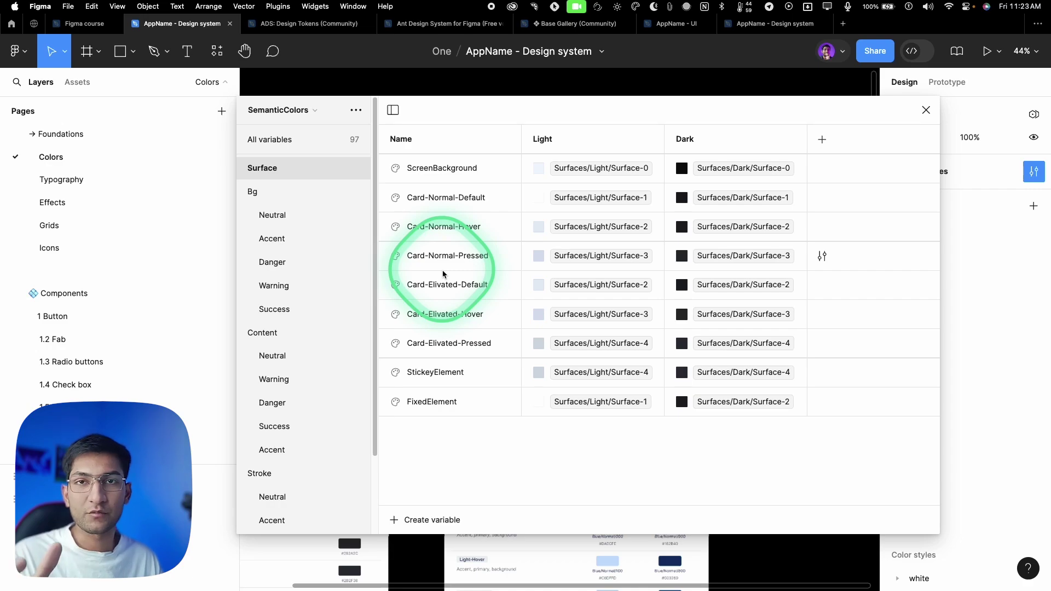
click(441, 171)
click(440, 204)
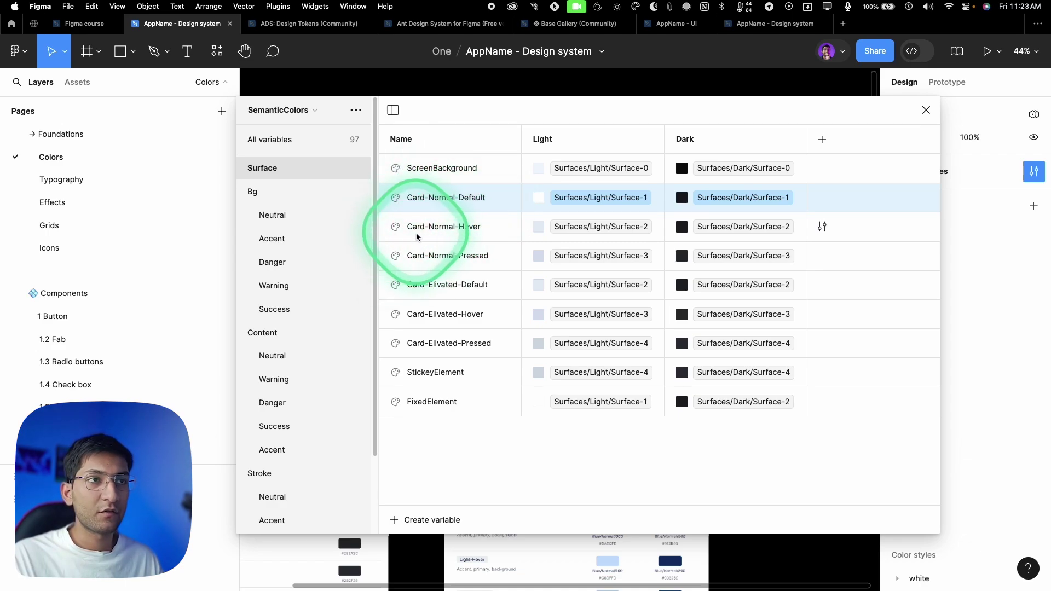
click(474, 232)
click(477, 290)
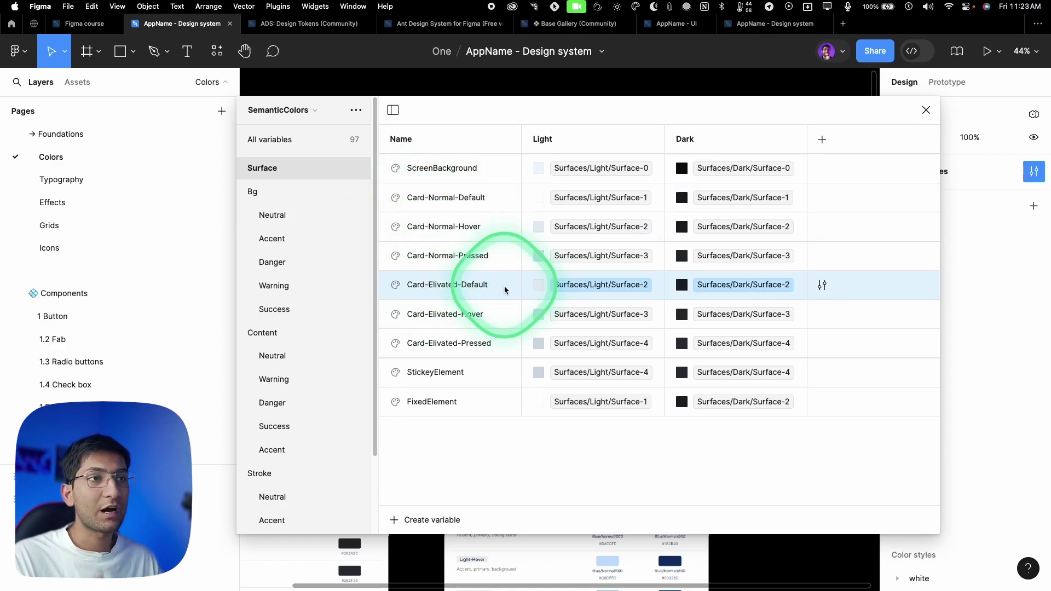
click(478, 319)
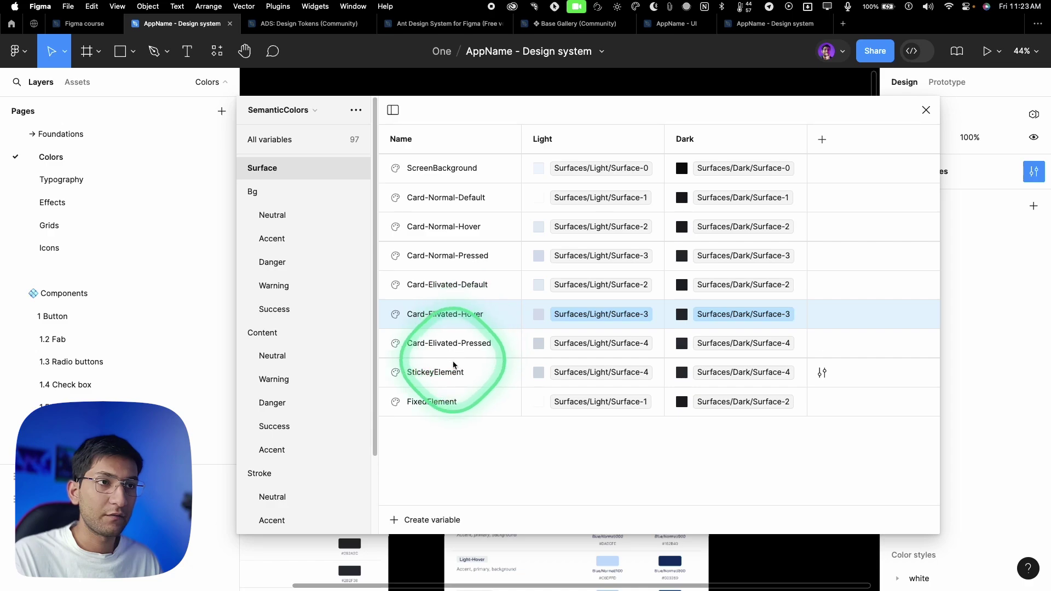
click(437, 373)
click(433, 403)
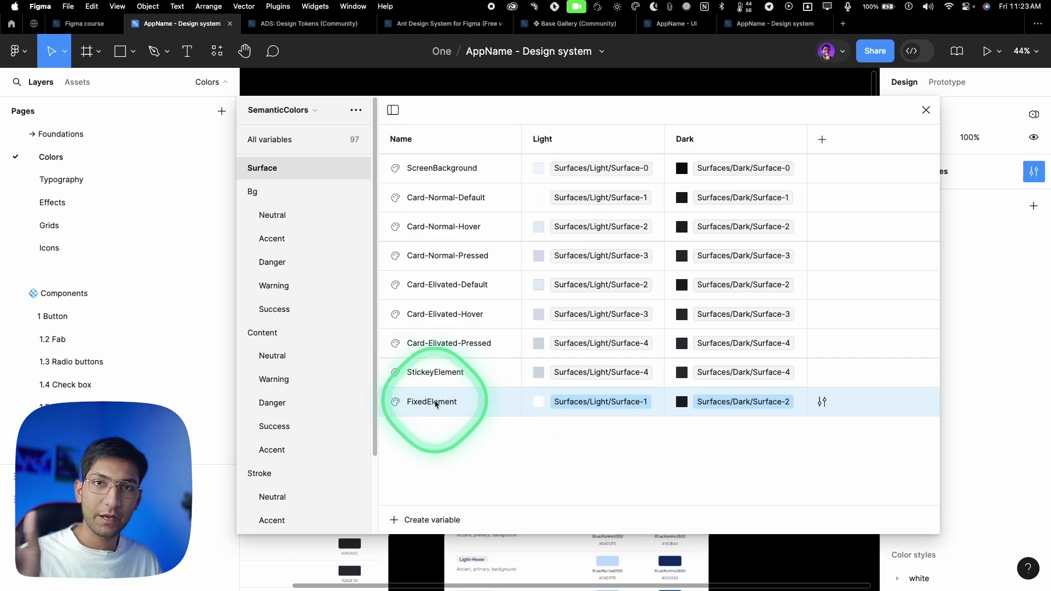
Review the Neutral, Accent, Danger, Warning and Success subgroups of Bg, plus the variables in the Content group.
click(300, 214)
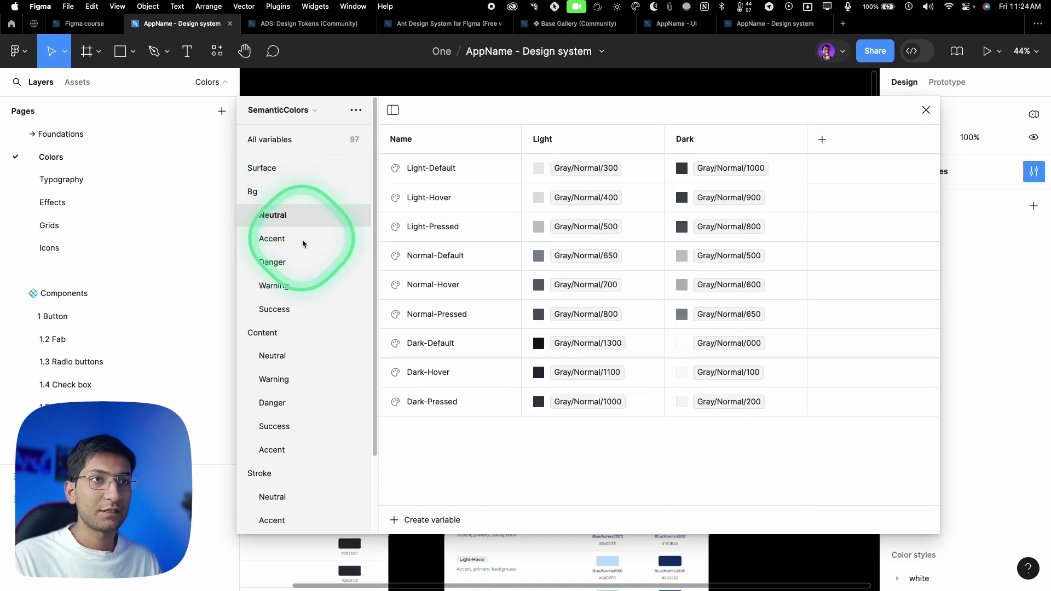
click(301, 239)
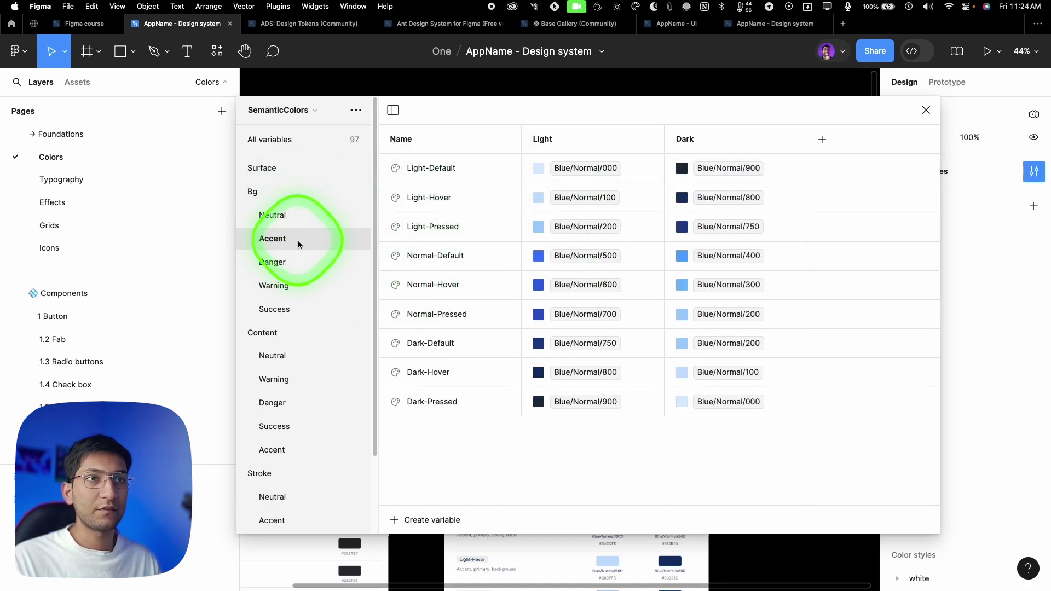
click(279, 263)
click(281, 286)
click(281, 311)
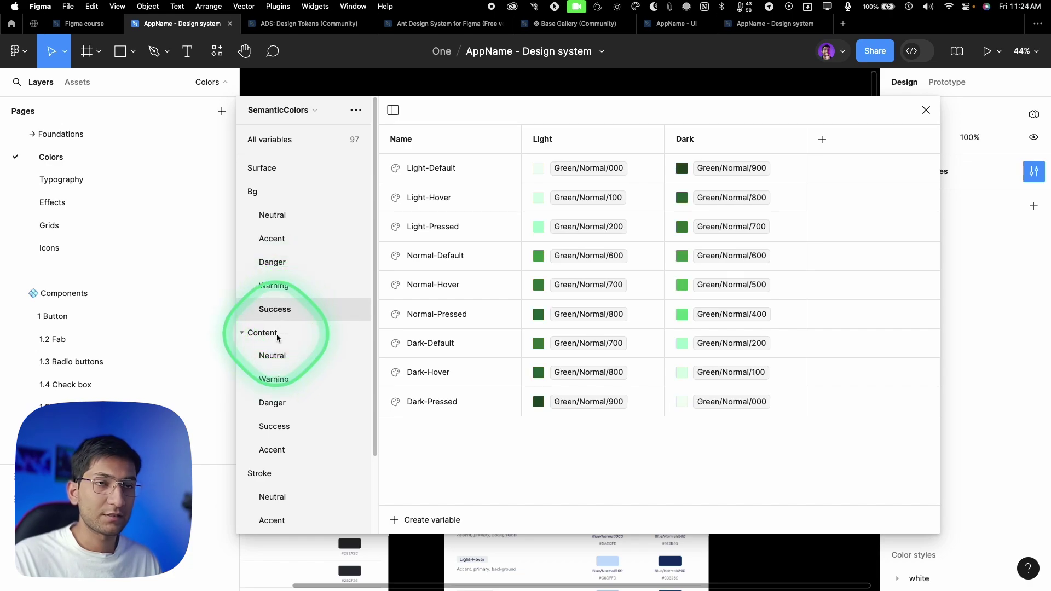
click(277, 334)
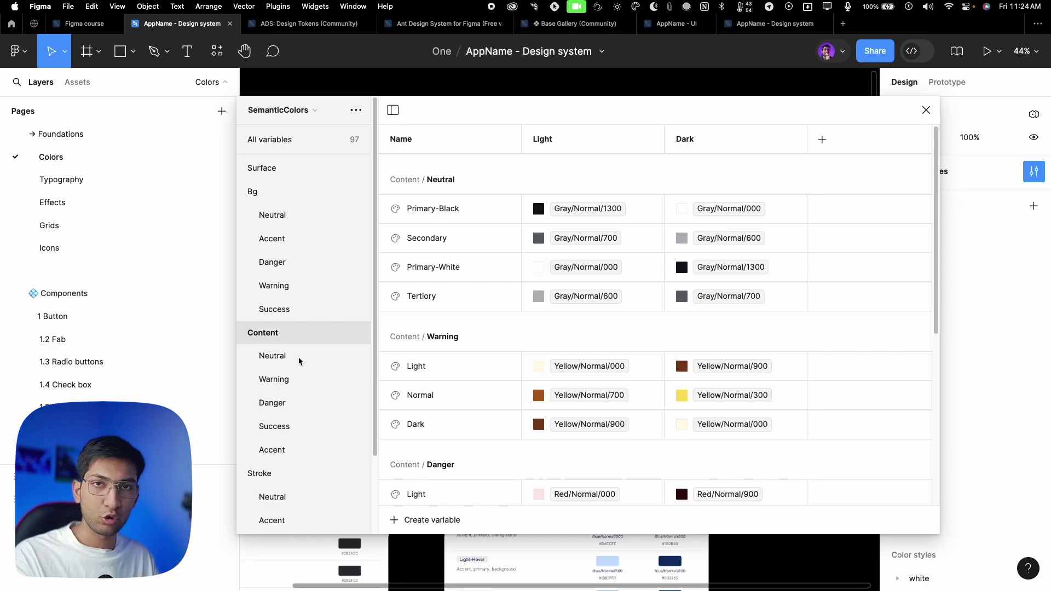
Collapse the Bg and Content groups in SemanticColors and compare the Bg, Content and Stroke variables.
click(255, 192)
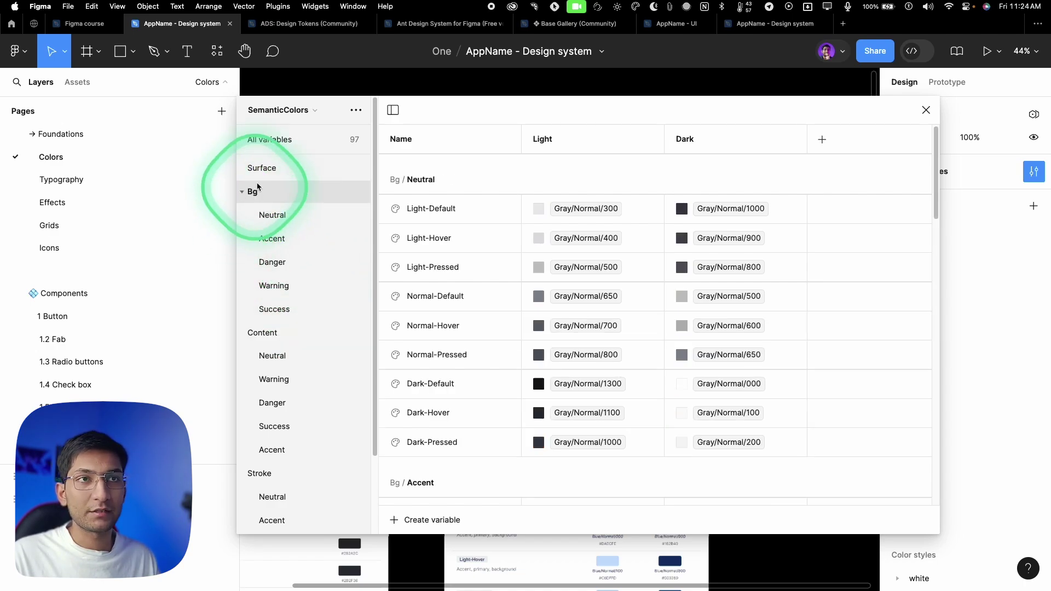
click(242, 332)
click(242, 192)
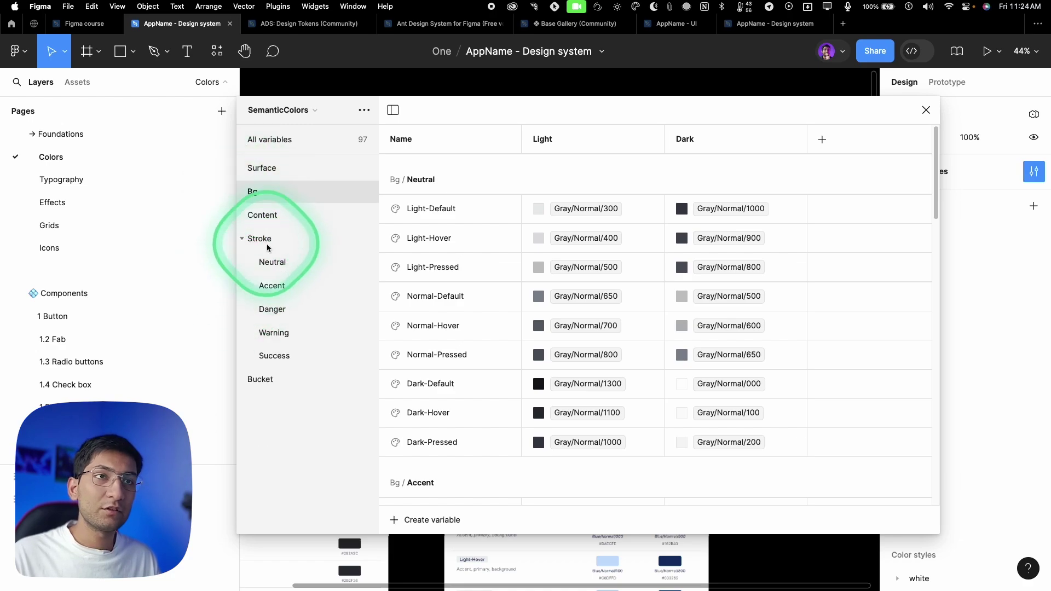
click(268, 239)
click(268, 193)
click(269, 215)
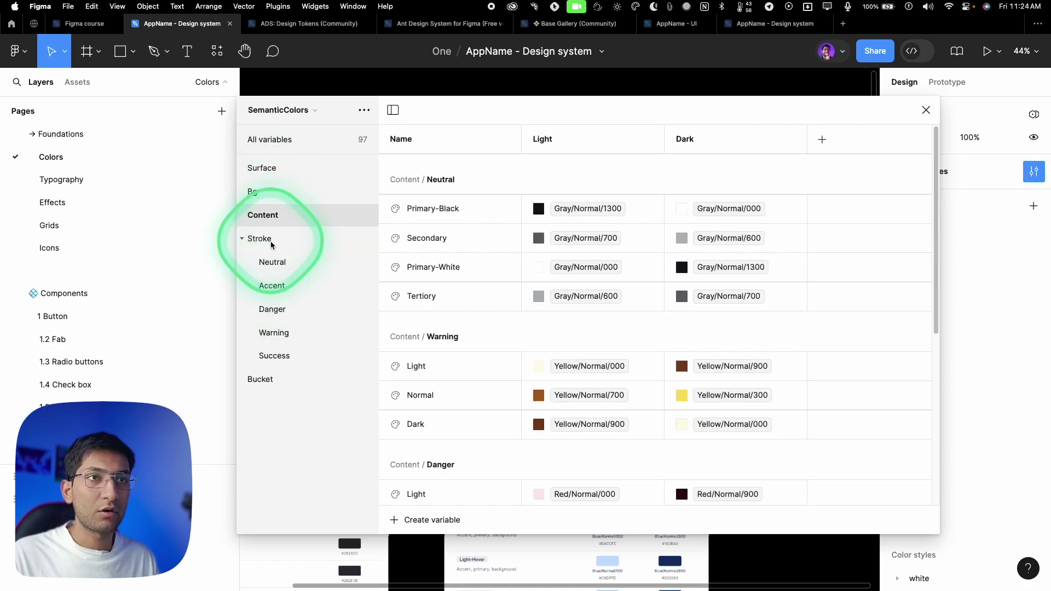
click(262, 239)
Examine the Bucket group's gradient, invertable and non-invertable black and white variables in light and dark modes.
click(262, 380)
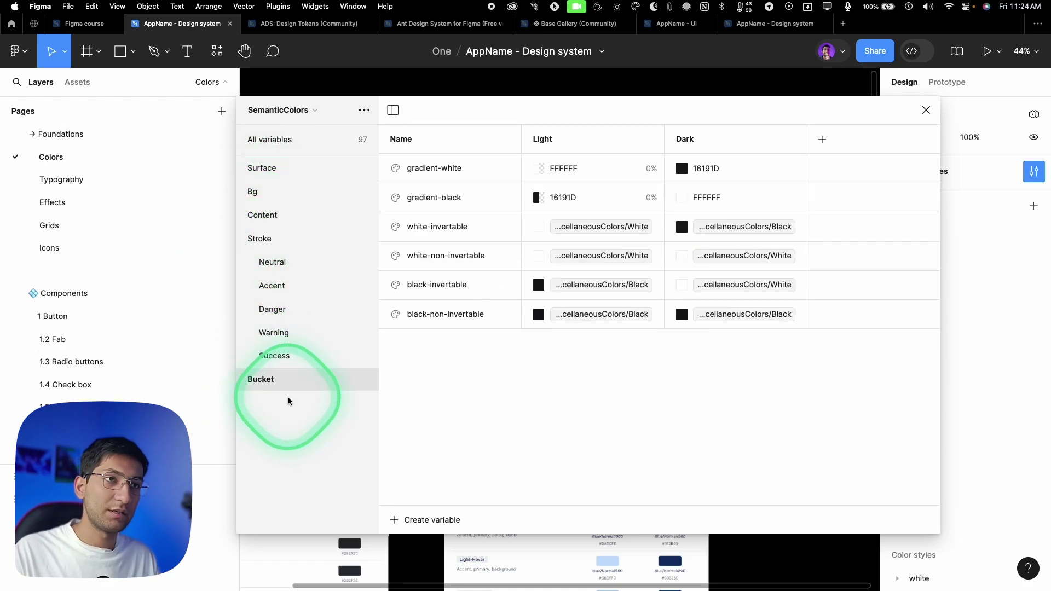
click(423, 236)
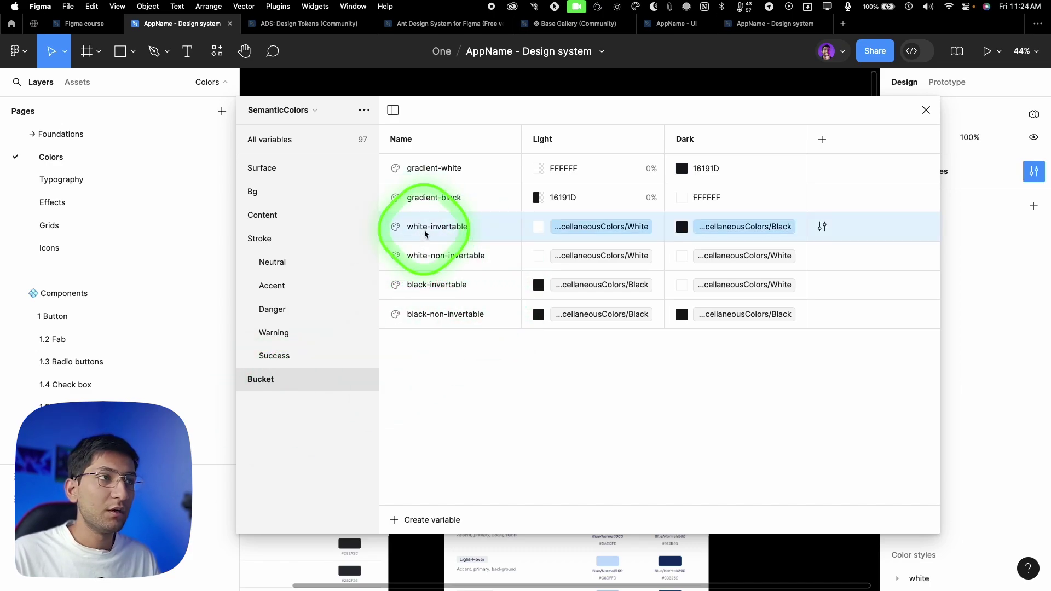
click(434, 265)
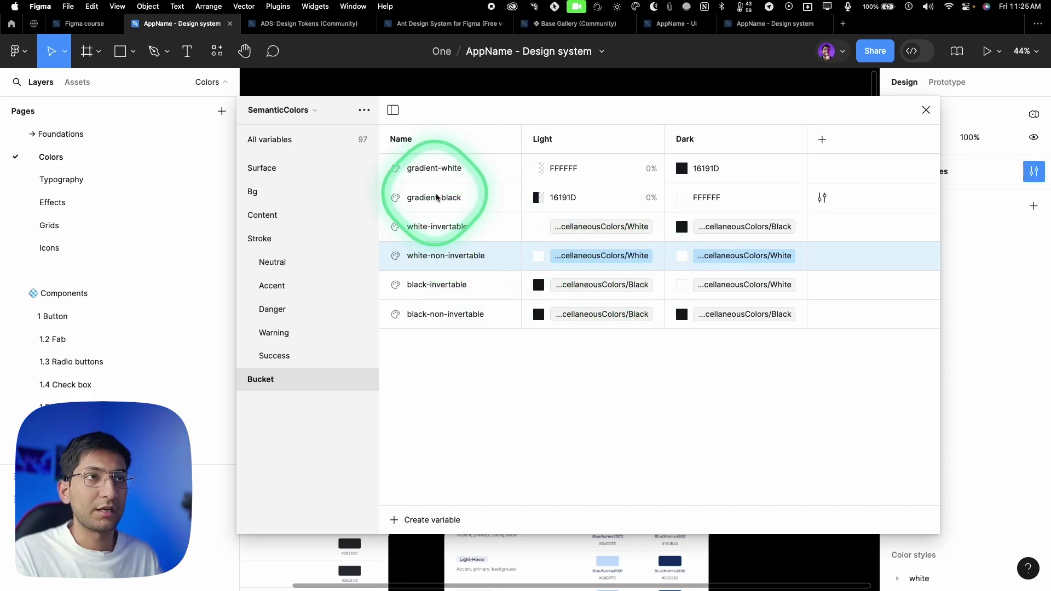
click(438, 168)
click(437, 198)
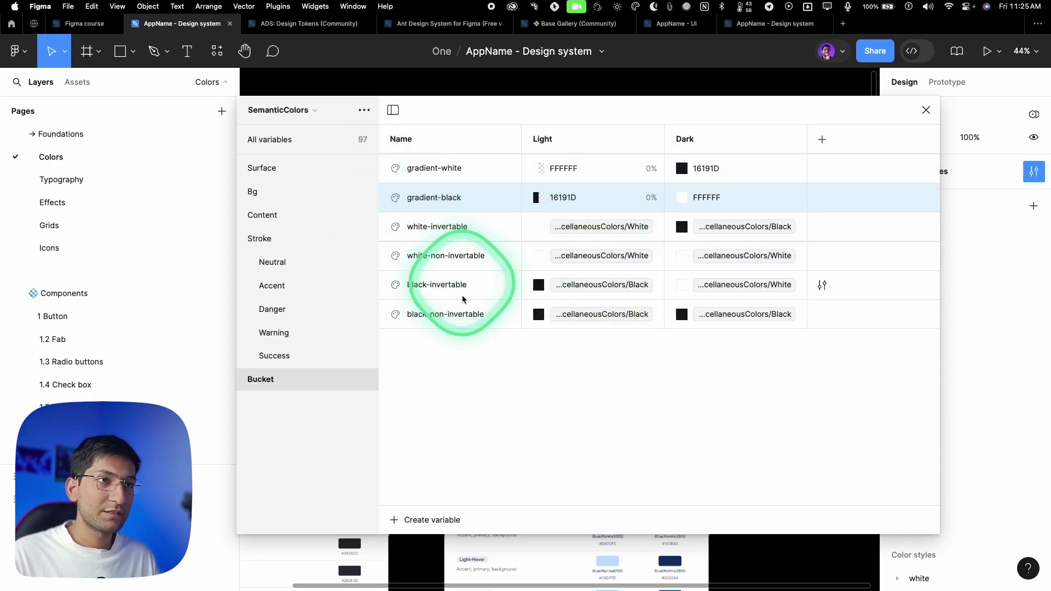
click(441, 320)
click(435, 328)
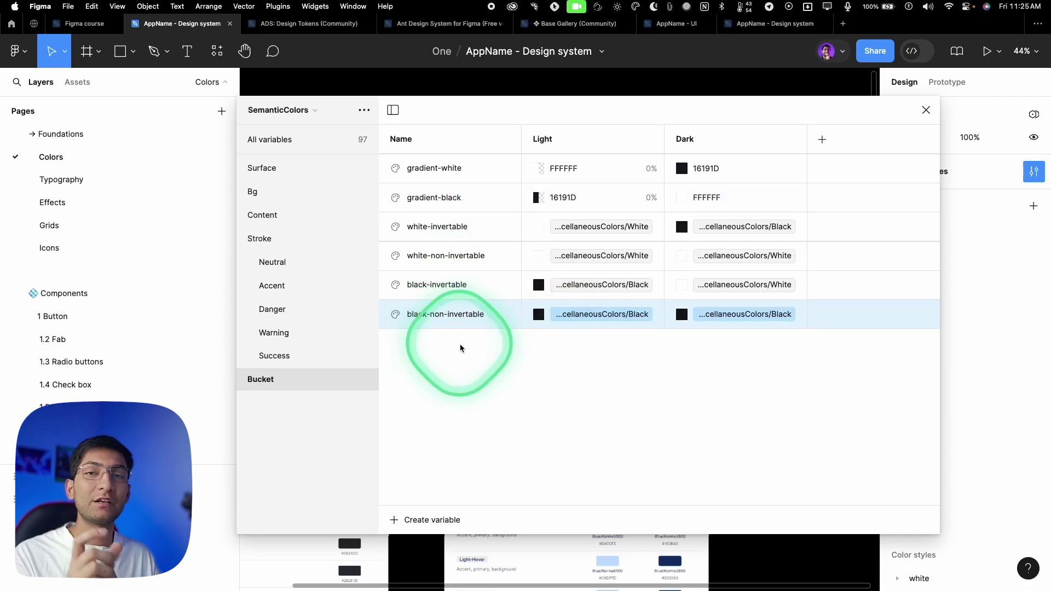
click(460, 284)
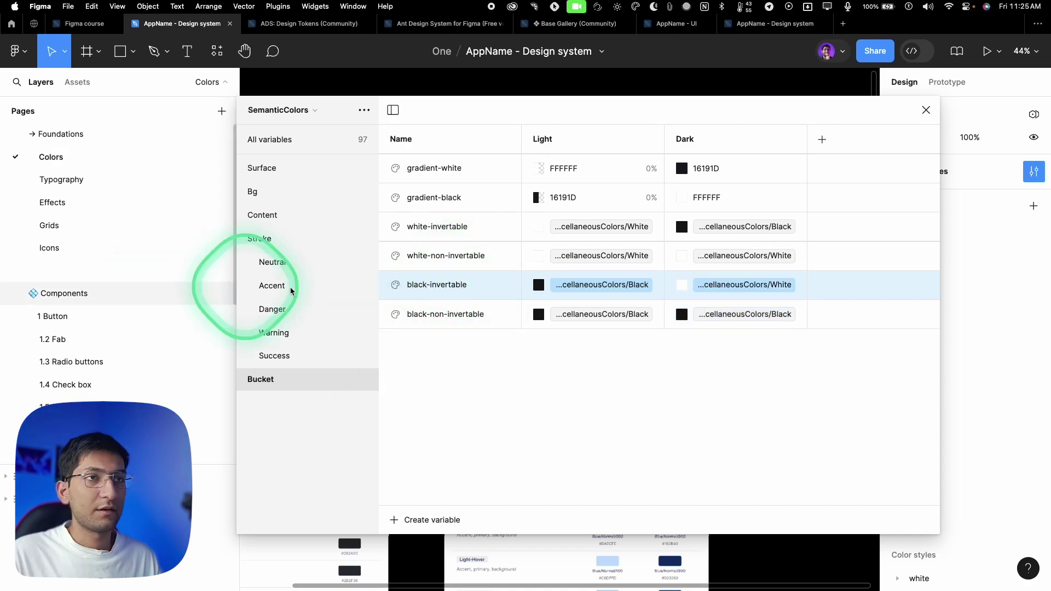
Close the variables and examine the B3 text style rows at the bottom of the Typography page's table.
click(925, 110)
click(159, 178)
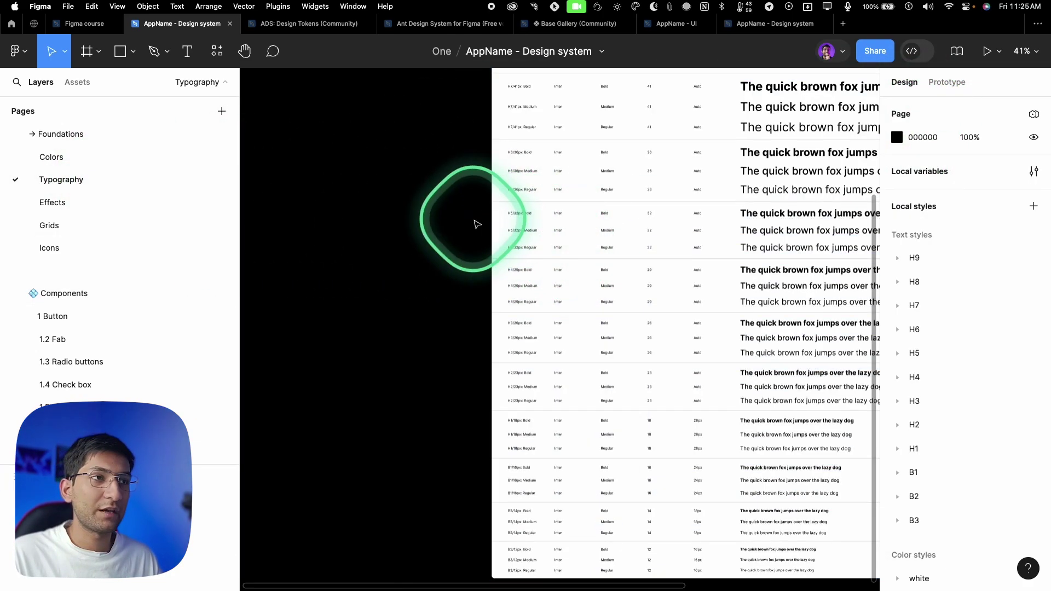
ctrl+scroll(617, 347, up, 10)
ctrl+scroll(524, 392, up, 6)
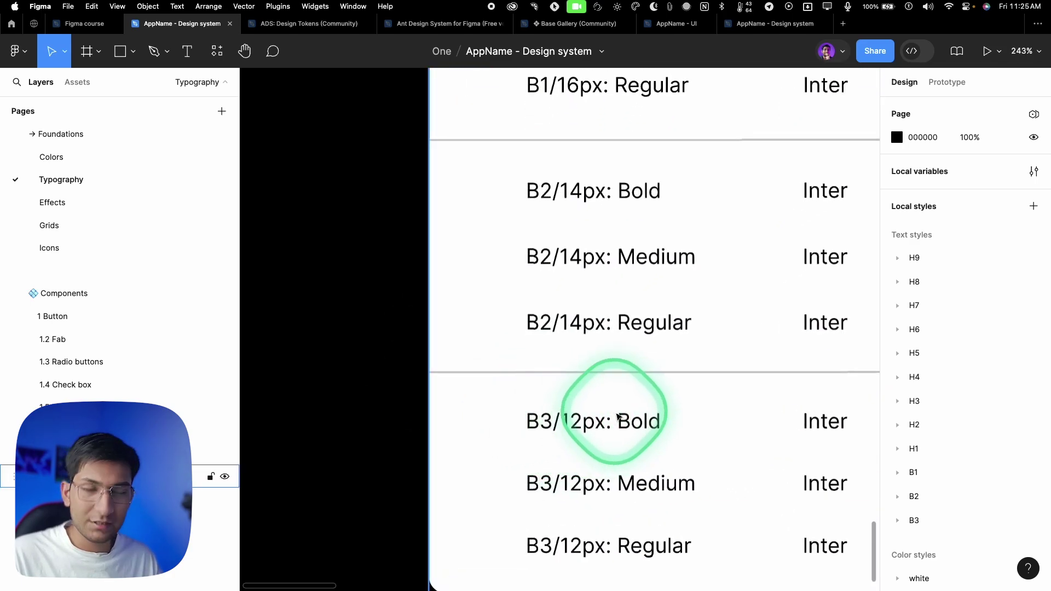
scroll(505, 403, down, 4)
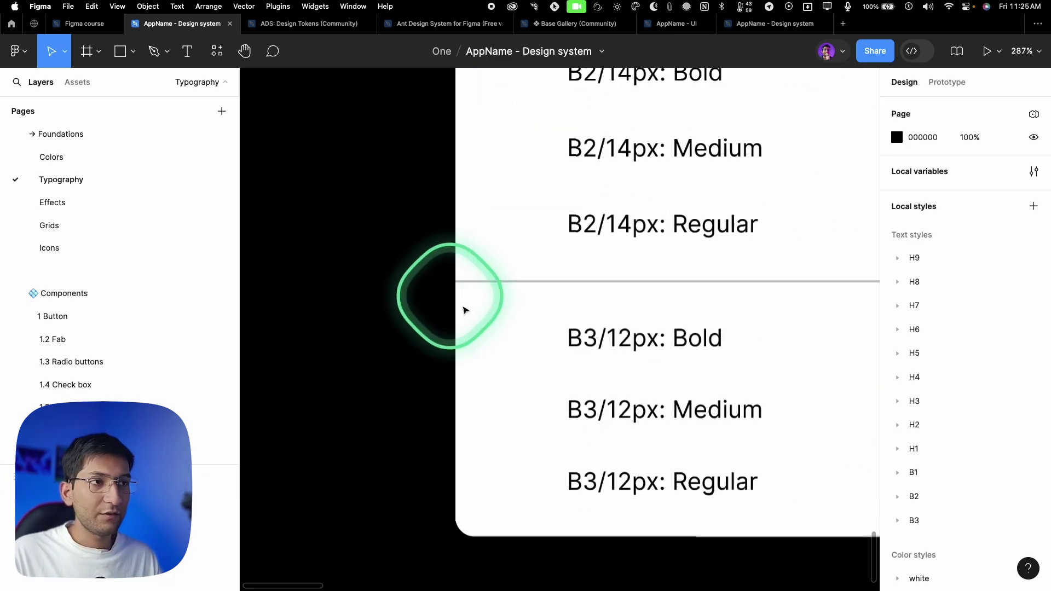
scroll(505, 365, down, 2)
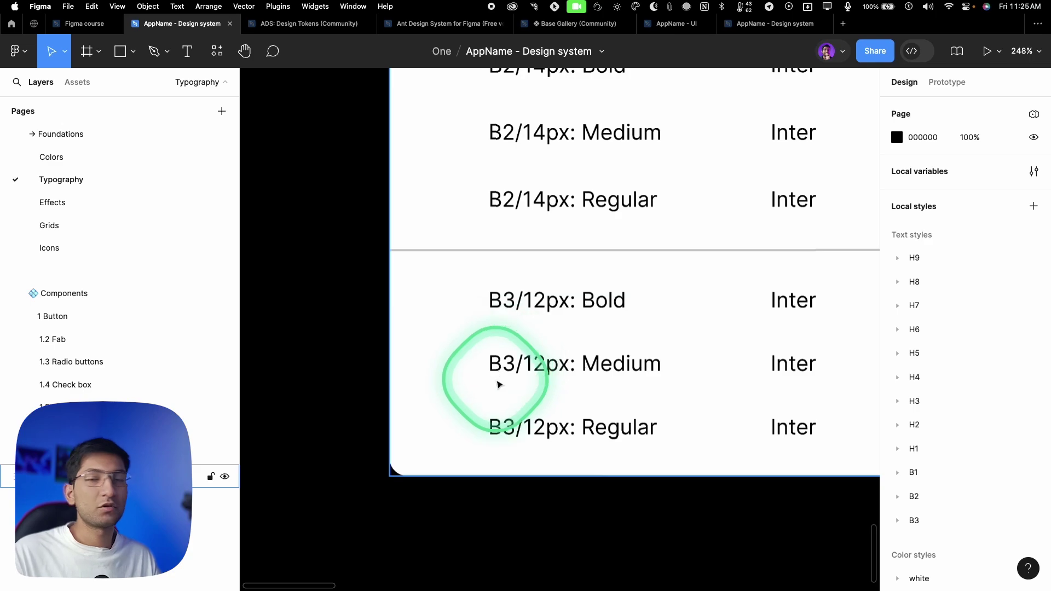
click(498, 367)
ctrl+scroll(566, 375, down, 3)
ctrl+scroll(567, 375, down, 3)
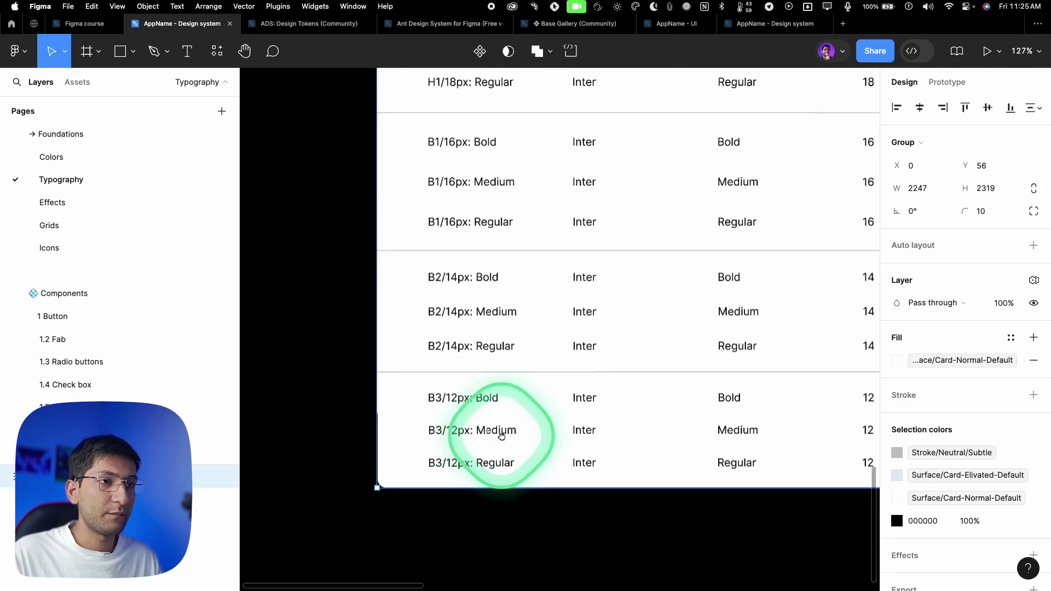
double_click(443, 437)
click(432, 414)
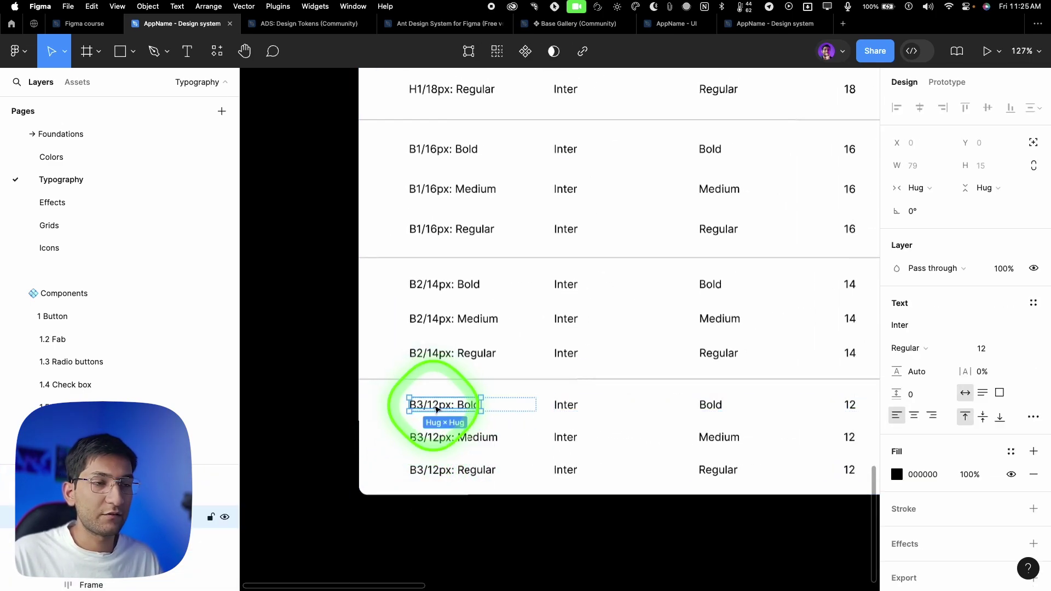
Review the naming of the remaining text styles in the Typography table, from B2 up through the H9 heading.
scroll(424, 378, up, 2)
click(419, 333)
click(433, 202)
scroll(425, 235, up, 3)
click(433, 268)
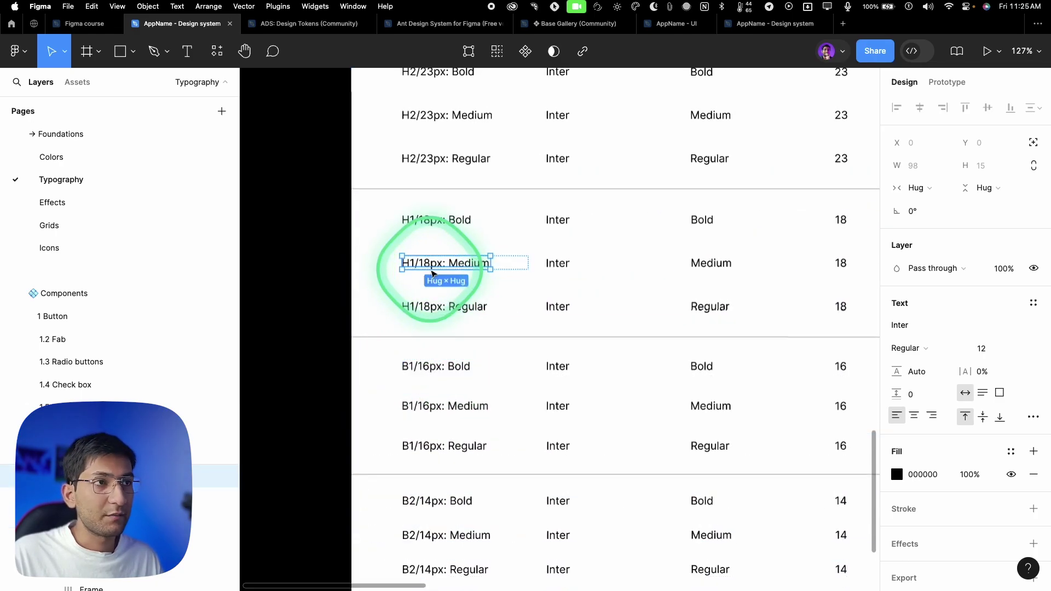
ctrl+scroll(435, 264, down, 5)
click(301, 235)
scroll(328, 373, up, 4)
scroll(394, 329, up, 10)
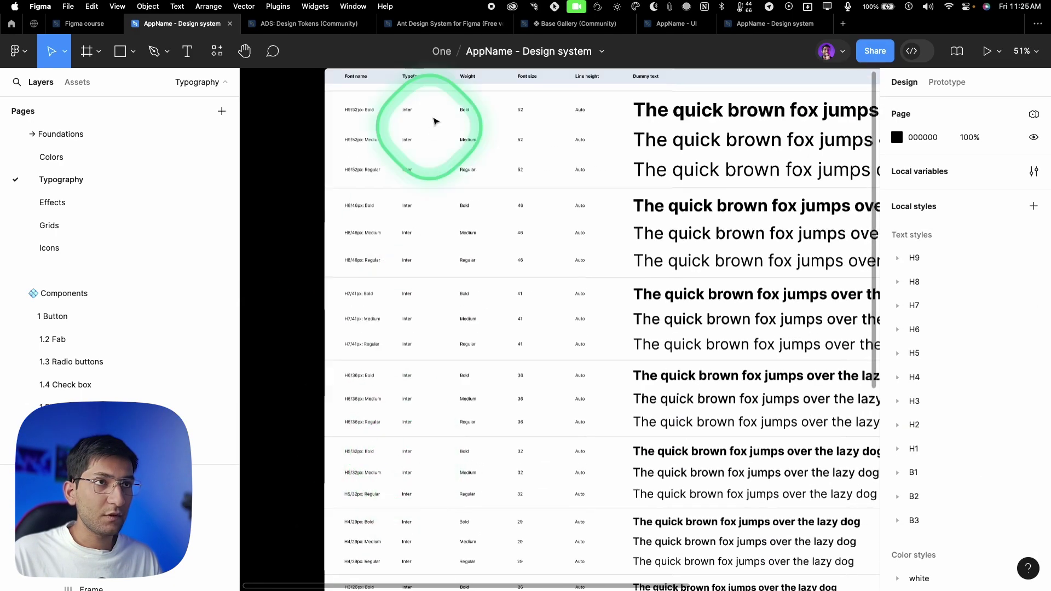
Inspect the Typography table's header columns, including Font name, Typeface and Weight.
ctrl+scroll(331, 345, up, 5)
click(327, 321)
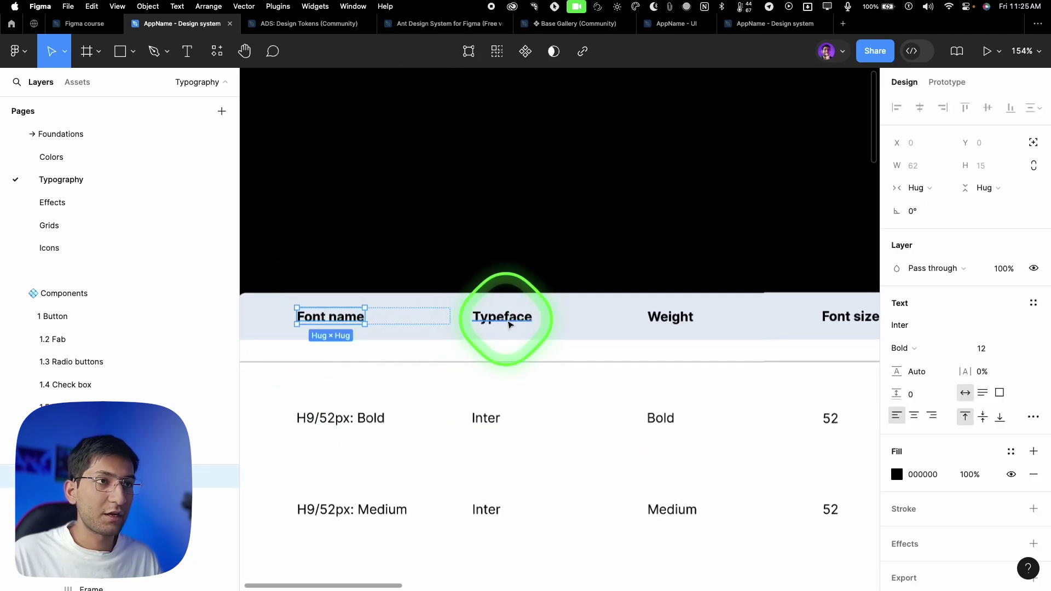
click(681, 315)
ctrl+scroll(746, 277, down, 4)
ctrl+scroll(441, 214, down, 1)
click(441, 215)
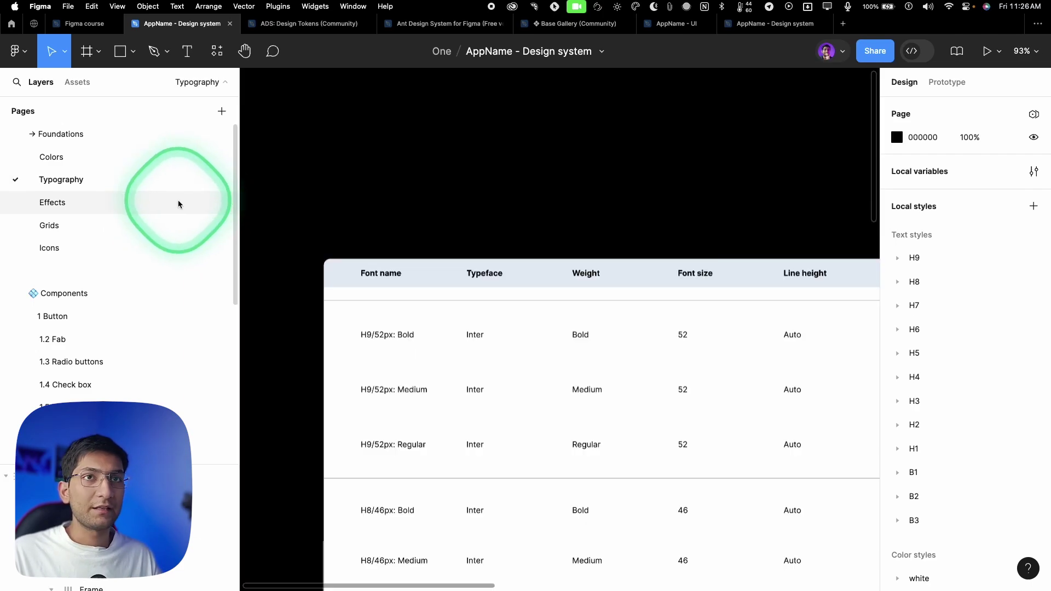
Check the contents of the Effects and Icons pages under Foundations.
click(135, 210)
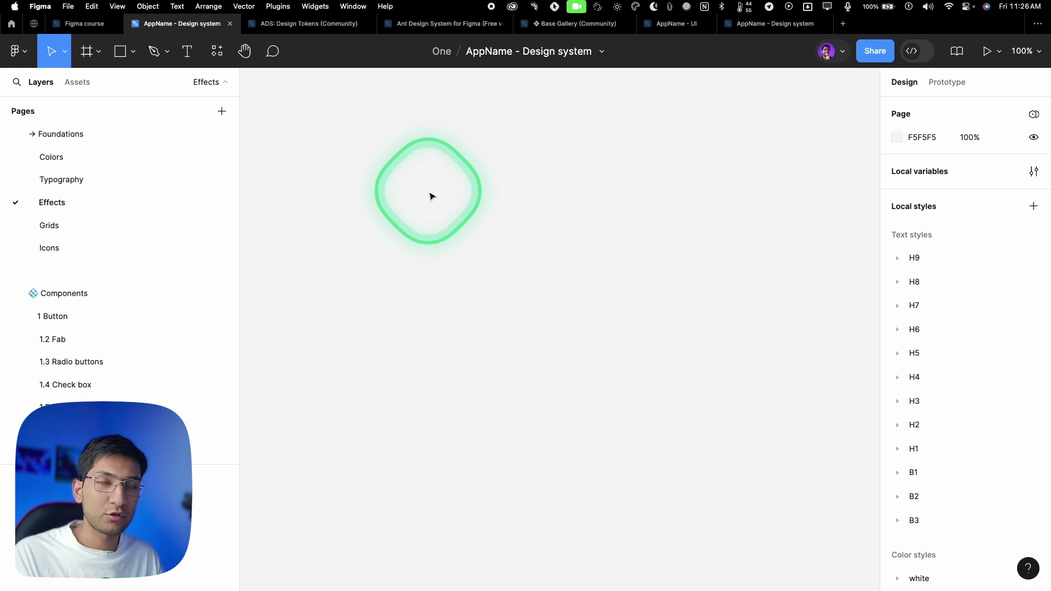
click(138, 244)
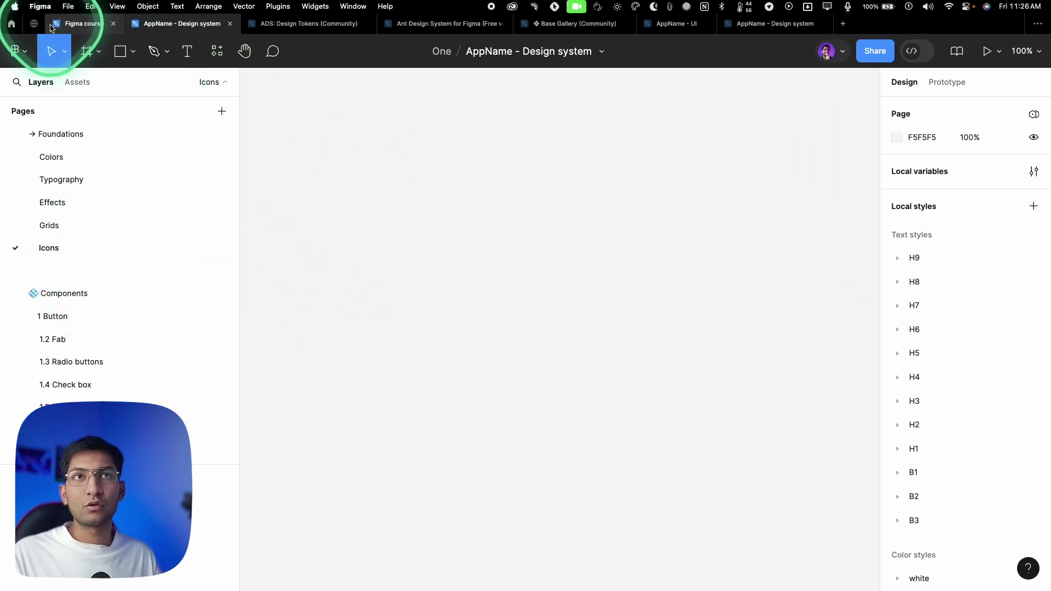
Search the Figma Community for material design icons and open the Material Design Icons file's page.
click(34, 23)
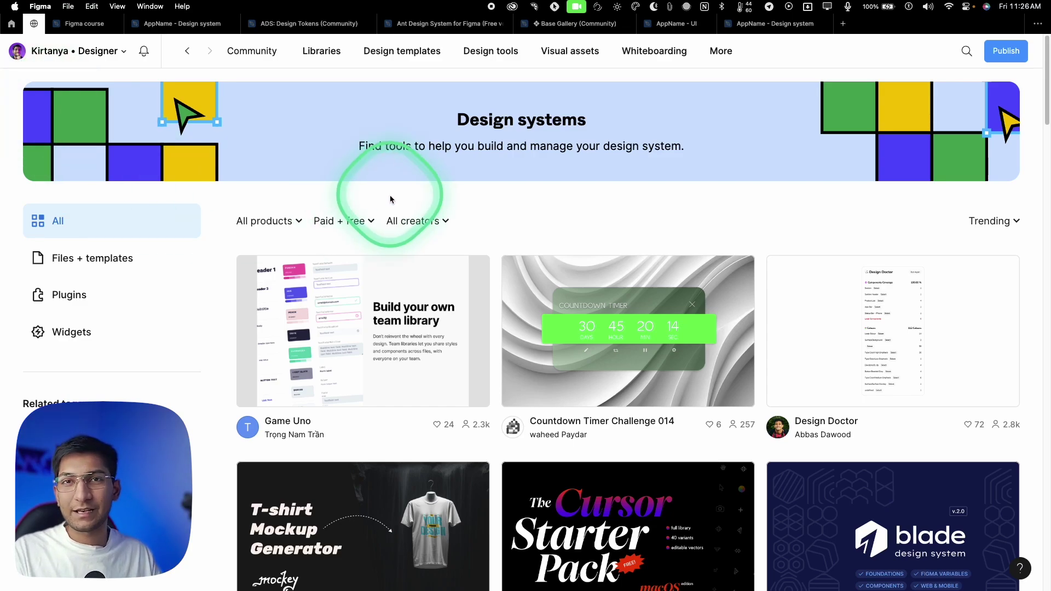
click(965, 51)
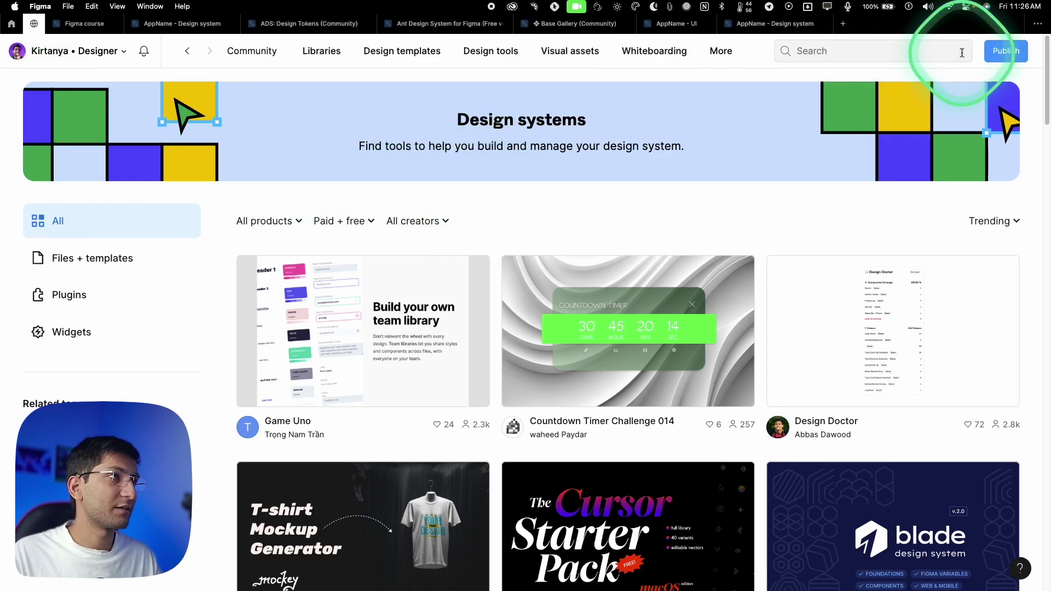
click(962, 53)
text(amterial deisng )
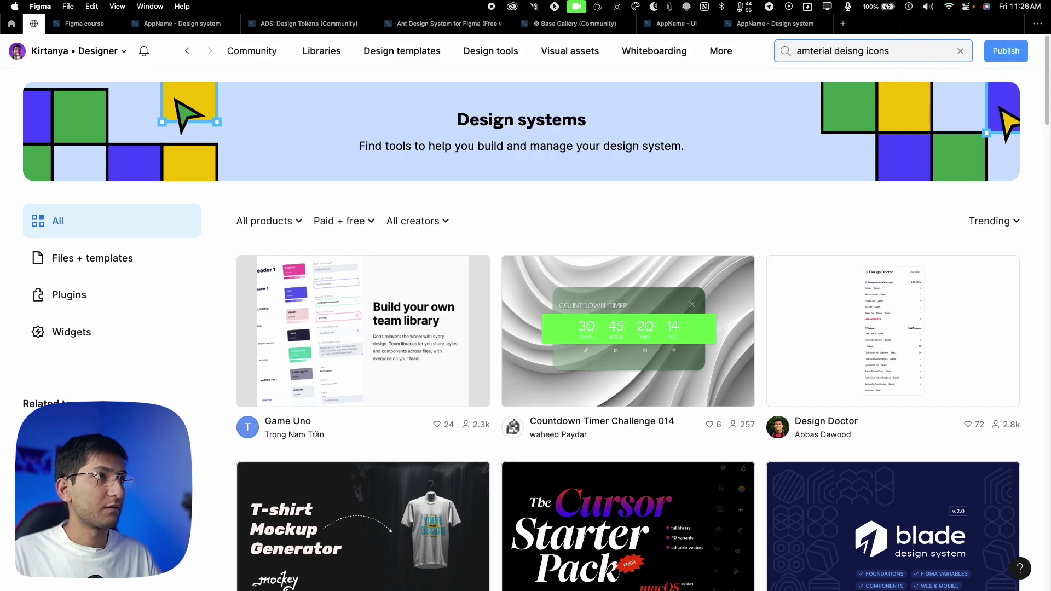
text(icons)
key(Return)
click(849, 265)
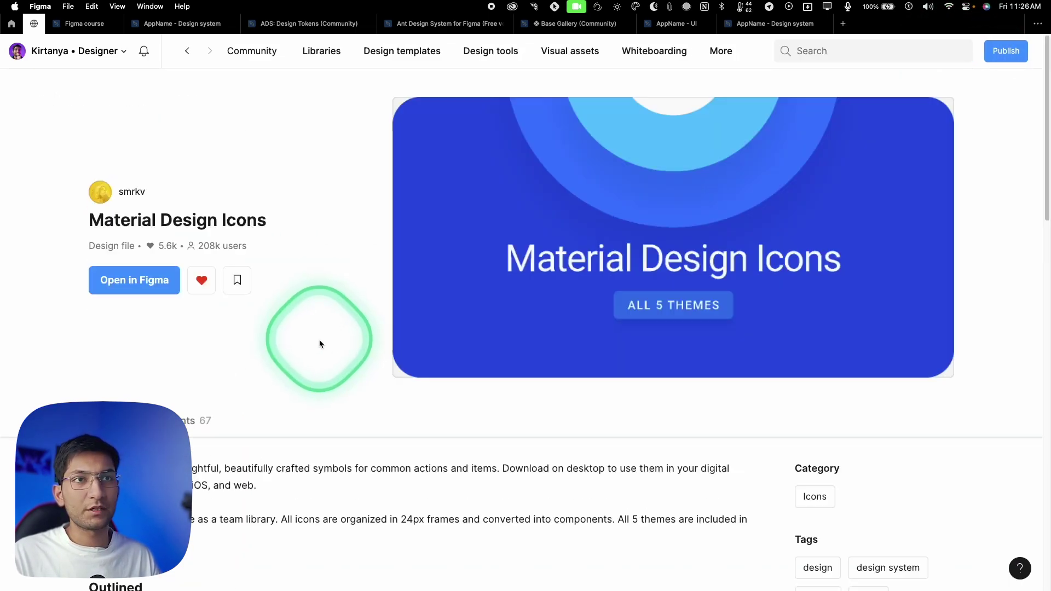
Return to the AppName - Design system file and view its Icons and Grids pages.
click(148, 24)
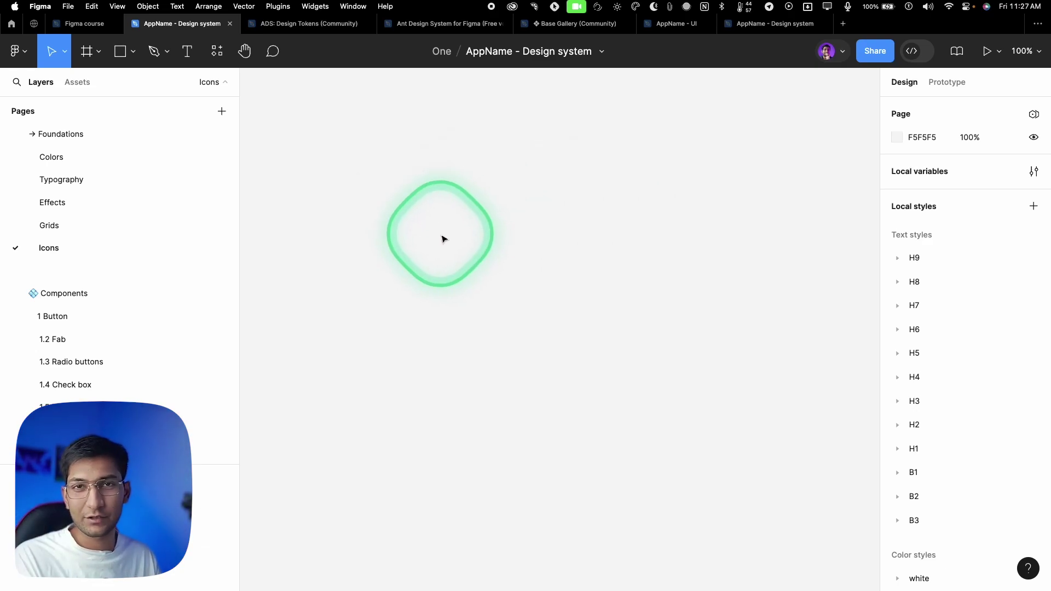
click(193, 228)
click(186, 247)
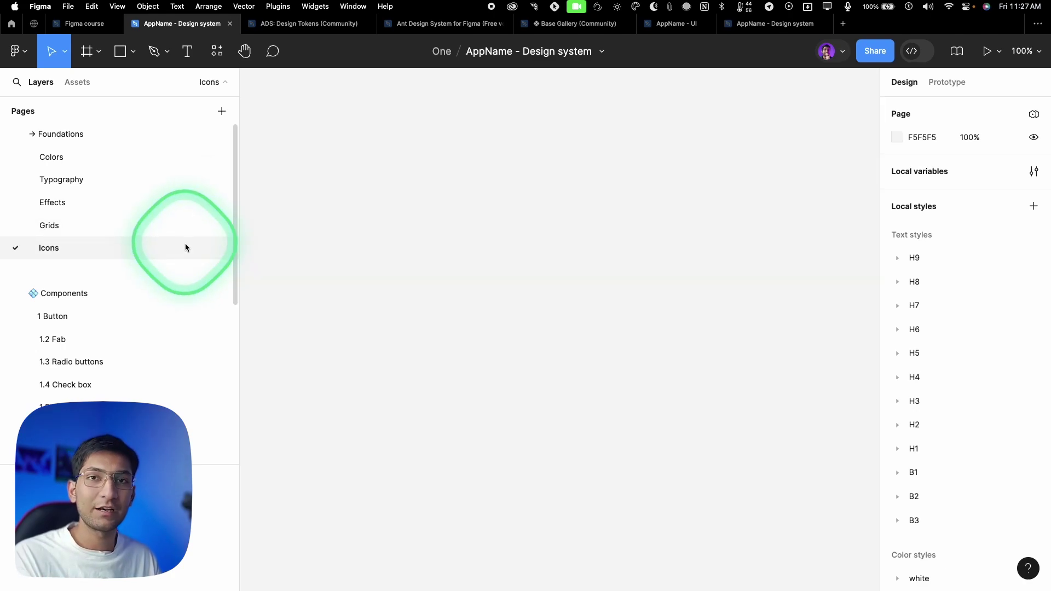
click(183, 225)
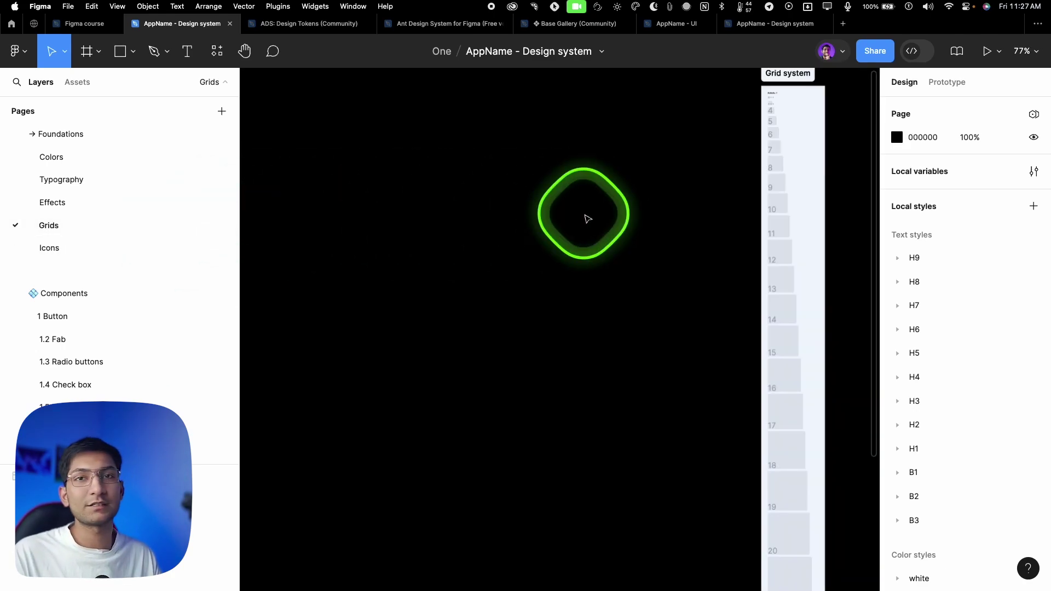
Look through the Components section's pages in order, from 1 Button and its numbered sub-pages to 2 FAB.
click(138, 293)
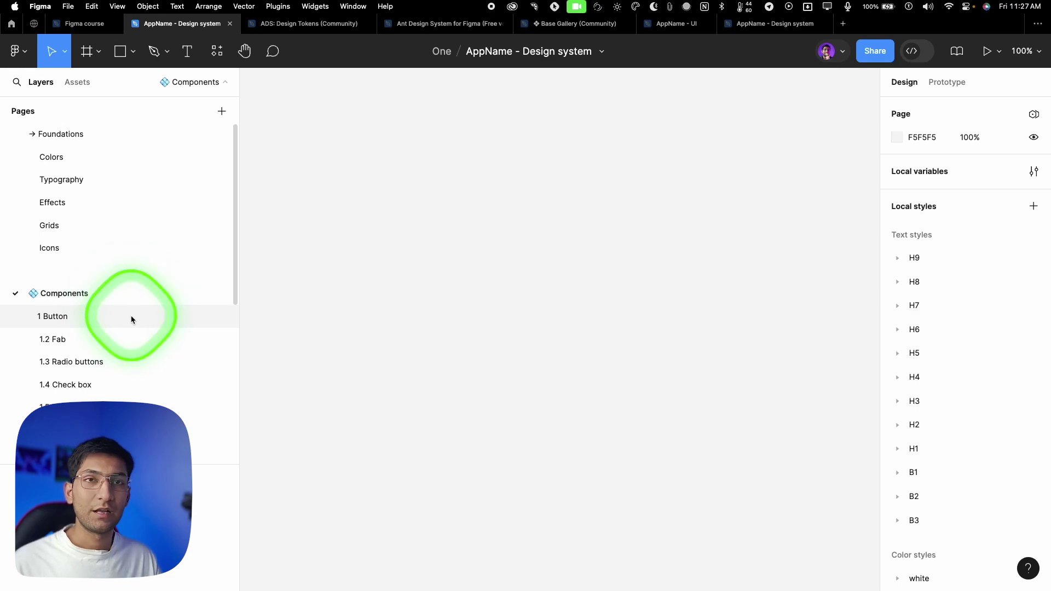
click(131, 319)
click(124, 341)
click(125, 362)
click(116, 385)
click(116, 407)
scroll(115, 389, down, 2)
click(115, 385)
scroll(115, 377, down, 2)
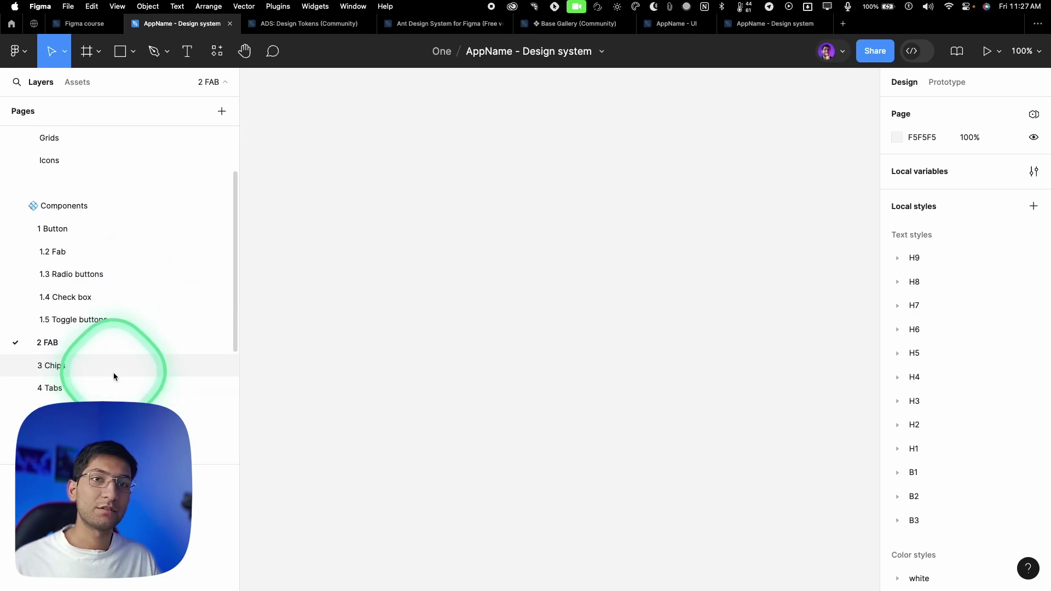
View the 3 Chips, 4 Tabs, 5 Ribbons and 6 Bottom nav component pages.
click(114, 376)
click(113, 389)
click(107, 410)
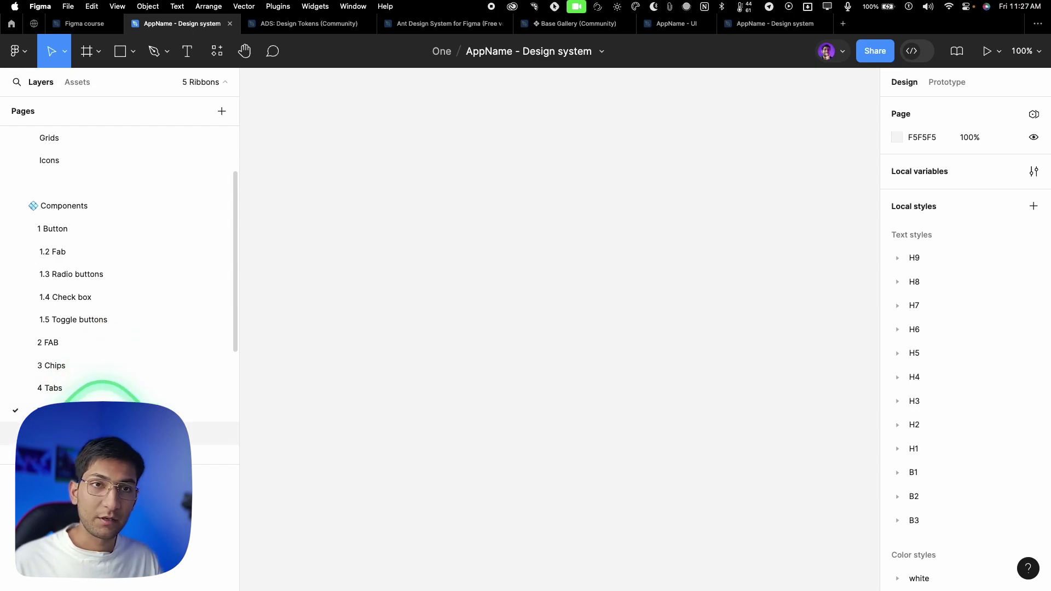
click(98, 432)
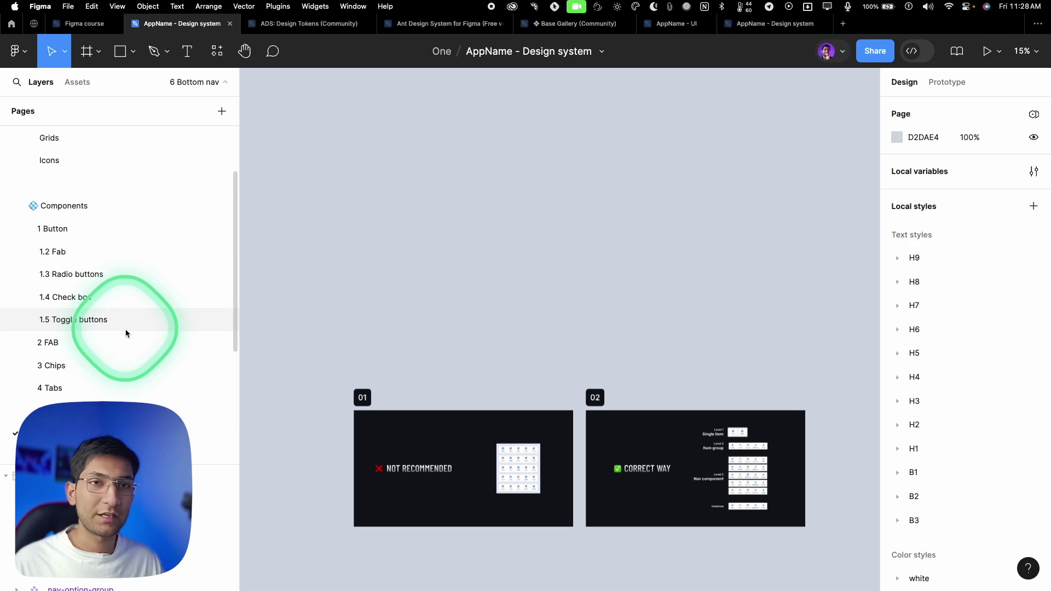
Compare the navigation pages 6 Bottom nav, 6.2 Top nav and 6.3 Side nav.
scroll(126, 351, down, 1)
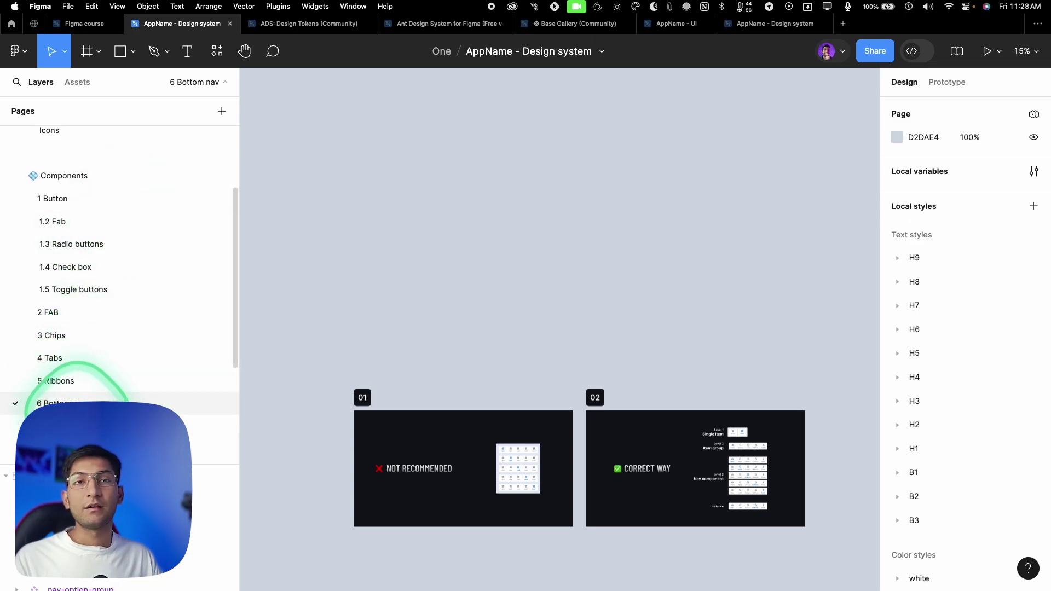
click(82, 425)
click(82, 449)
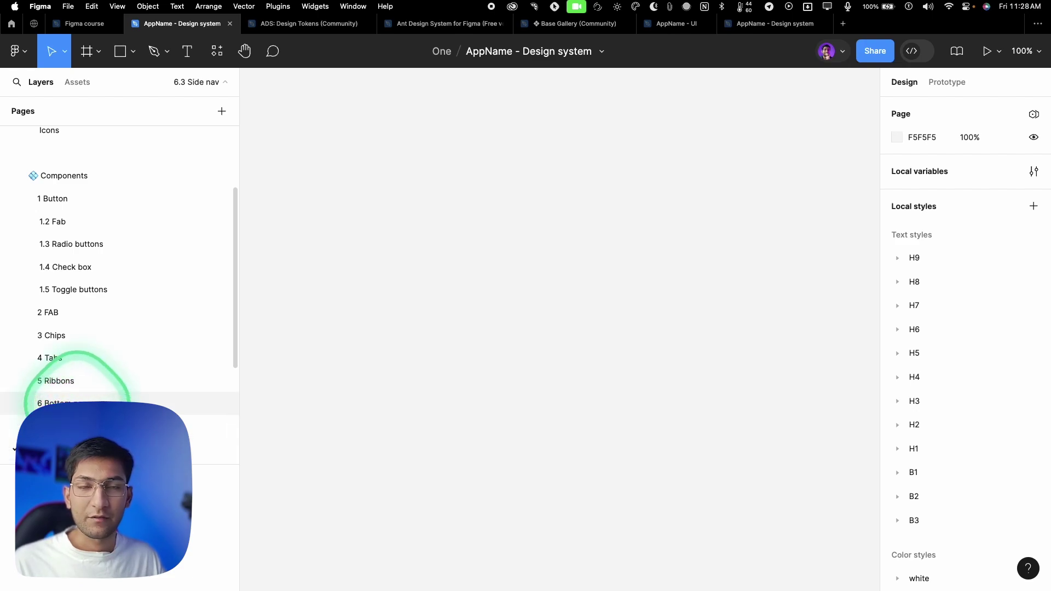
scroll(82, 394, down, 1)
click(82, 382)
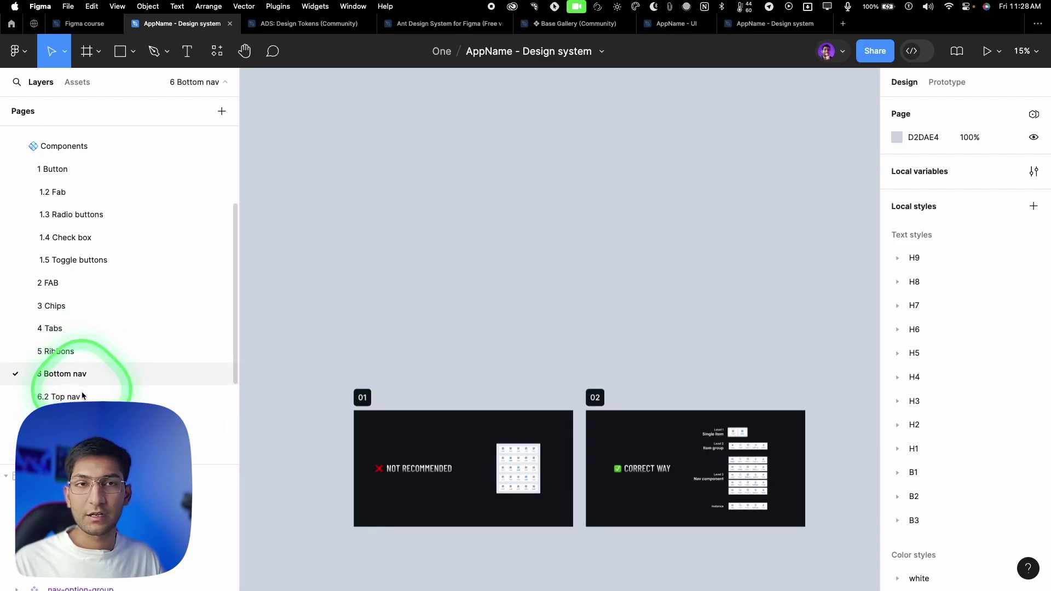
click(83, 395)
click(82, 418)
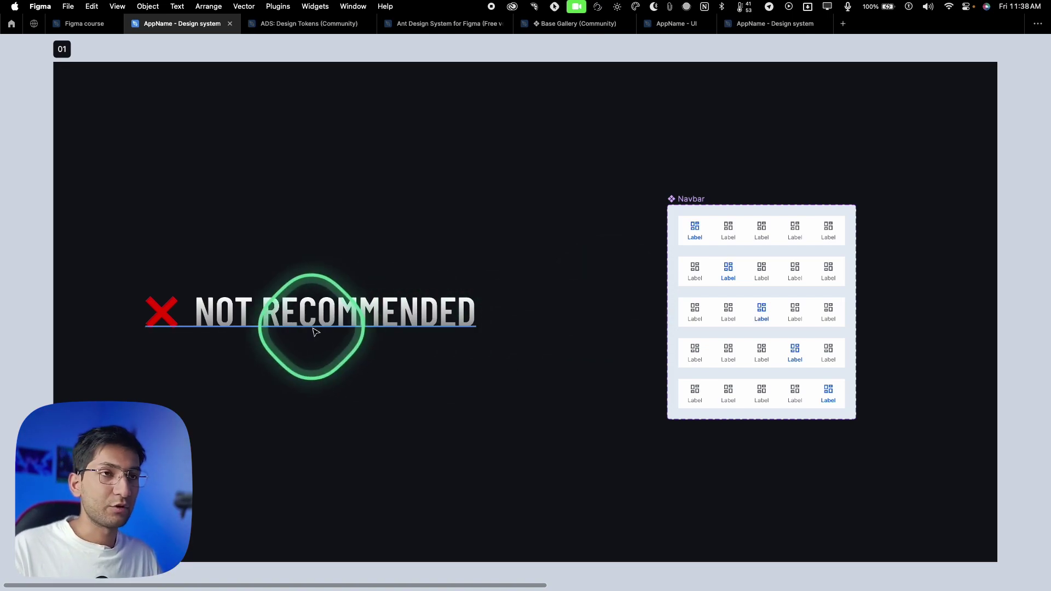
Compare the first two variants of the Navbar component set in the NOT RECOMMENDED frame on the Bottom nav page.
scroll(350, 312, up, 1)
scroll(538, 273, right, 3)
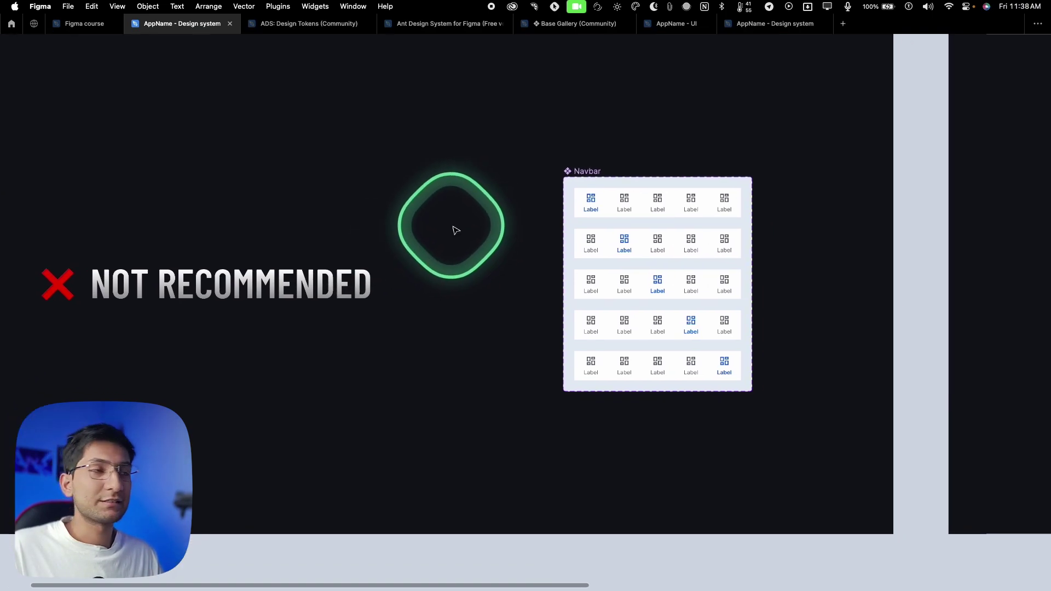
scroll(692, 211, up, 5)
click(570, 195)
click(482, 235)
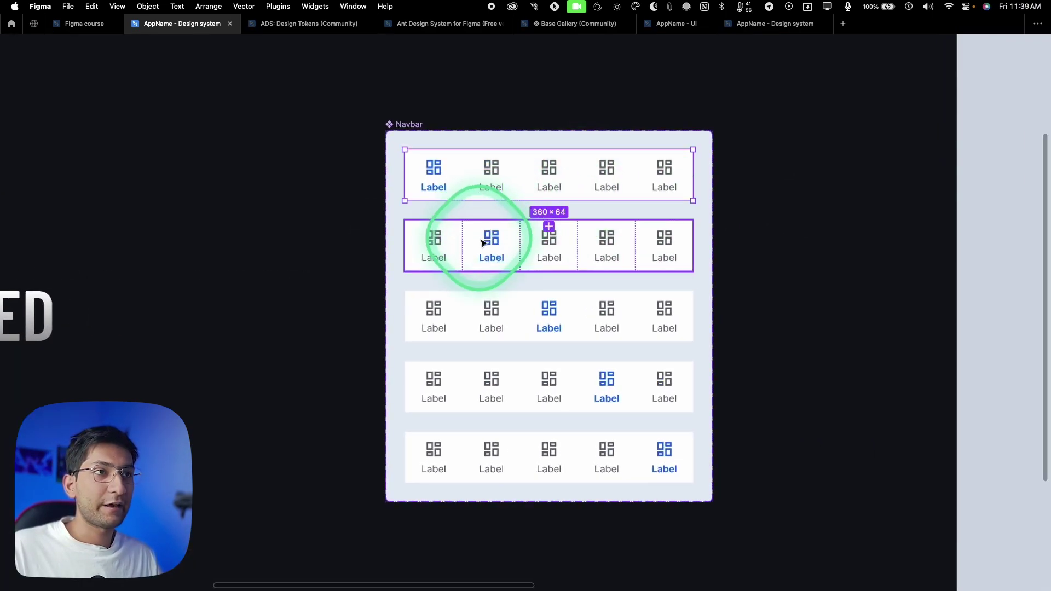
click(476, 194)
click(463, 221)
click(450, 197)
click(474, 246)
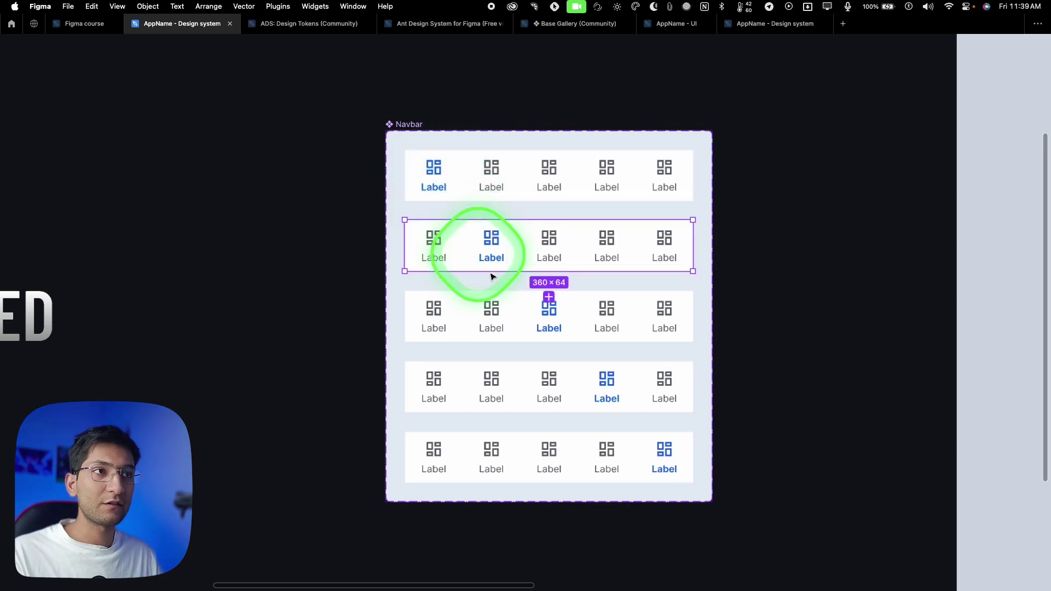
Inspect the third, fourth and fifth variants of the NOT RECOMMENDED Navbar set, ending with nothing in the set selected.
click(510, 320)
click(501, 395)
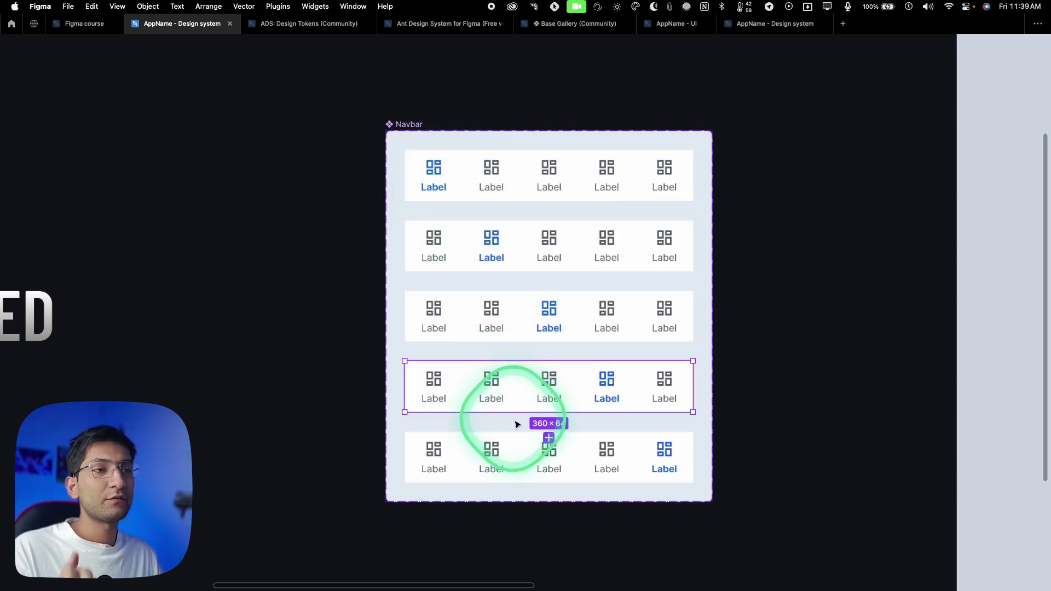
click(511, 443)
click(755, 371)
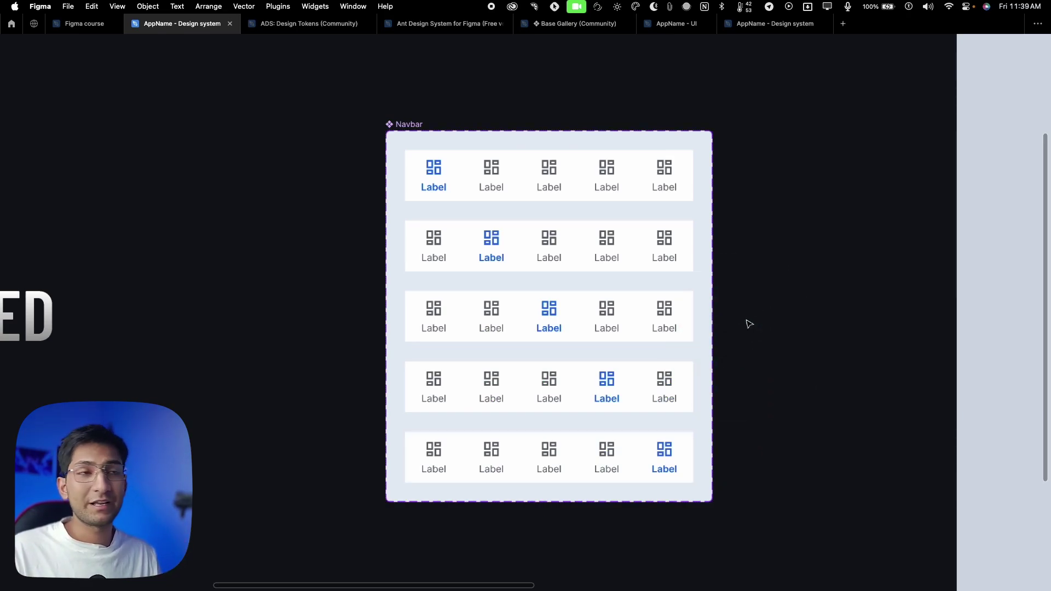
click(749, 324)
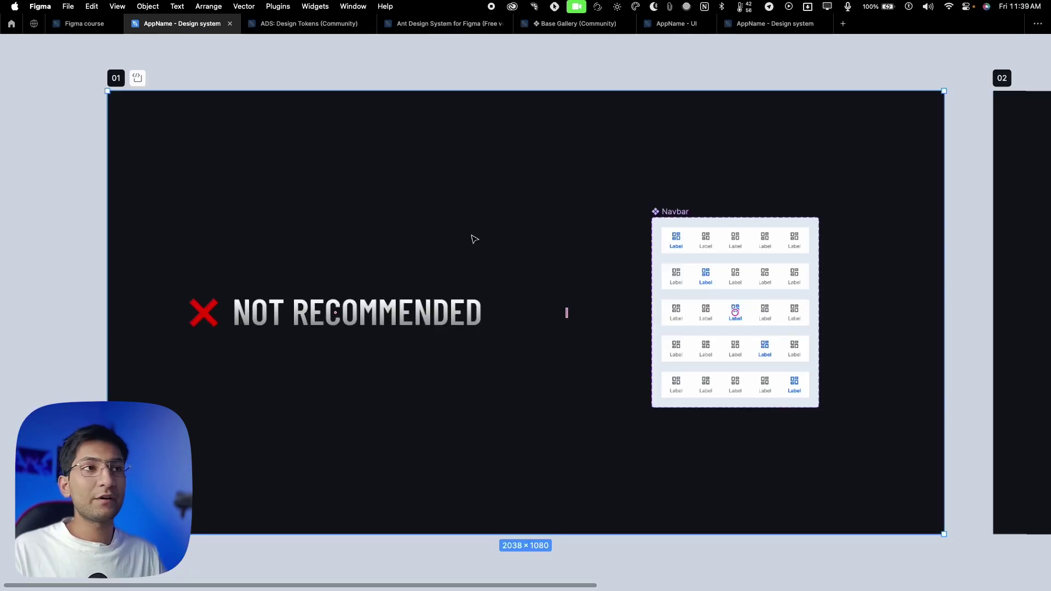
Go to frame 02 and examine the default and active variants of the Level 1 _Navbar options component.
key(n)
scroll(560, 207, right, 3)
scroll(535, 214, up, 5)
scroll(535, 214, up, 3)
click(463, 267)
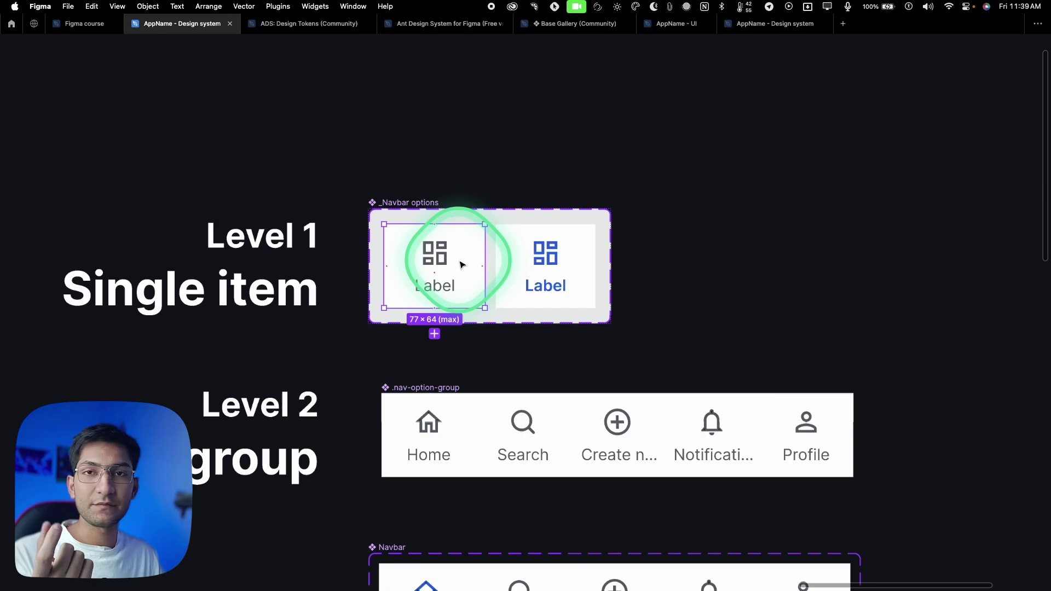
click(574, 276)
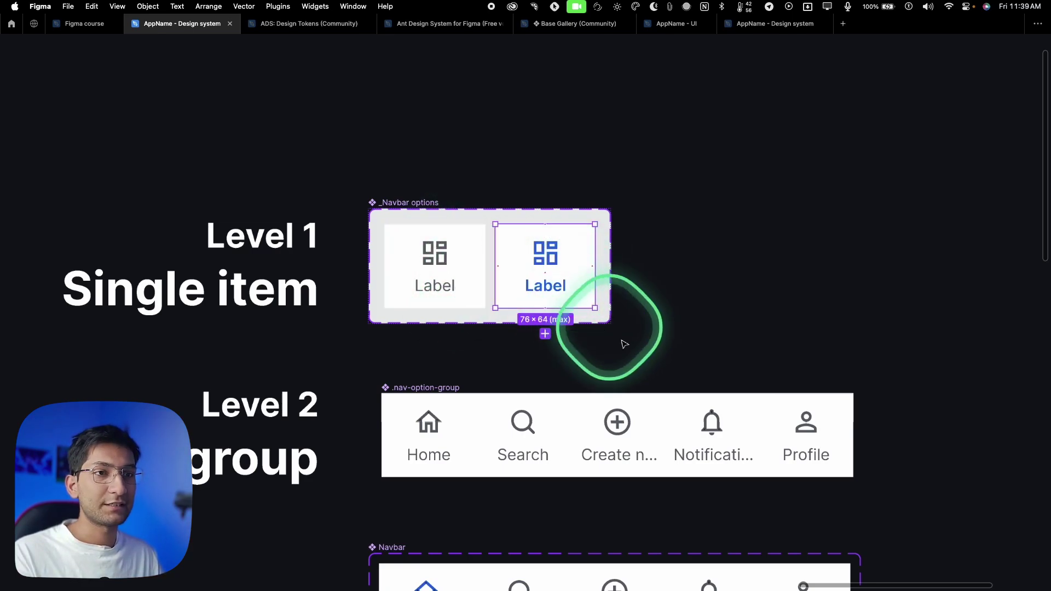
scroll(659, 344, down, 4)
click(685, 225)
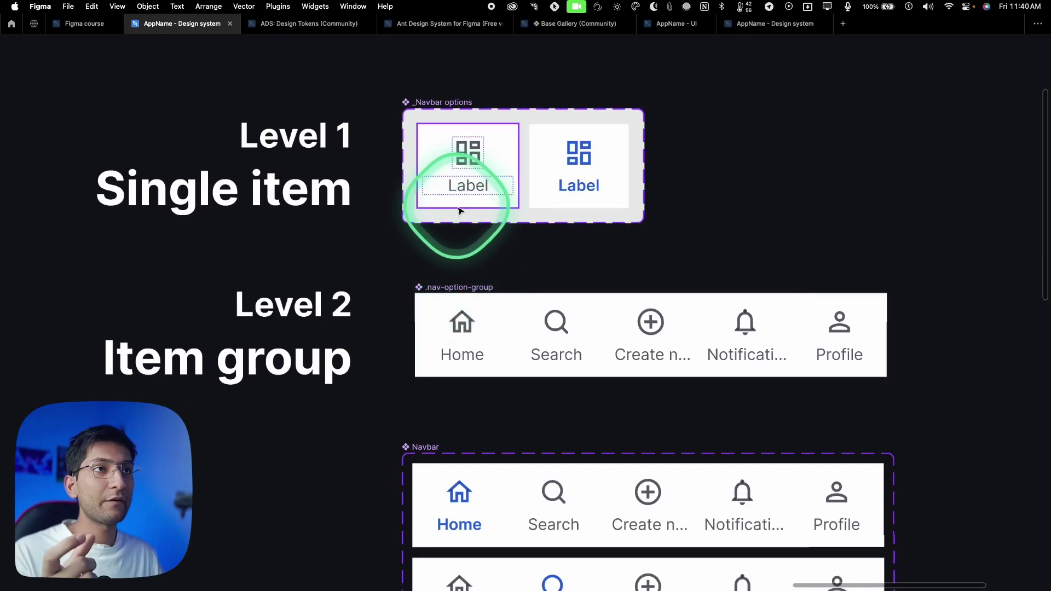
click(459, 211)
Examine the Level 2 .nav-option-group item group and review the Navbar variants down to the instance below them.
click(464, 323)
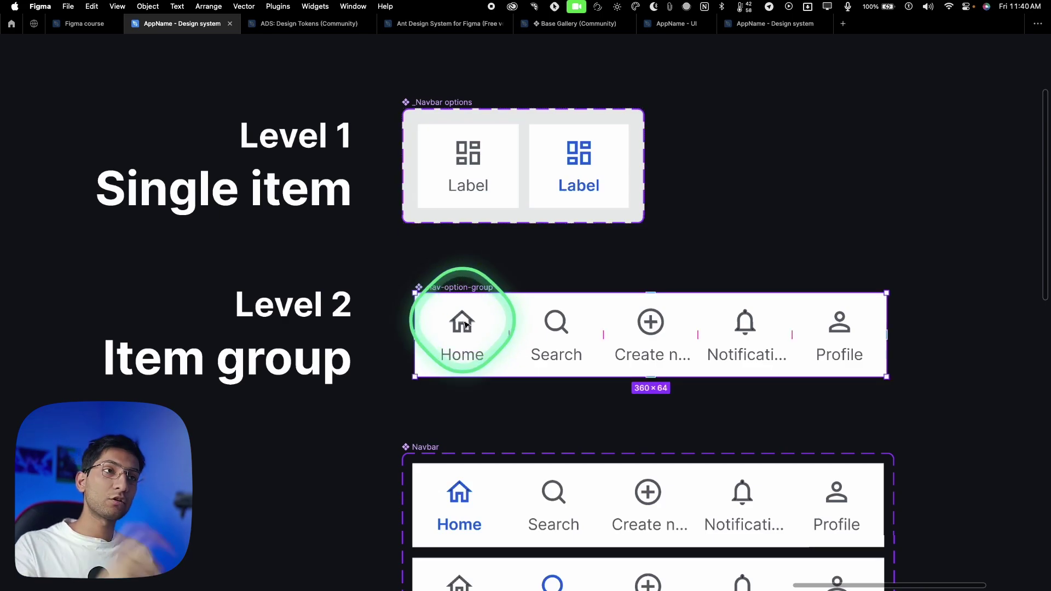
click(464, 272)
scroll(463, 328, down, 2)
scroll(438, 290, down, 5)
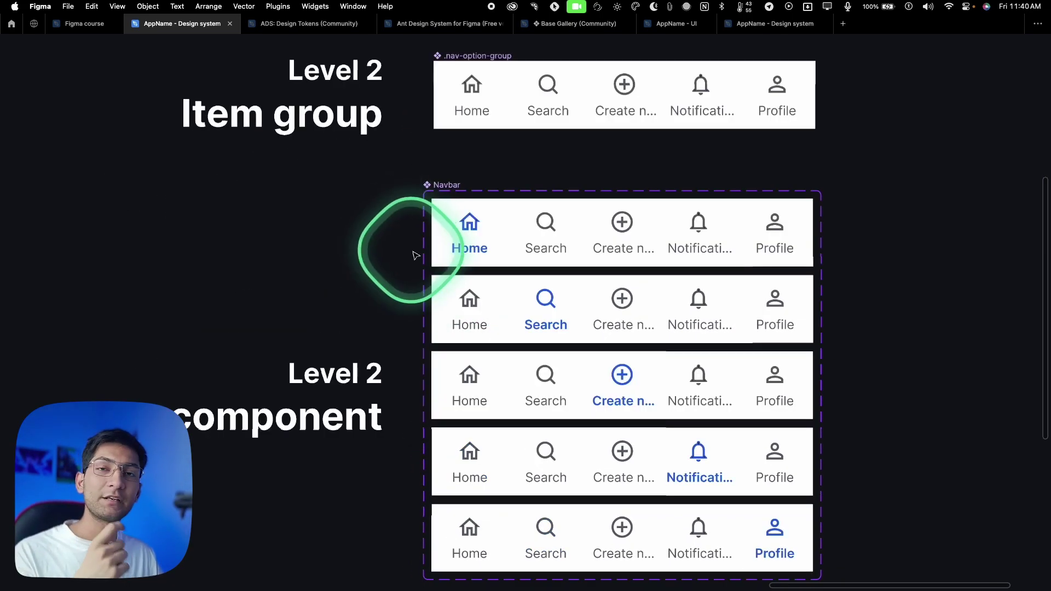
scroll(412, 267, down, 5)
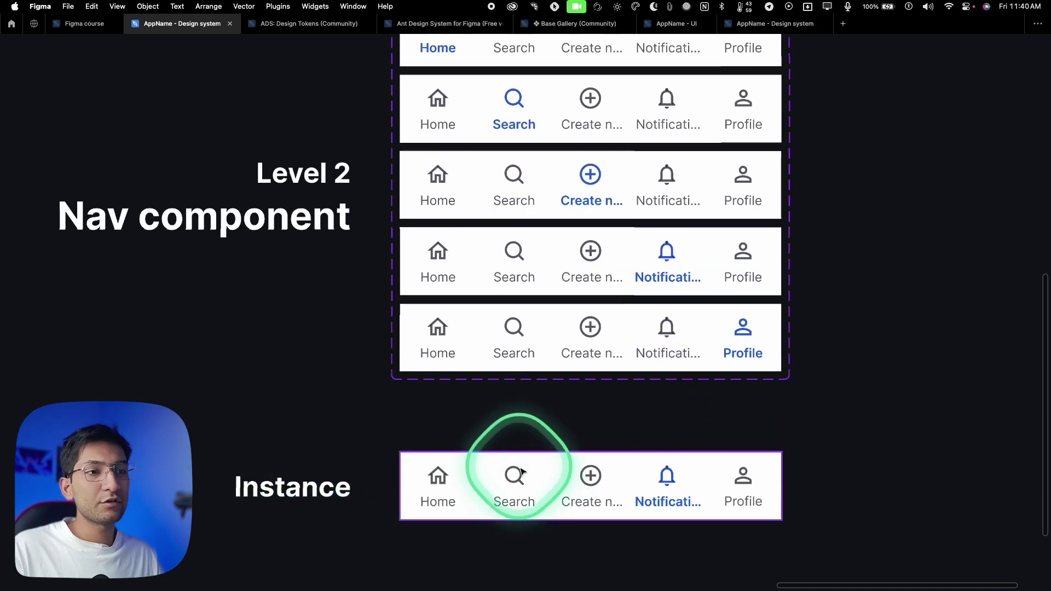
Select the Navbar instance below the Nav component variants and show the hidden interface with its properties.
click(521, 472)
key(super+backslash)
scroll(528, 425, right, 4)
scroll(527, 424, down, 2)
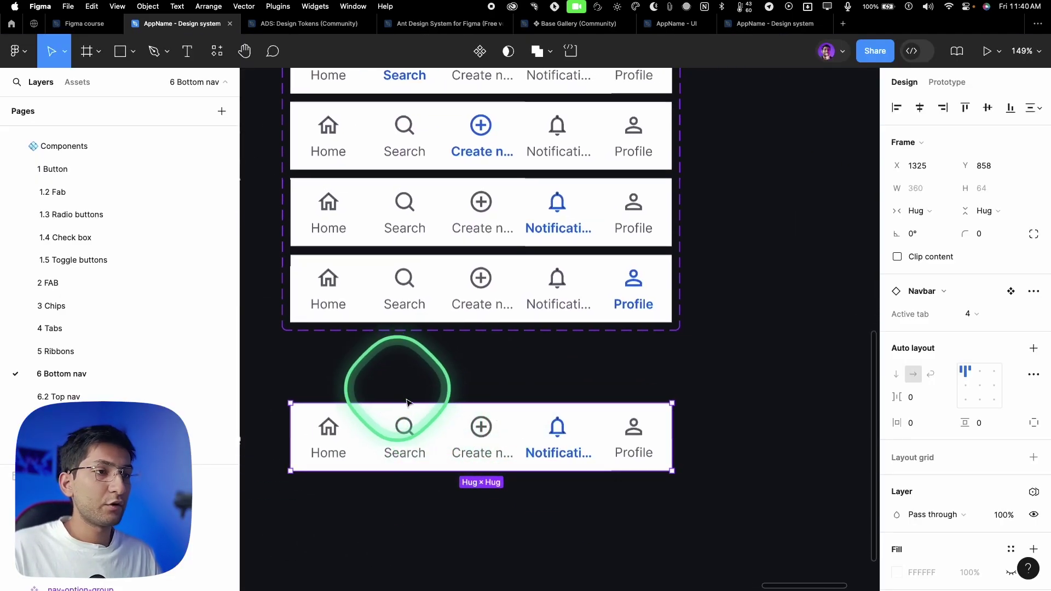
Look through the Navbar instance's Active tab options, keep tab 4, and deselect the instance.
click(969, 313)
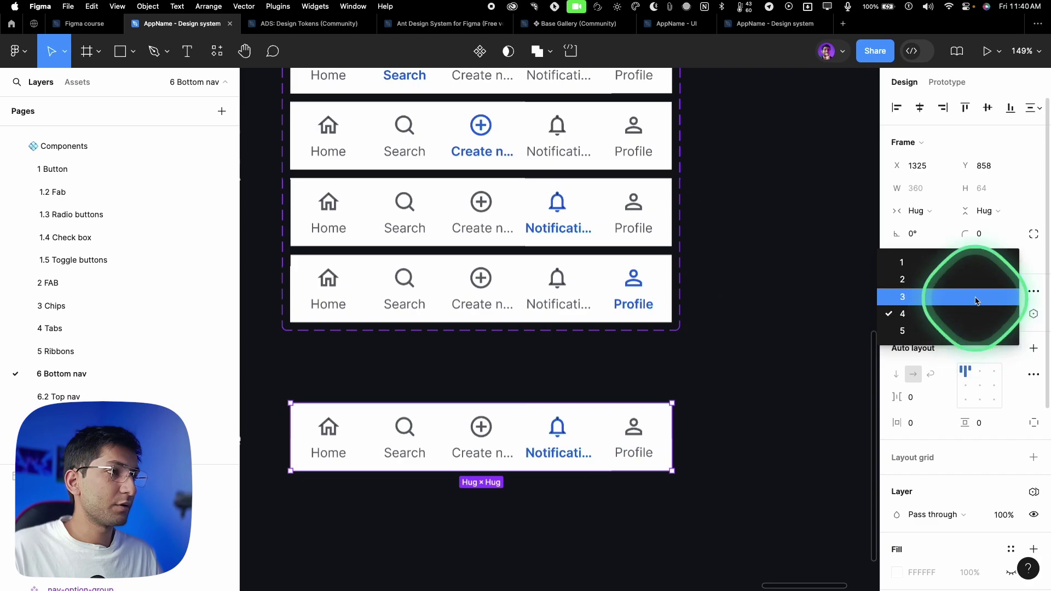
click(967, 268)
click(974, 320)
click(974, 330)
click(975, 321)
click(970, 350)
scroll(723, 337, down, 3)
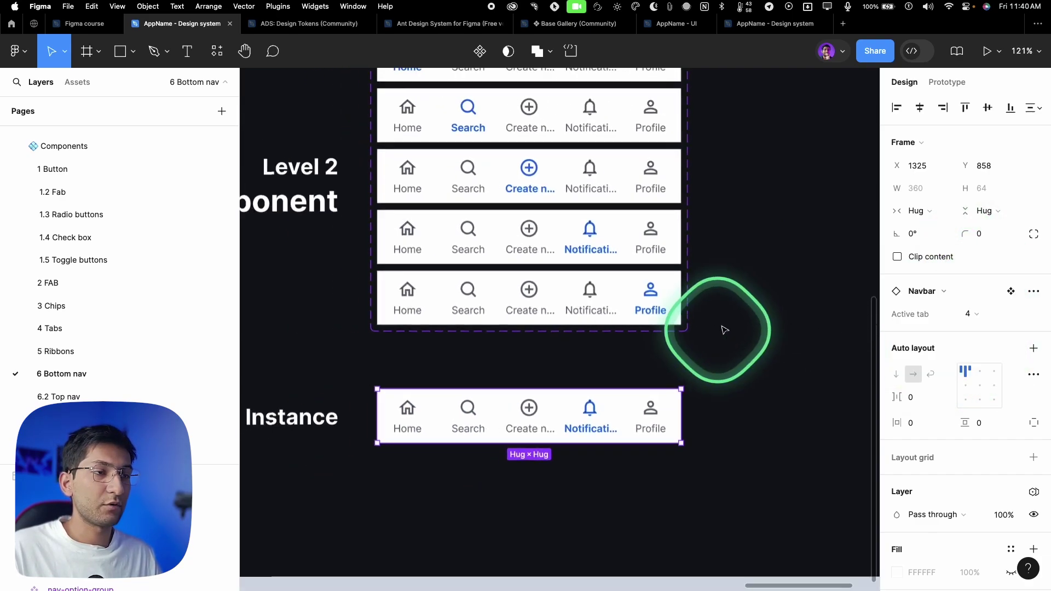
click(735, 246)
Review how frame 02's Navbar variants build on the _Navbar options and .nav-option-group components.
scroll(735, 246, up, 3)
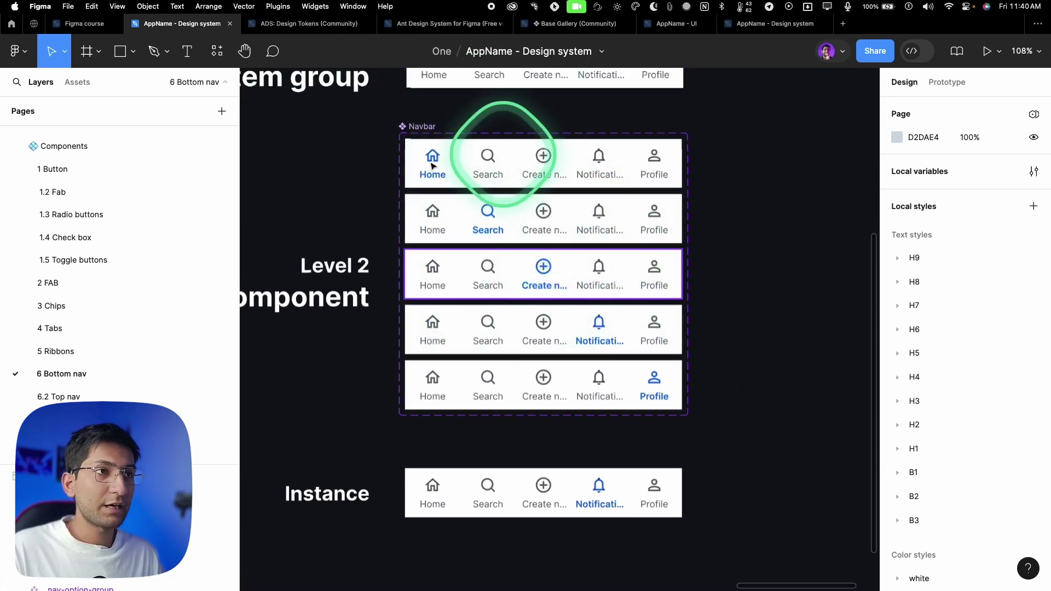
scroll(546, 238, down, 5)
scroll(483, 141, up, 10)
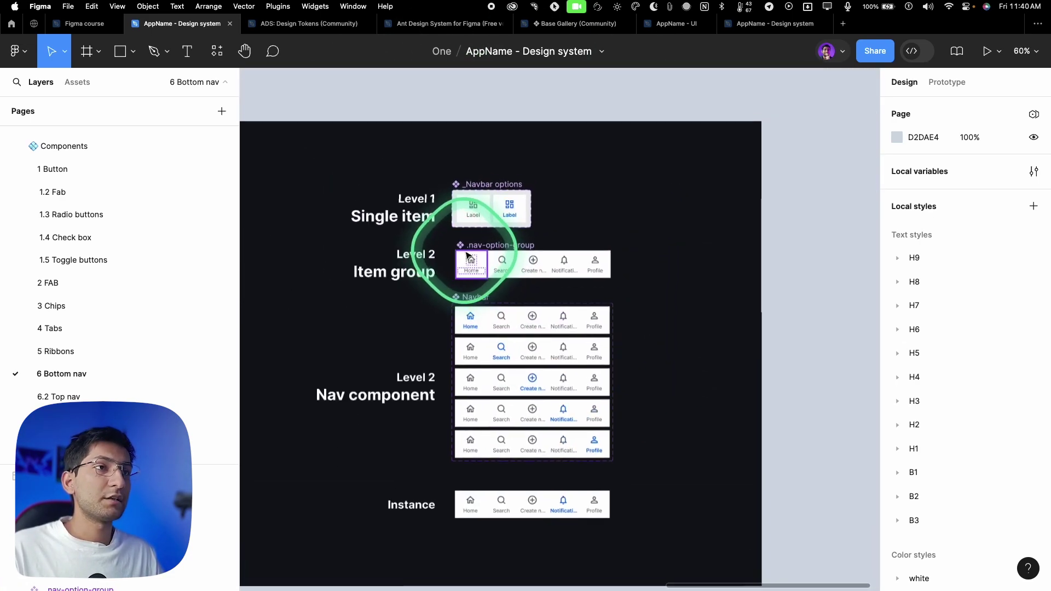
scroll(482, 290, up, 3)
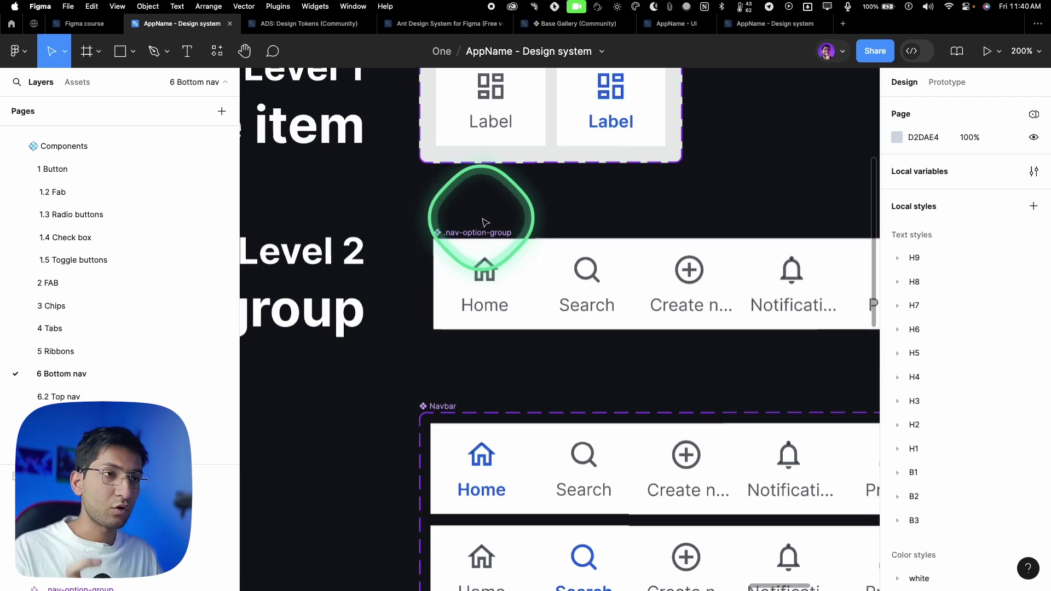
Return to frame 01 and examine the NOT RECOMMENDED Navbar component set's variants up close again.
scroll(485, 222, down, 8)
scroll(618, 259, up, 6)
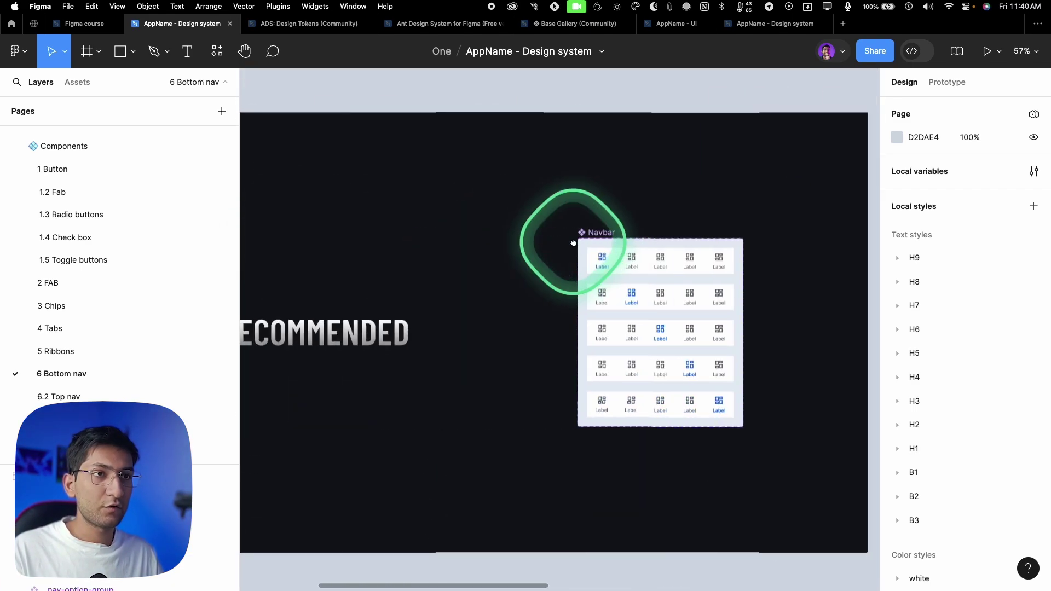
scroll(619, 259, right, 6)
scroll(298, 204, up, 4)
scroll(334, 207, down, 4)
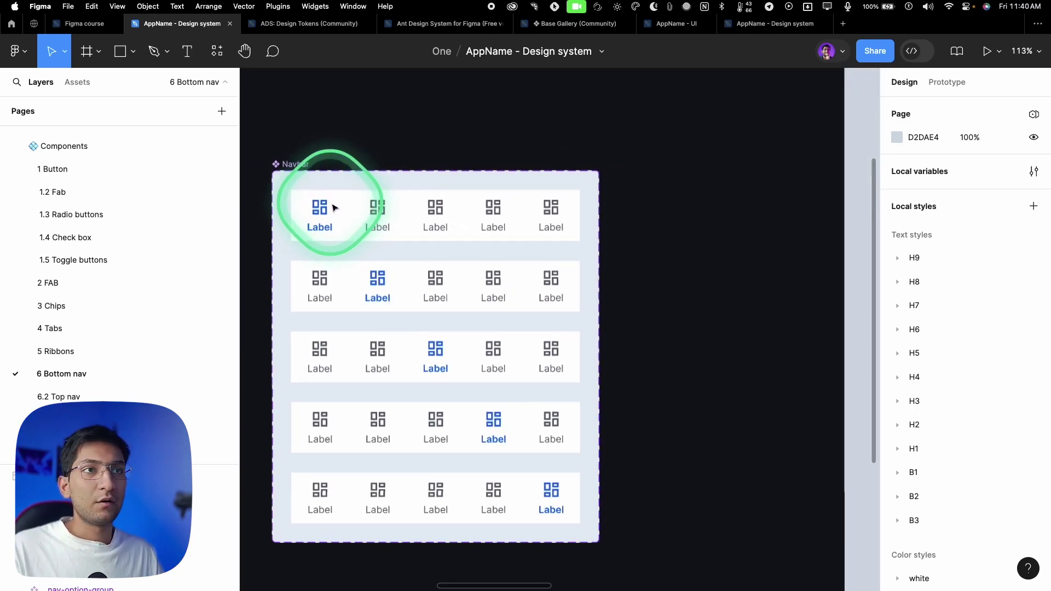
Wrap the active icon of the NOT RECOMMENDED Navbar's first variant in an auto layout frame and fill it with Bg/Accent/Light-Default.
double_click(330, 208)
scroll(334, 211, left, 2)
scroll(334, 211, up, 1)
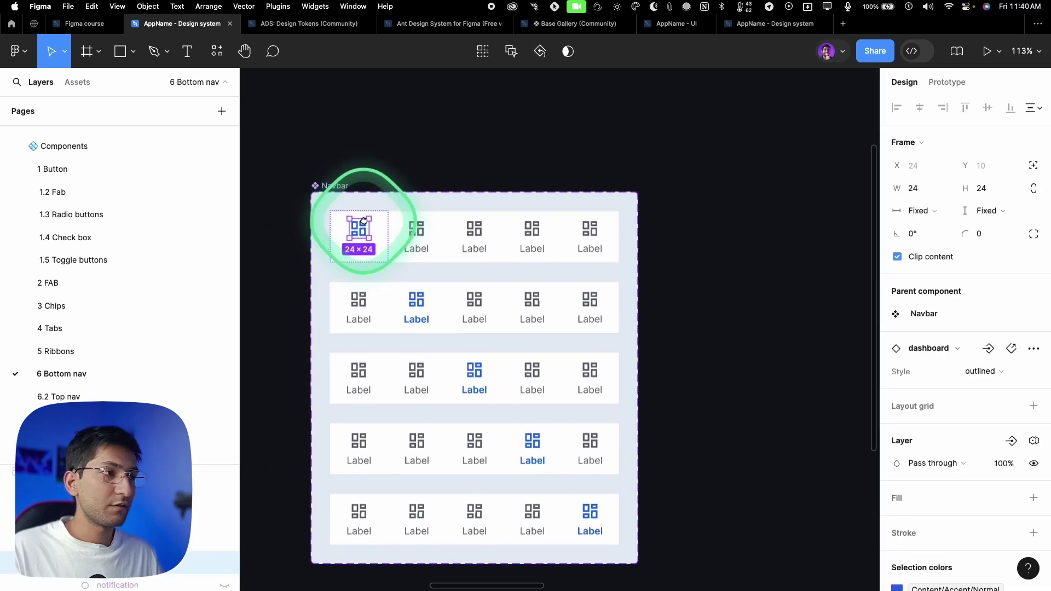
scroll(939, 447, down, 5)
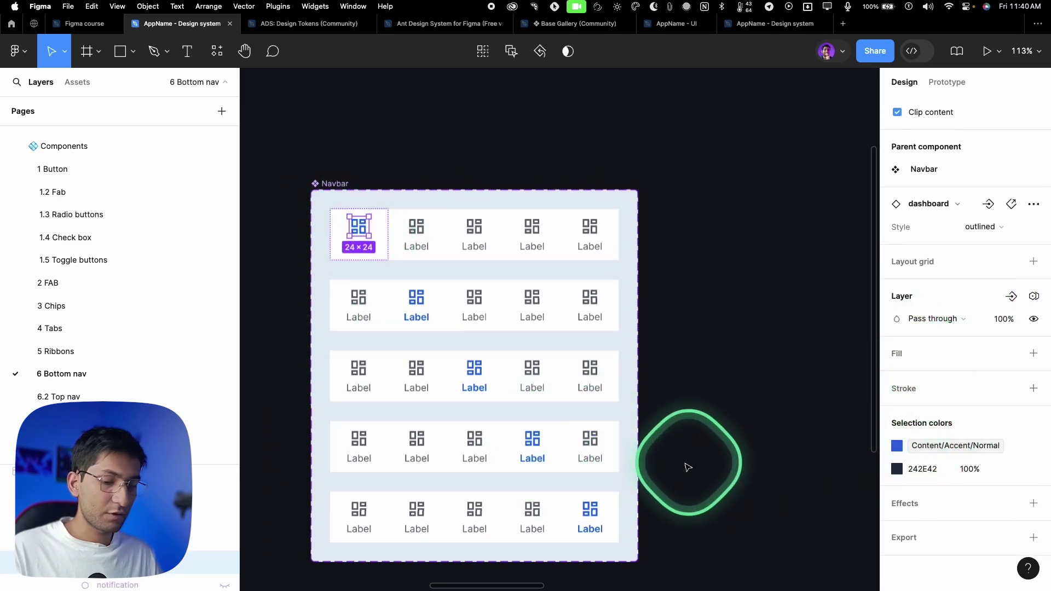
key(shift+a)
scroll(353, 162, up, 5)
scroll(555, 414, down, 4)
scroll(555, 415, left, 2)
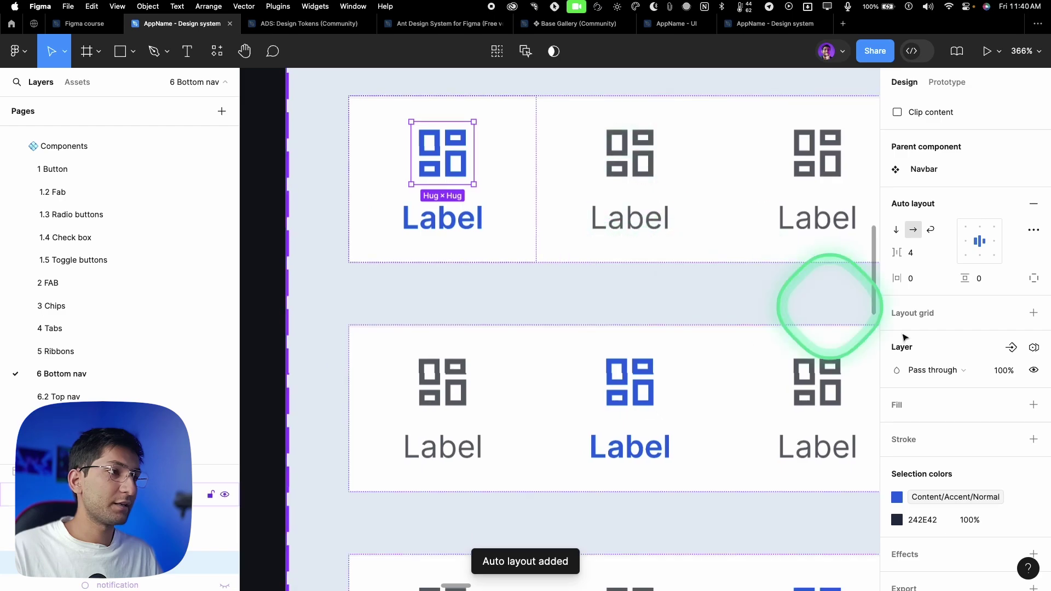
click(1011, 405)
text(bg)
click(753, 417)
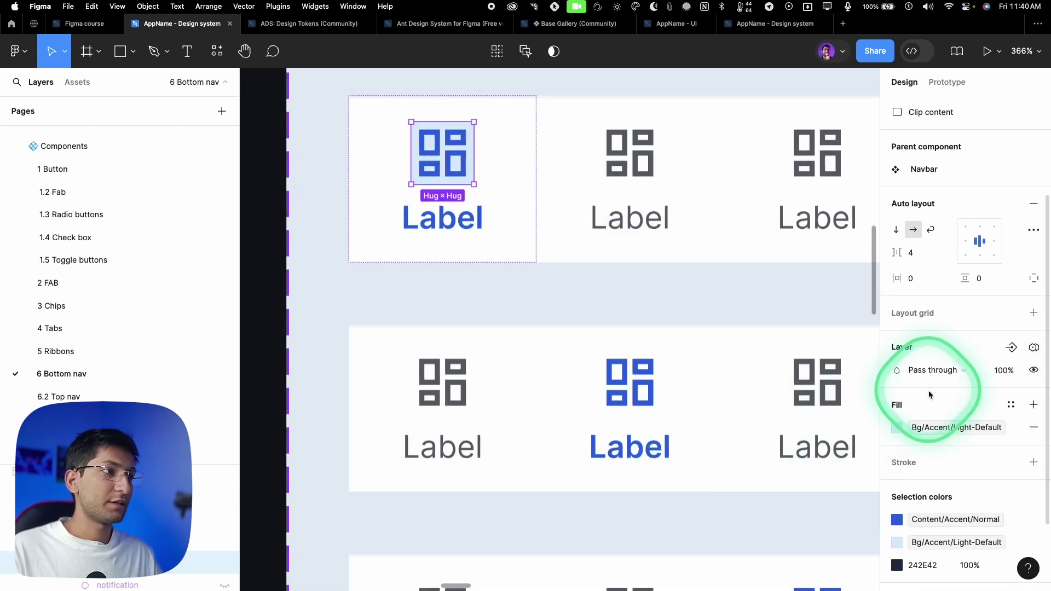
Set the icon frame's horizontal padding to 11 and its corner radius to 11.
drag(896, 278, 911, 278)
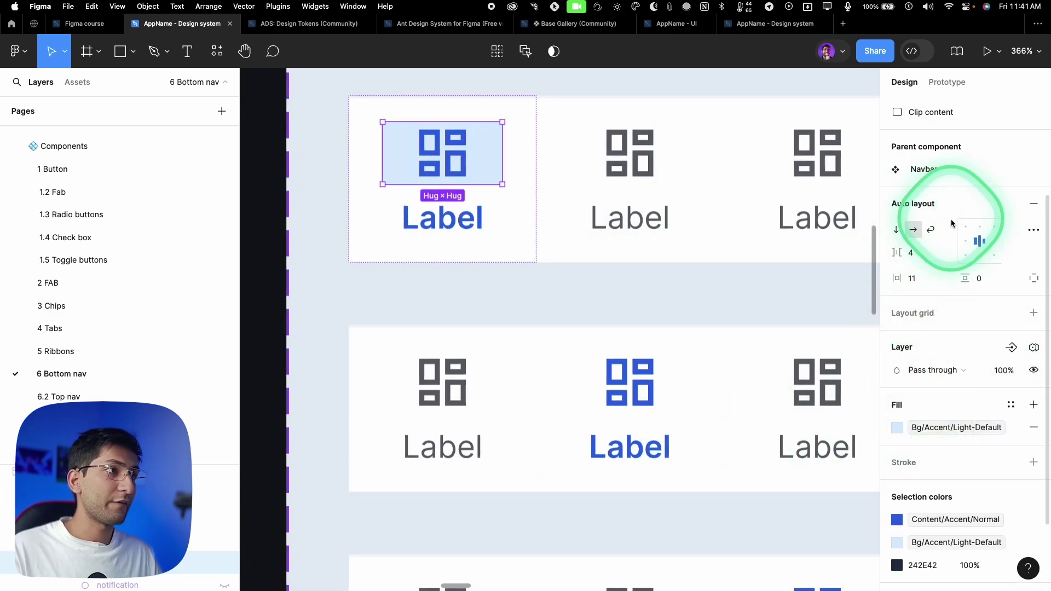
scroll(938, 219, up, 3)
drag(965, 234, 1021, 247)
scroll(412, 201, down, 5)
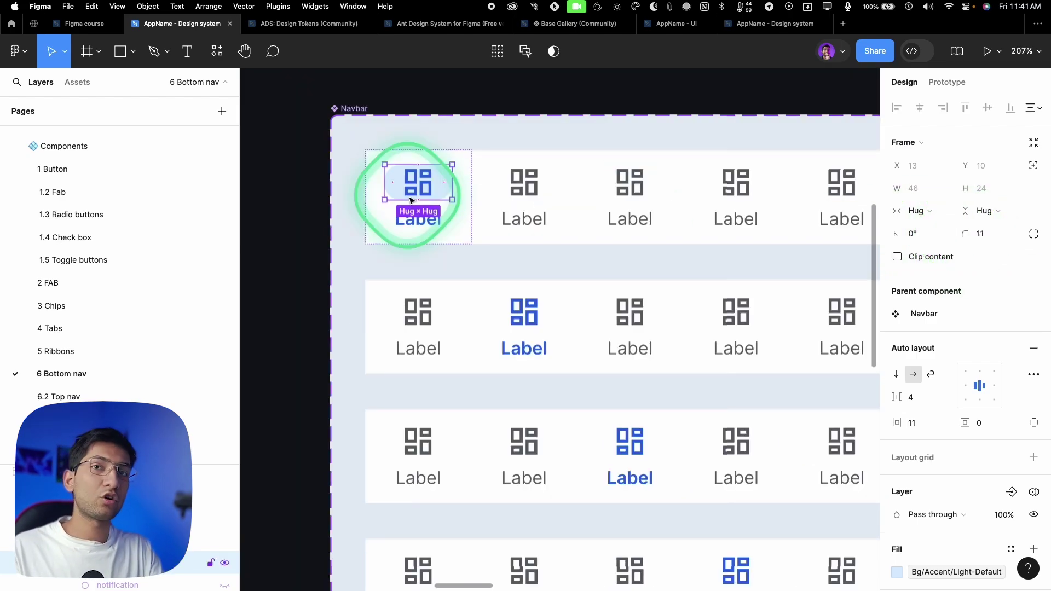
Review frame 02's level structure, comparing the _Navbar options component with the Navbar variants built from it.
scroll(412, 200, down, 5)
scroll(539, 148, right, 5)
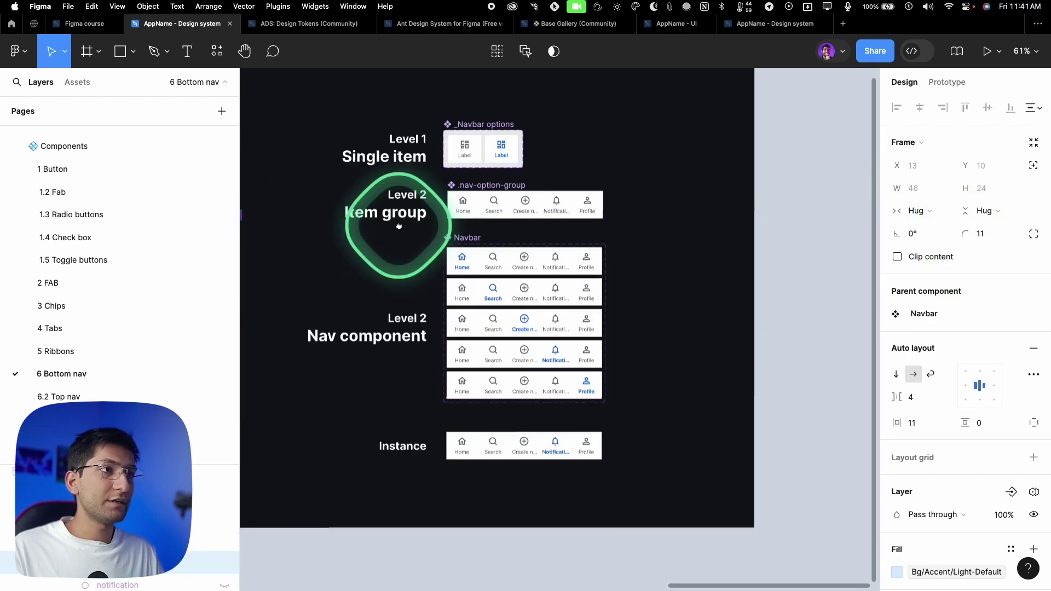
scroll(509, 171, up, 5)
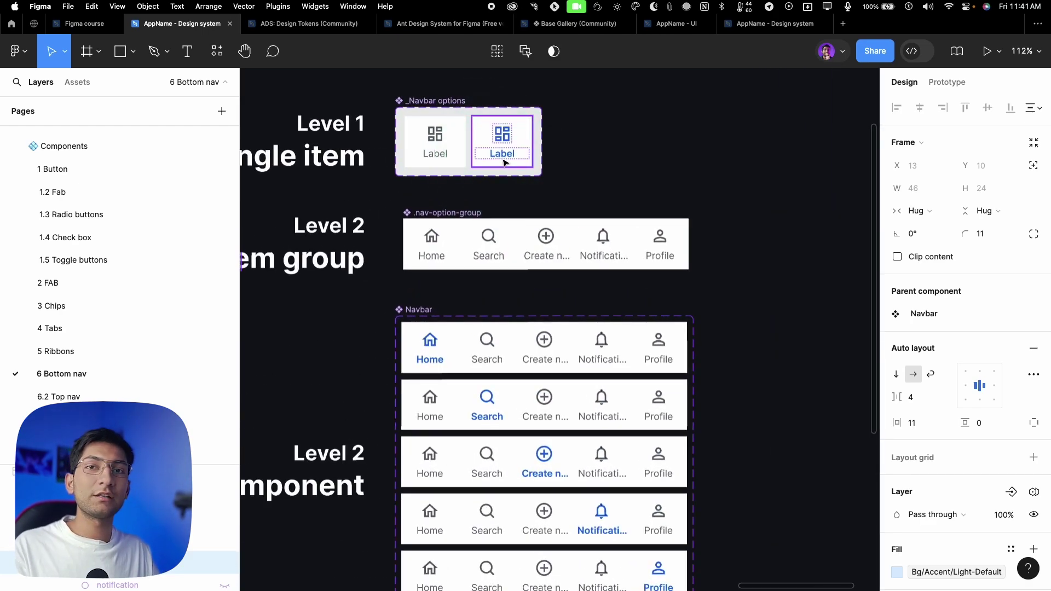
click(457, 387)
click(429, 376)
click(462, 394)
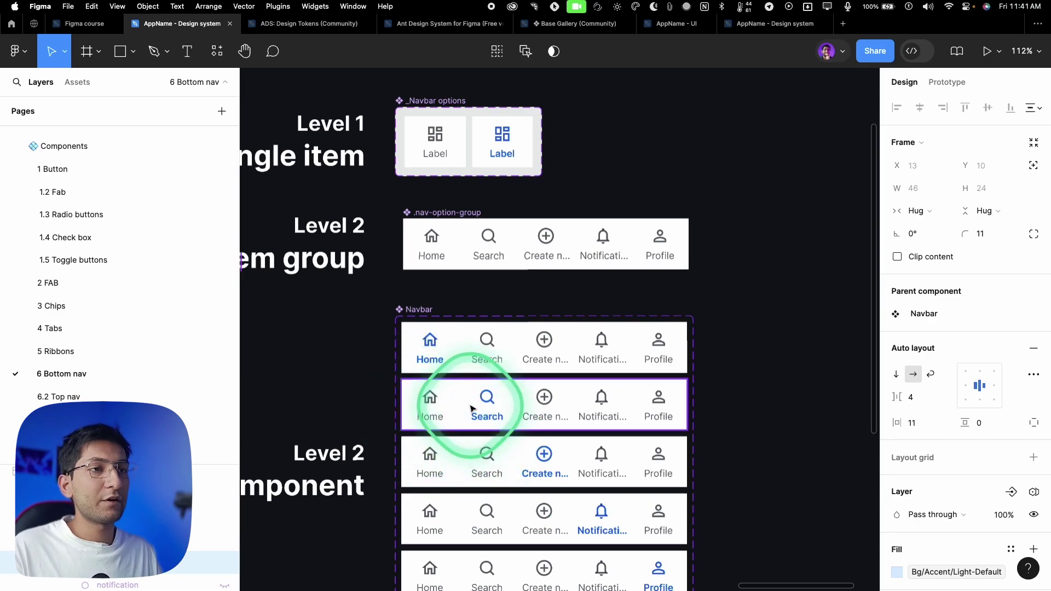
scroll(460, 400, down, 1)
scroll(459, 399, right, 1)
Wrap the active _Navbar options icon in auto layout with Bg/Accent/Light-Default fill, 12 horizontal and 2 vertical padding, and corner radius 21.
drag(450, 390, 454, 202)
scroll(471, 180, up, 6)
double_click(495, 175)
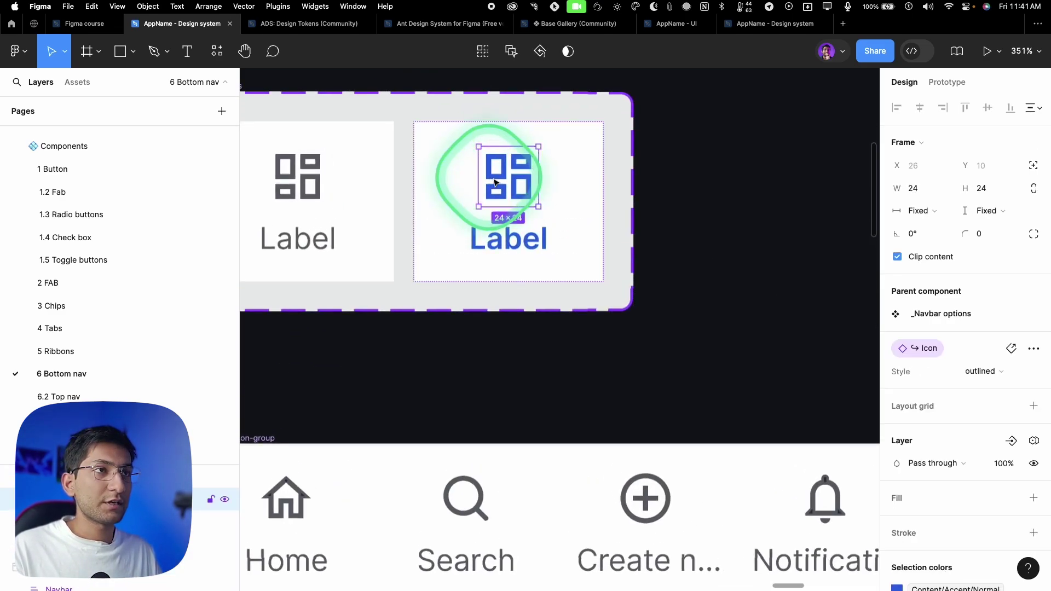
key(shift+a)
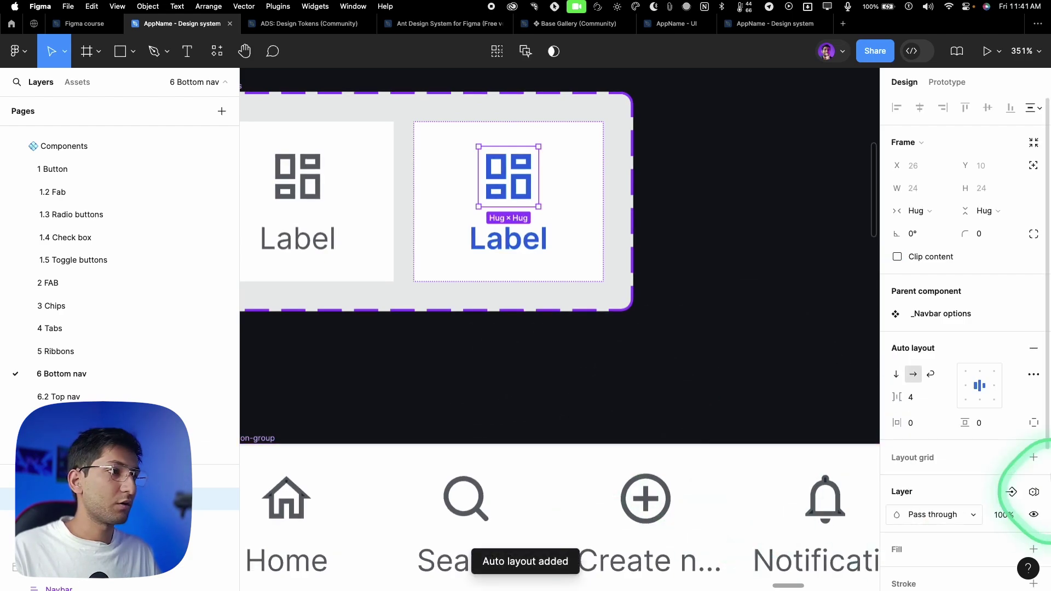
scroll(898, 446, down, 5)
click(1011, 414)
text(c)
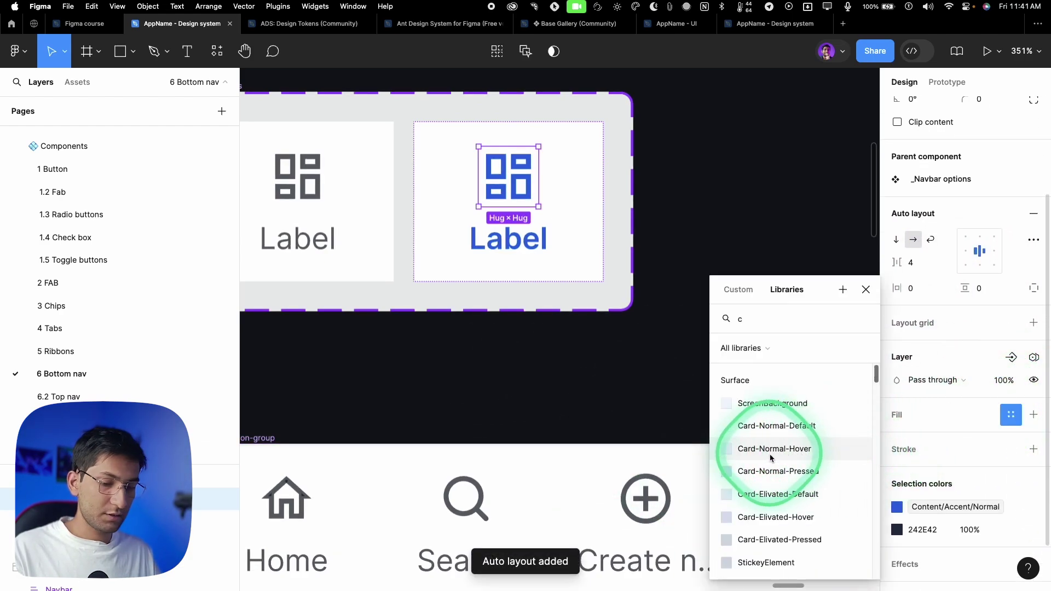
scroll(771, 438, down, 3)
click(767, 404)
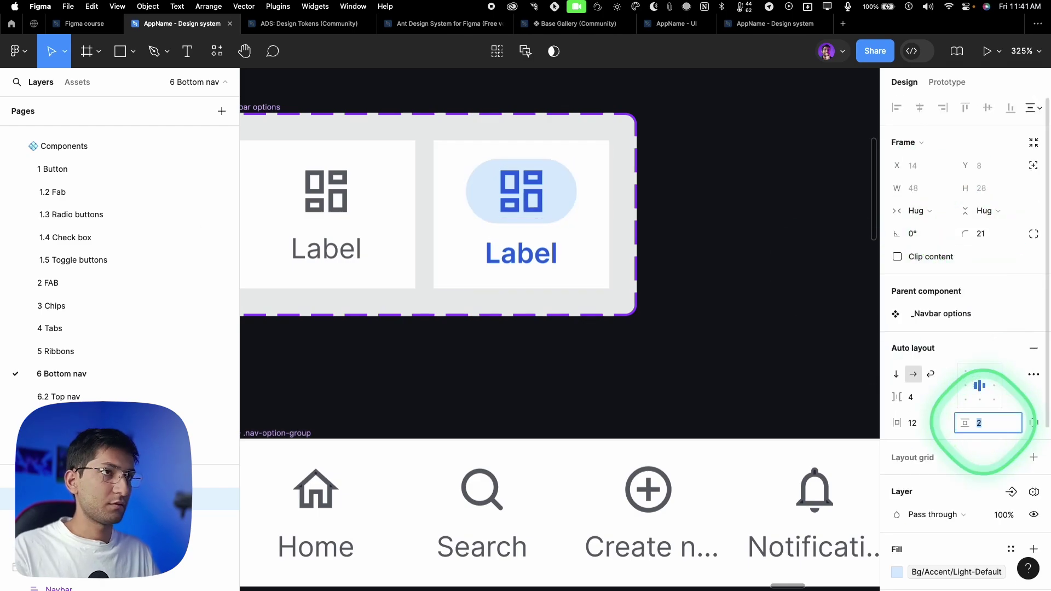
scroll(678, 183, down, 3)
click(660, 189)
scroll(577, 188, down, 4)
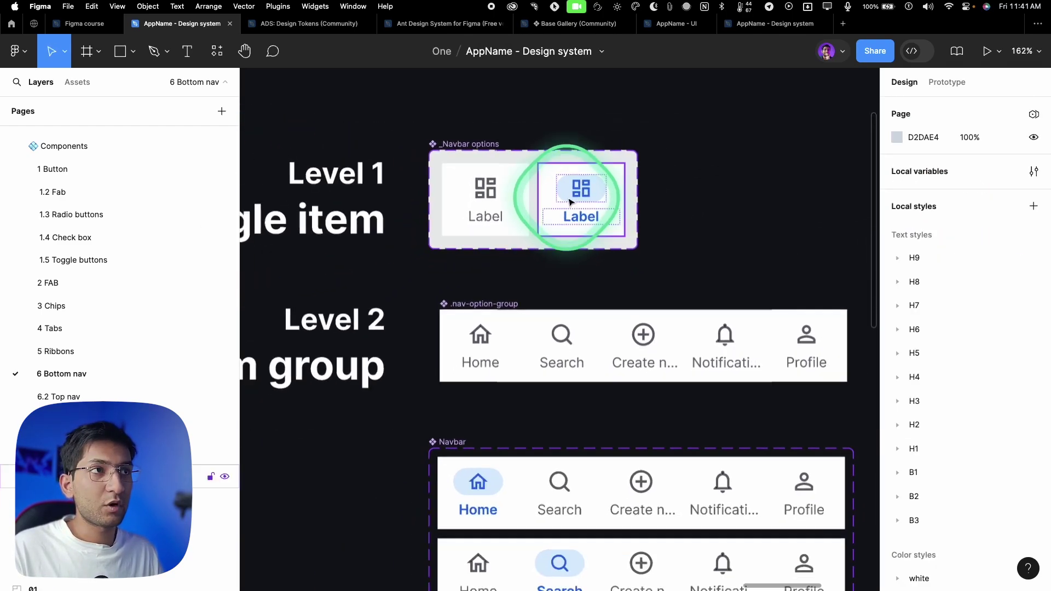
Examine how the icon highlight carries over from _Navbar options to the Navbar variants and the instance.
scroll(499, 126, down, 3)
click(442, 324)
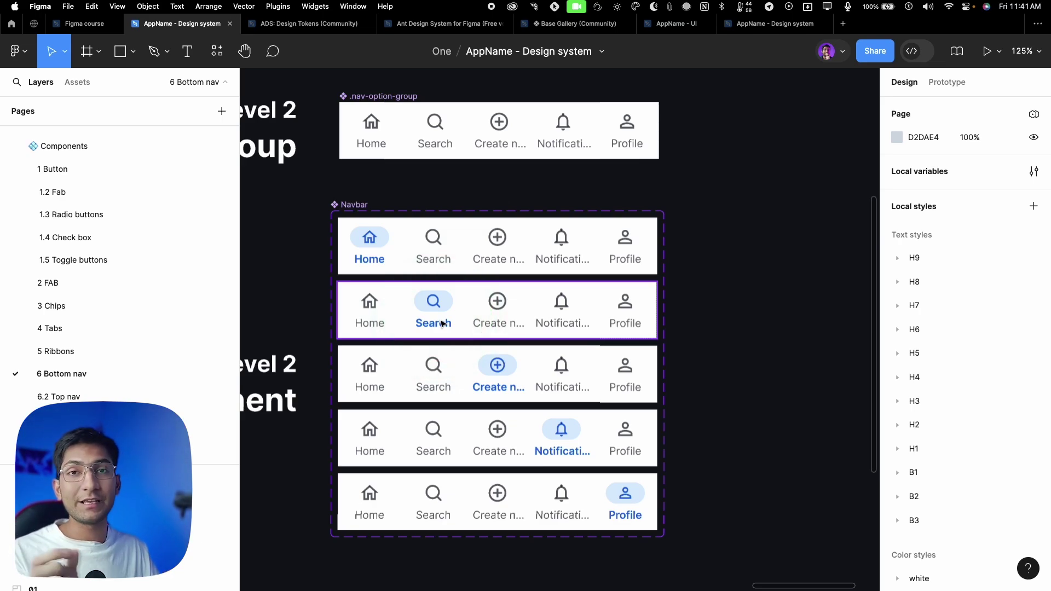
drag(474, 190, 482, 225)
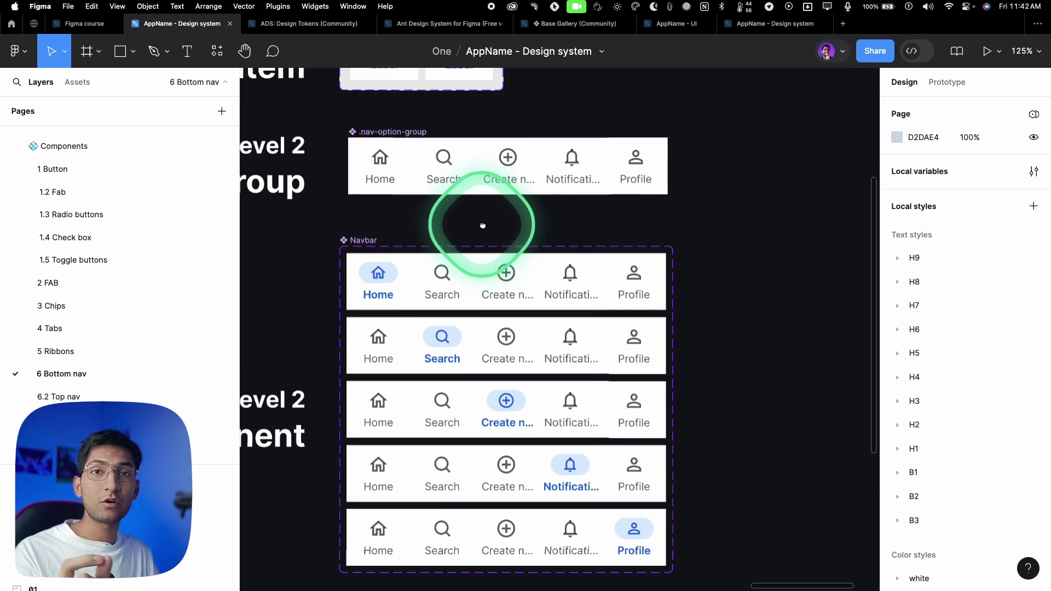
scroll(487, 229, down, 5)
click(421, 128)
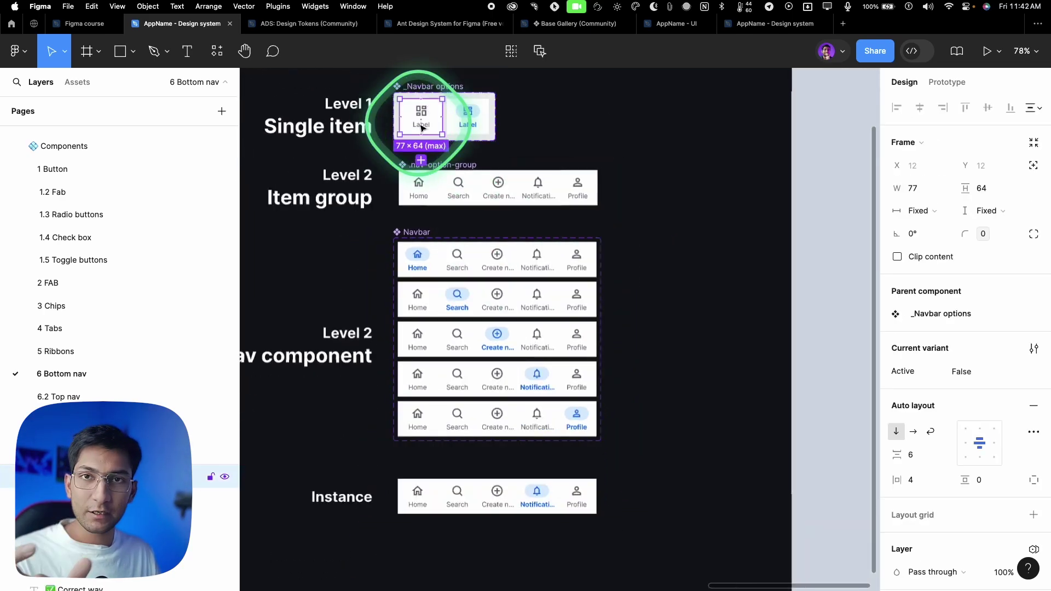
scroll(445, 167, up, 2)
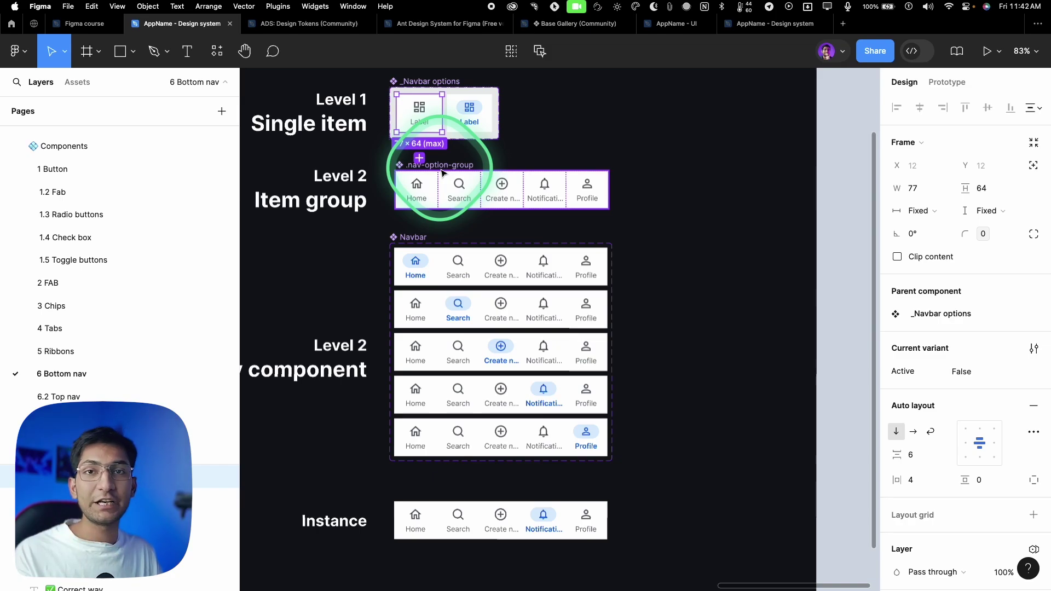
click(530, 219)
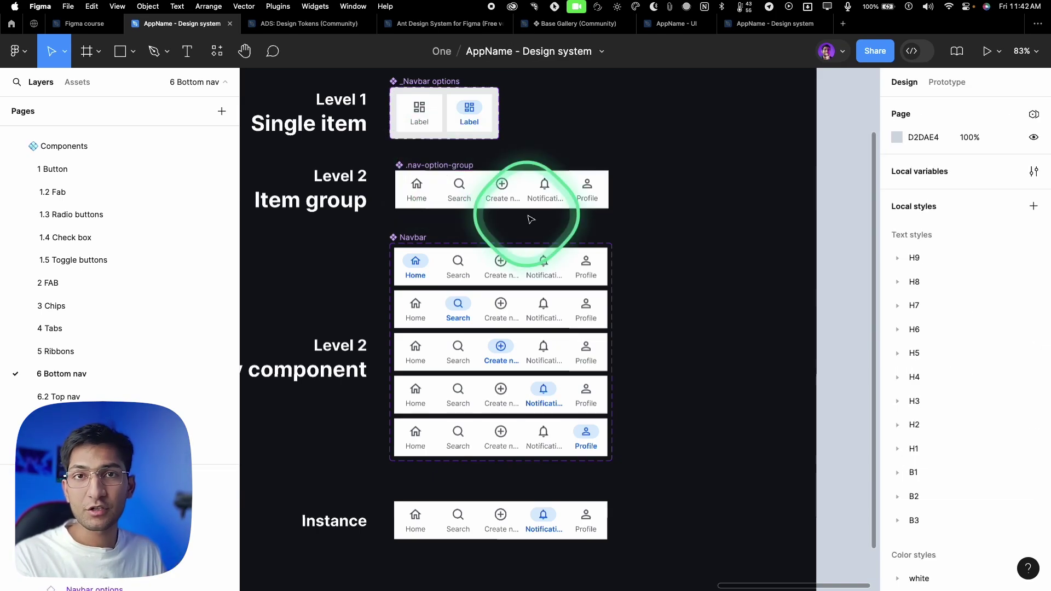
Delete the Create new option from the .nav-option-group component.
click(516, 196)
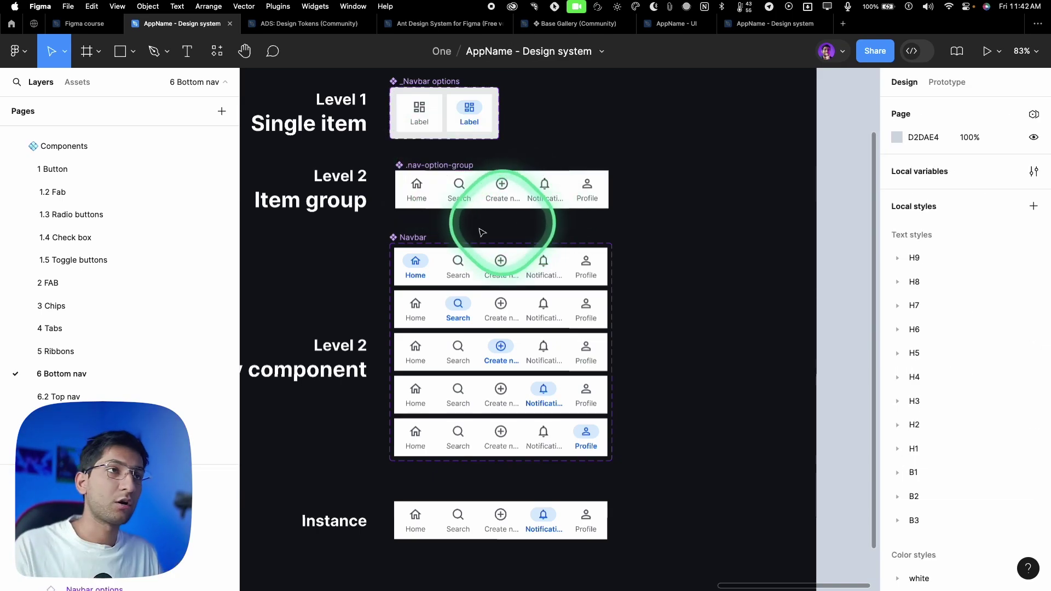
double_click(533, 199)
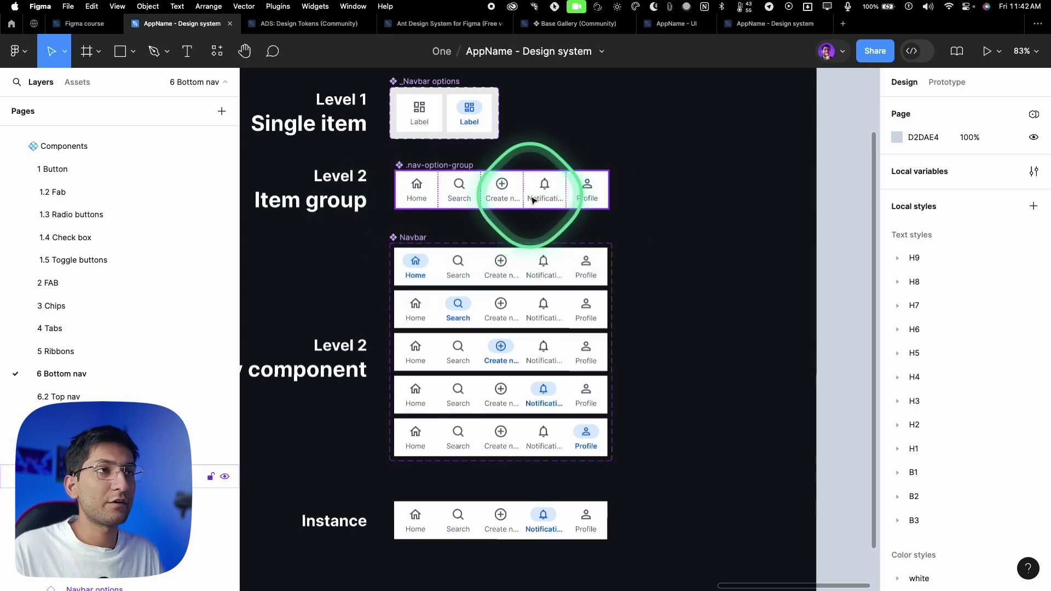
click(501, 191)
key(Delete)
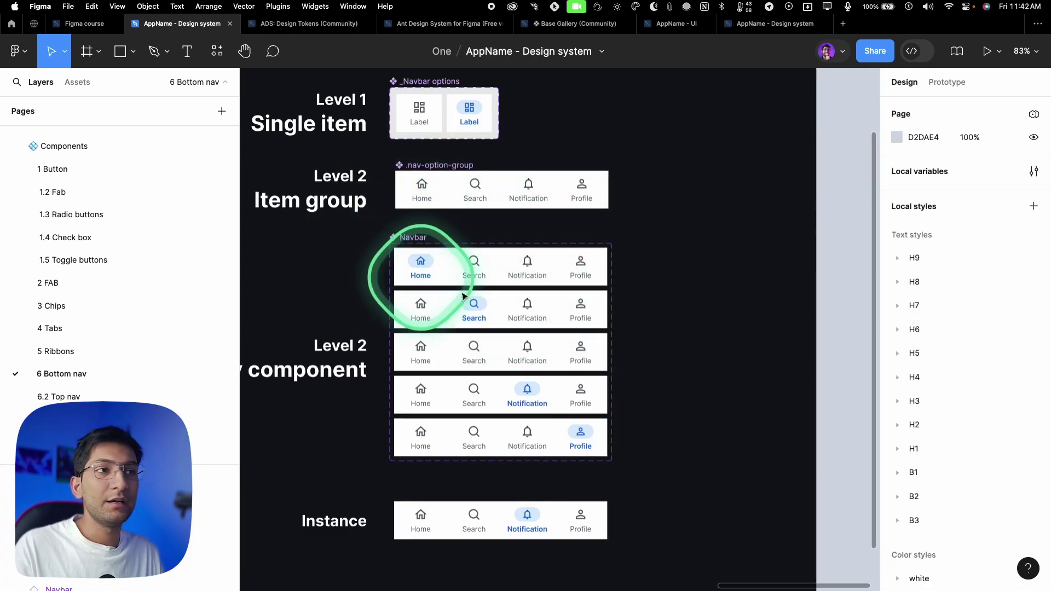
Delete the third Navbar variant, which has no active tab, and check the Navbar component set's properties.
click(499, 359)
key(Delete)
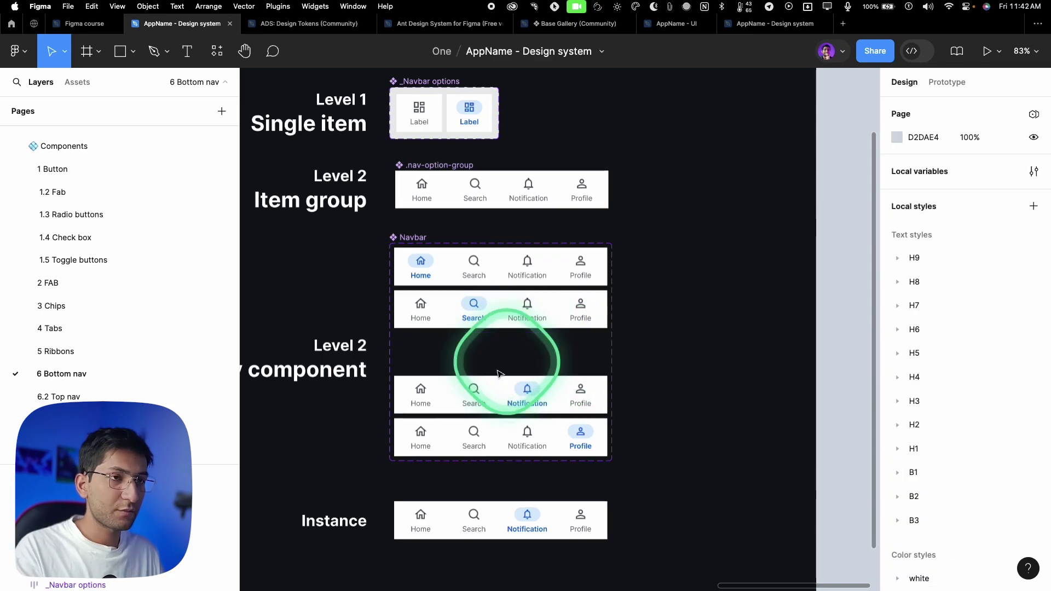
click(520, 373)
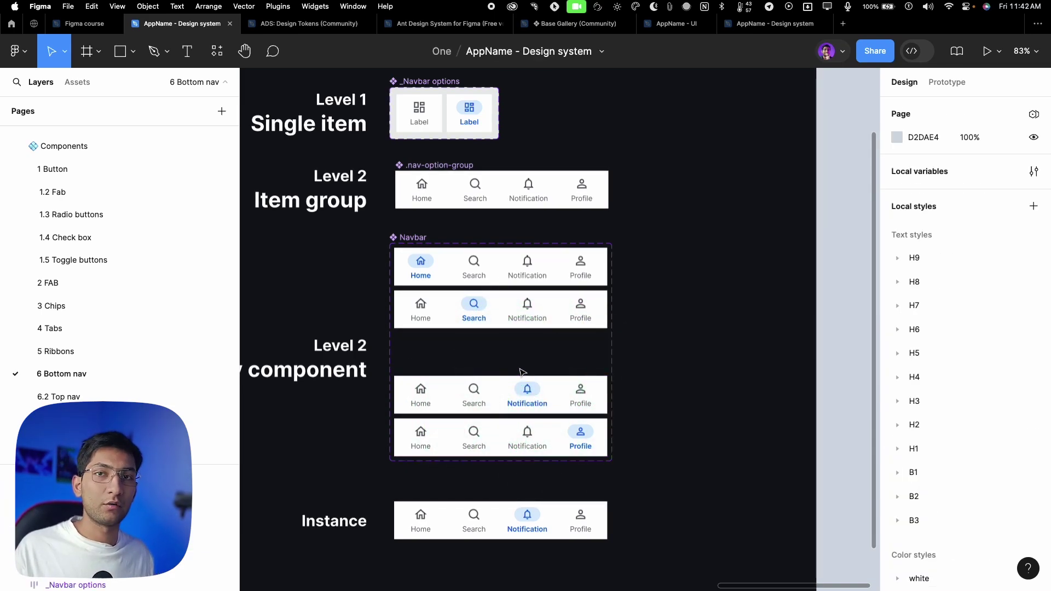
click(501, 379)
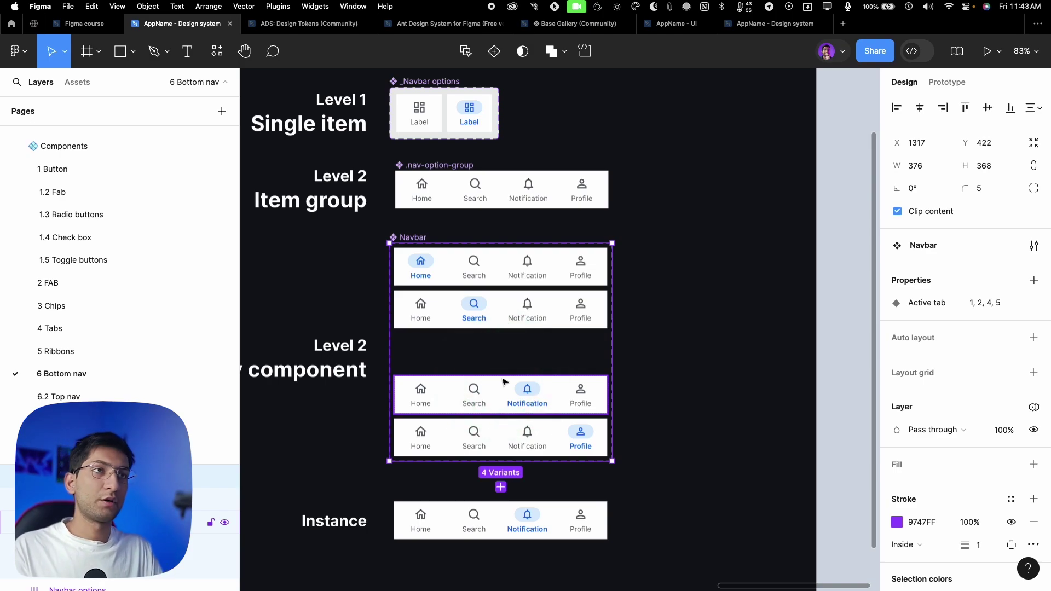
click(411, 300)
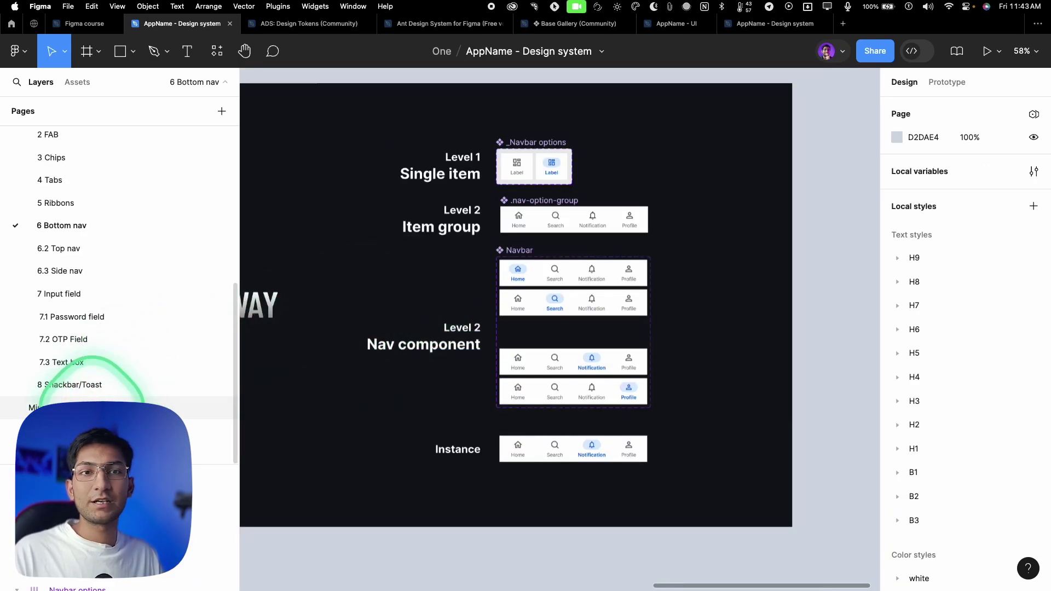
View the Miscellaneous component and Archive pages, and switch to the other AppName - Design system file.
click(93, 408)
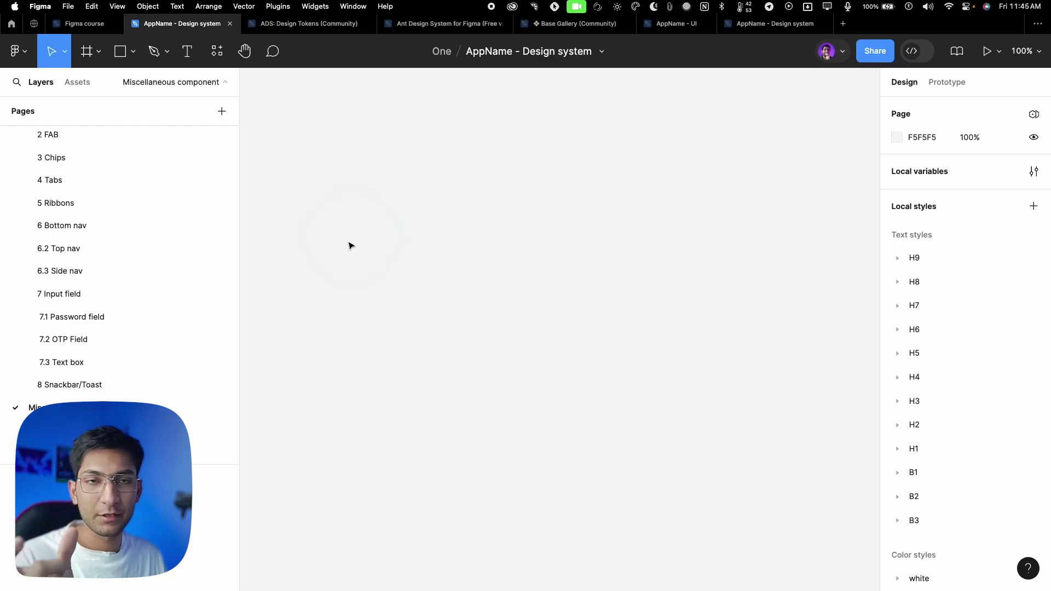
click(104, 453)
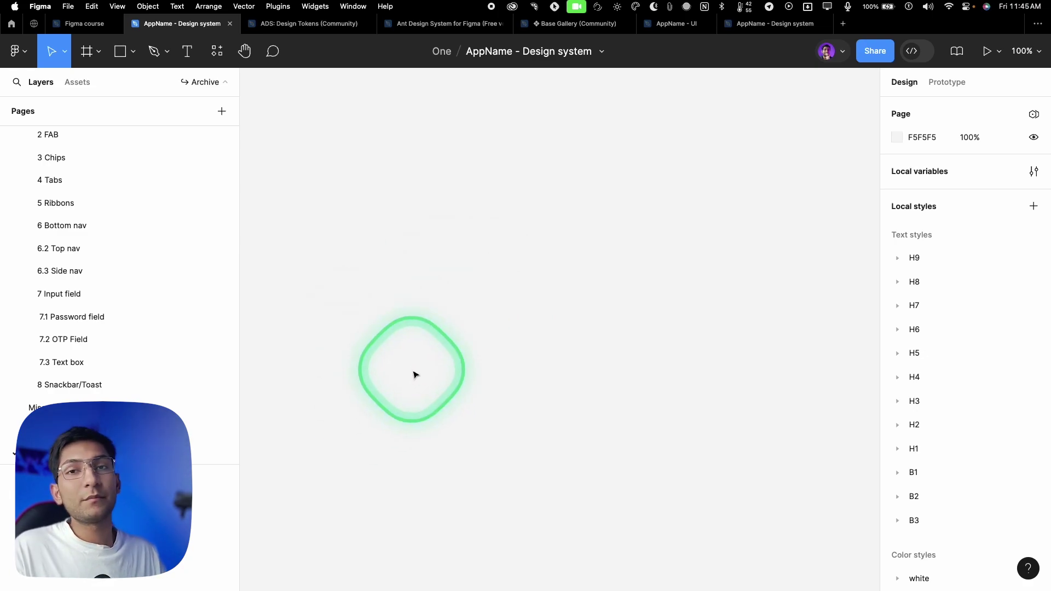
click(747, 25)
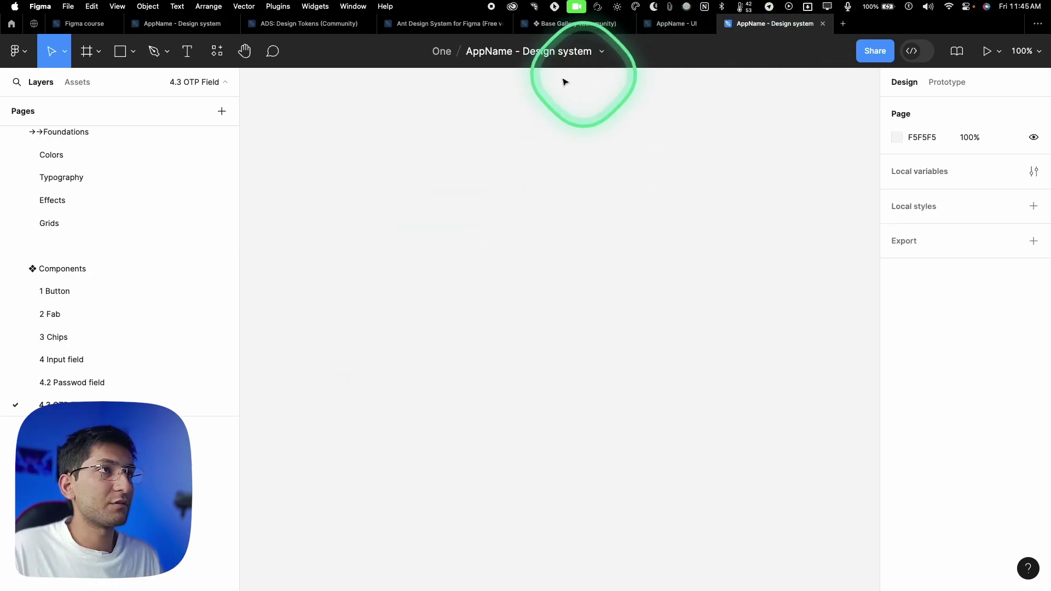
Open the Cover page of ADS: Design Tokens (Community) and retitle the first thumbnail "Design system".
click(288, 25)
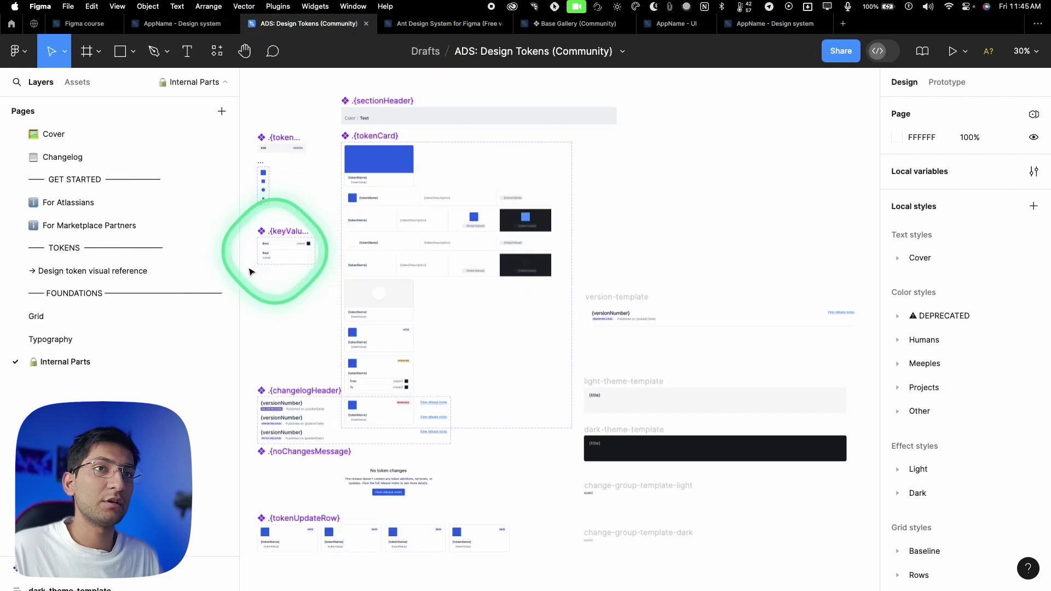
click(66, 134)
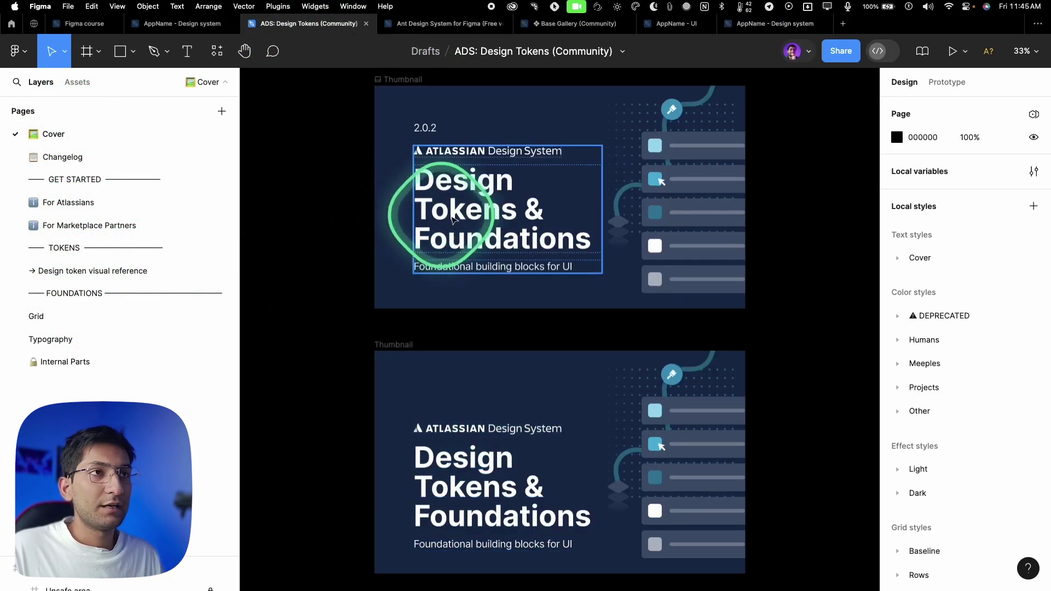
click(481, 219)
double_click(481, 221)
text(De)
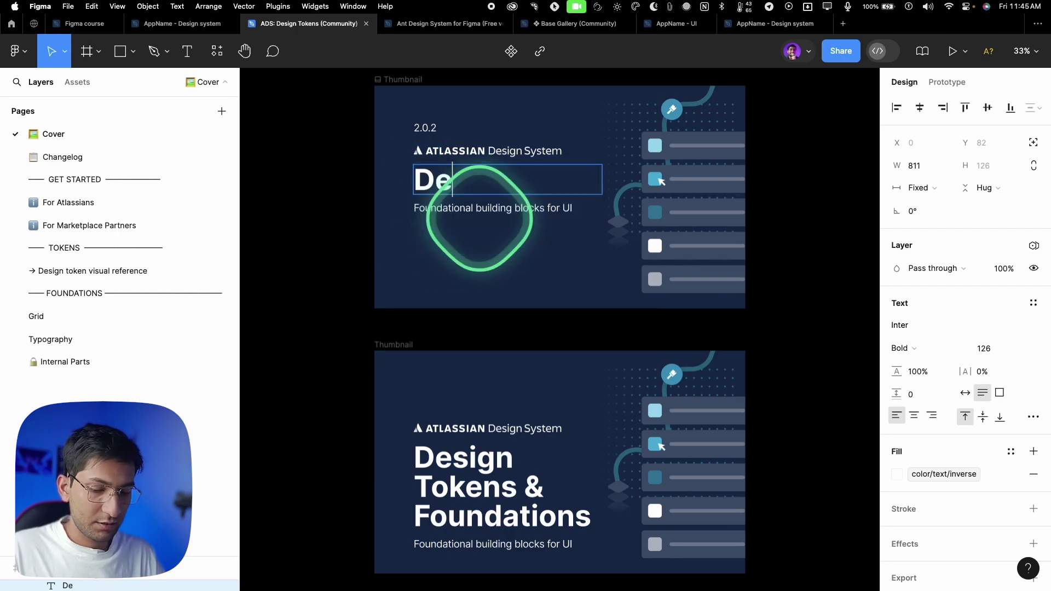
text(sing system)
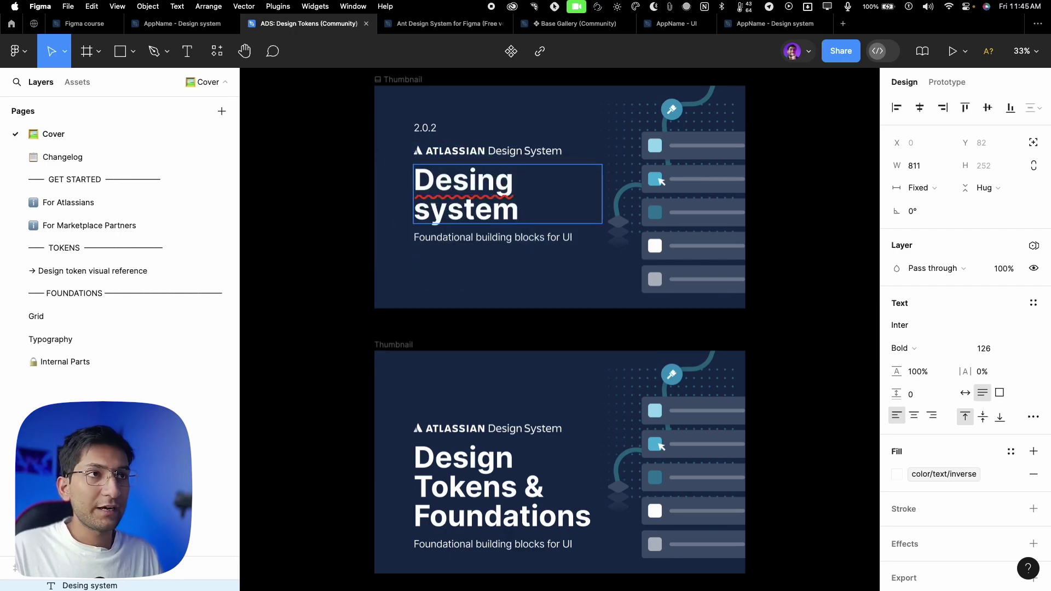
click(488, 189)
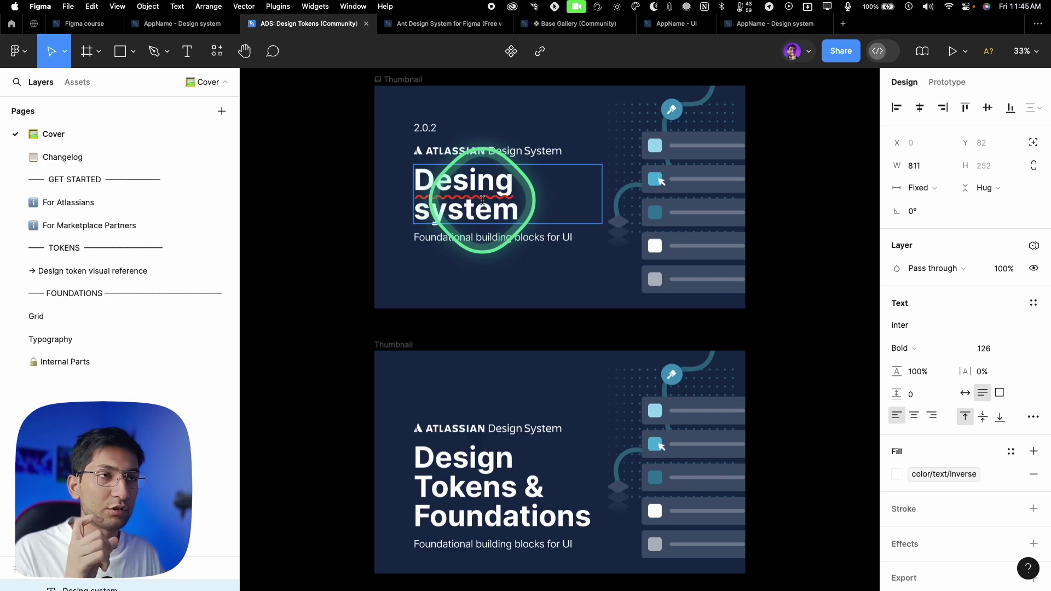
double_click(482, 199)
text(Design)
Retitle the second thumbnail on the Cover page "UI Design" and deselect the text.
double_click(481, 477)
double_click(474, 497)
key(super+a)
text(UI)
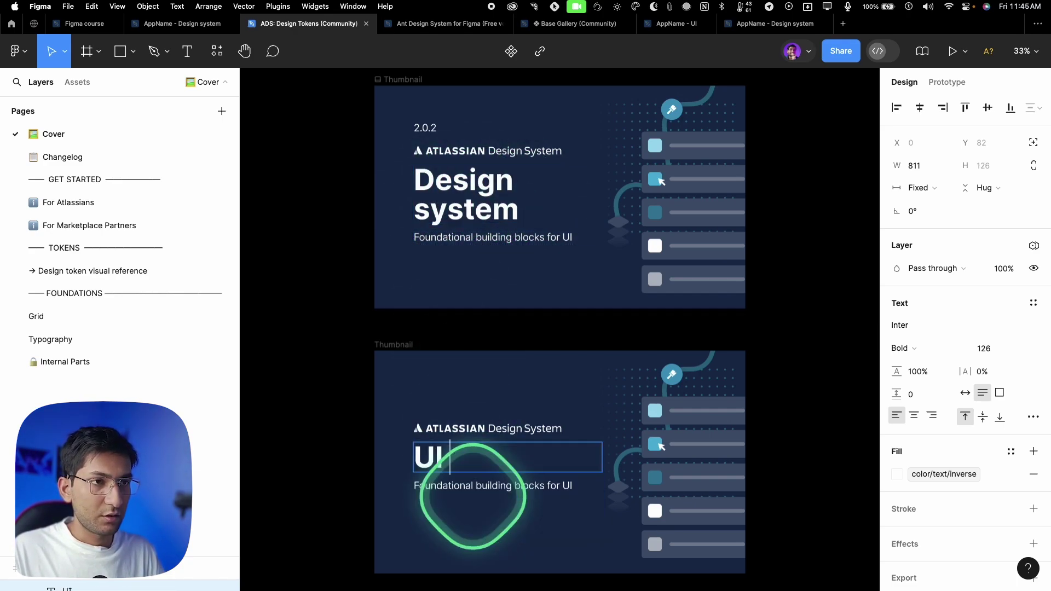
text( Design)
click(769, 394)
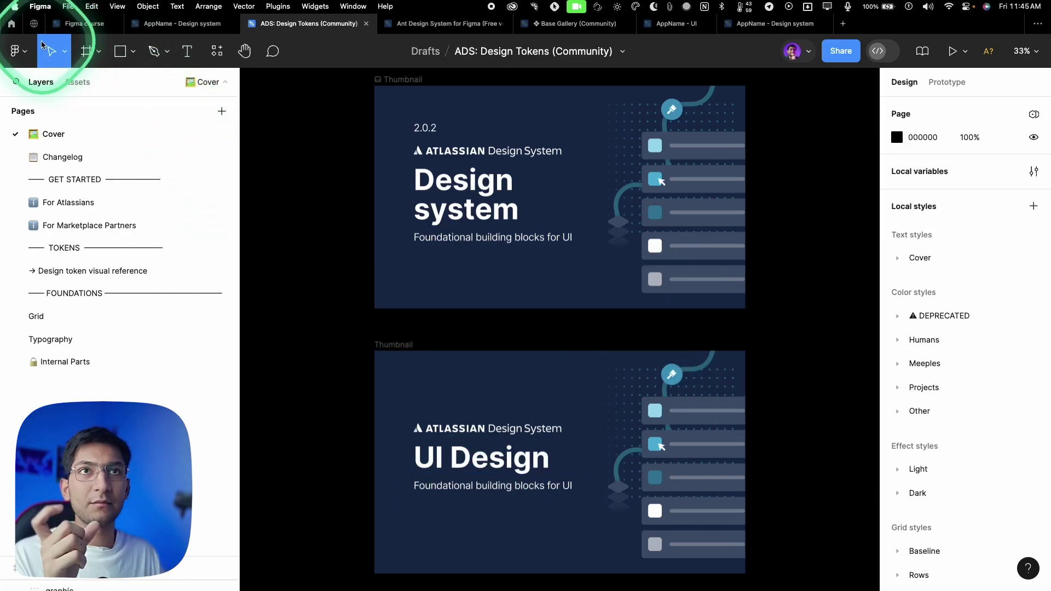
Return to the file browser and look through the recent files' cover thumbnails.
click(16, 30)
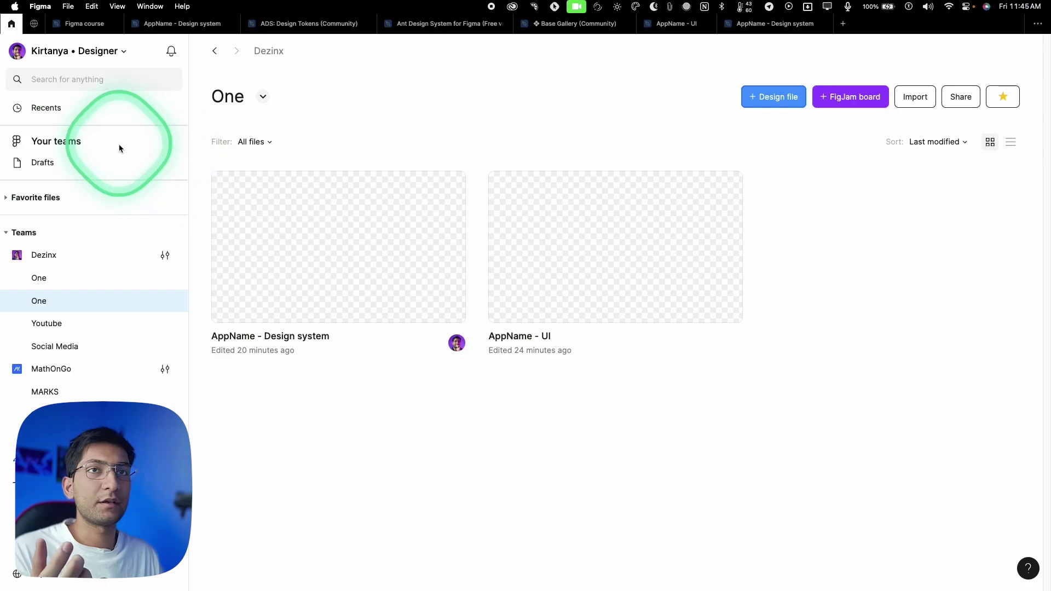
click(74, 106)
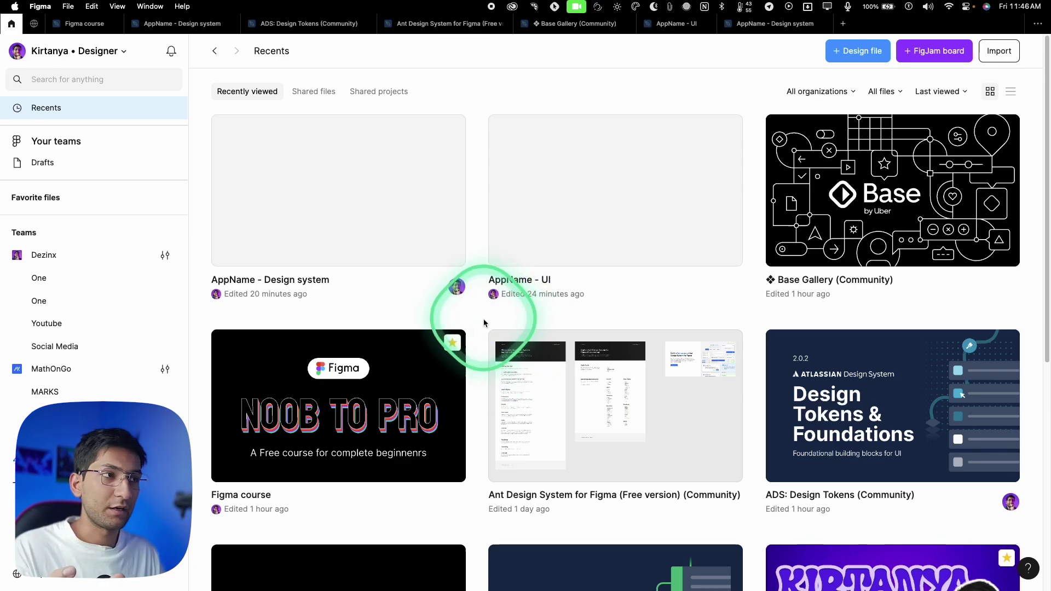
scroll(484, 323, down, 3)
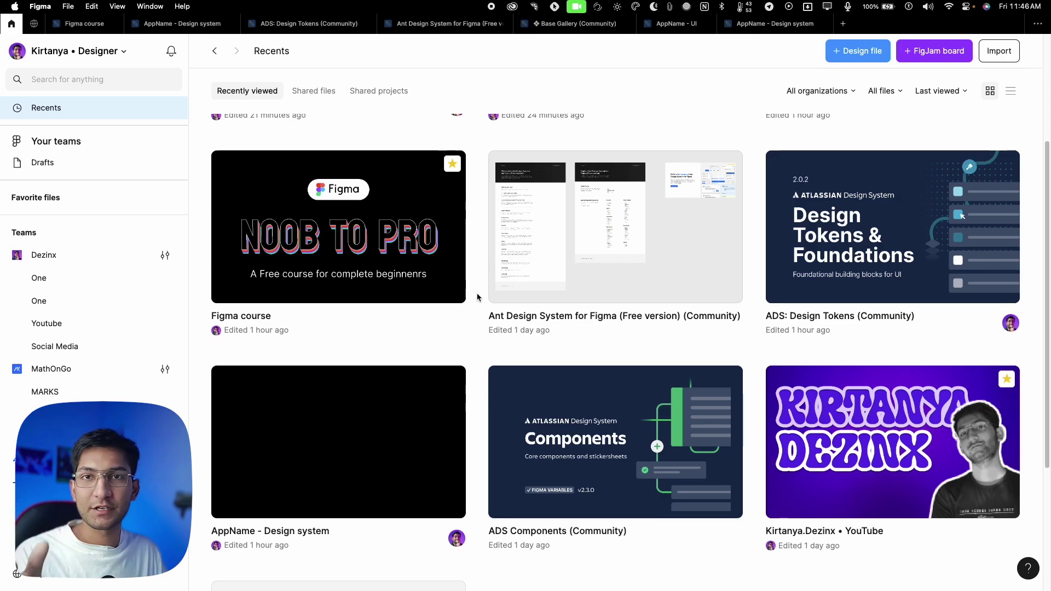